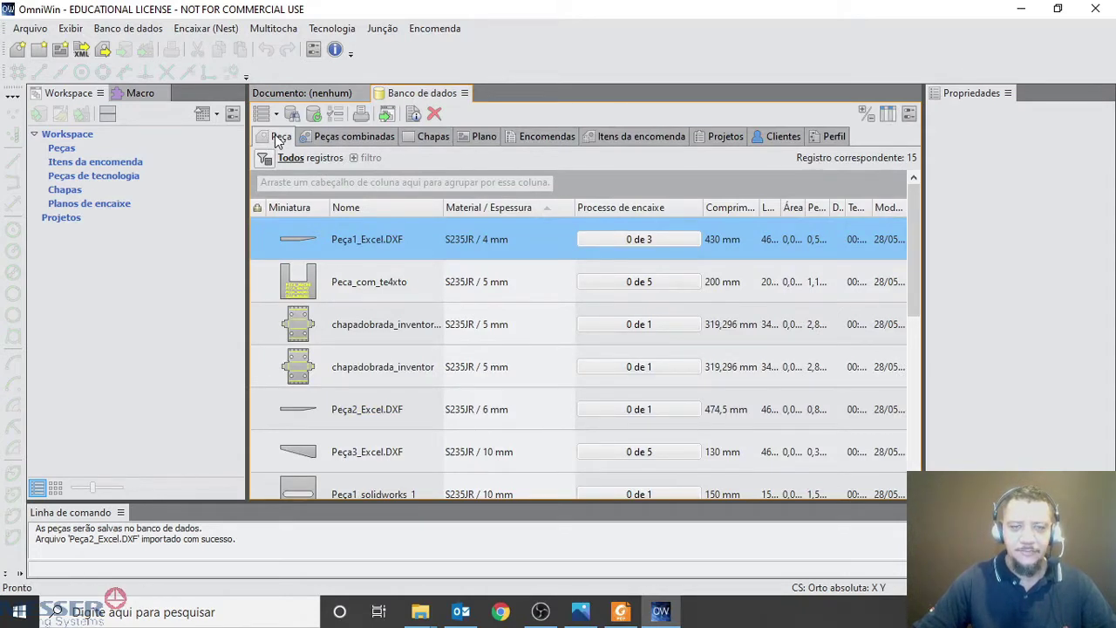
Step: Browse the parts list and sort it by Nome, first descending and then ascending
{"action": "scroll", "coordinate": [403, 279], "scroll_direction": "down", "scroll_amount": 5}
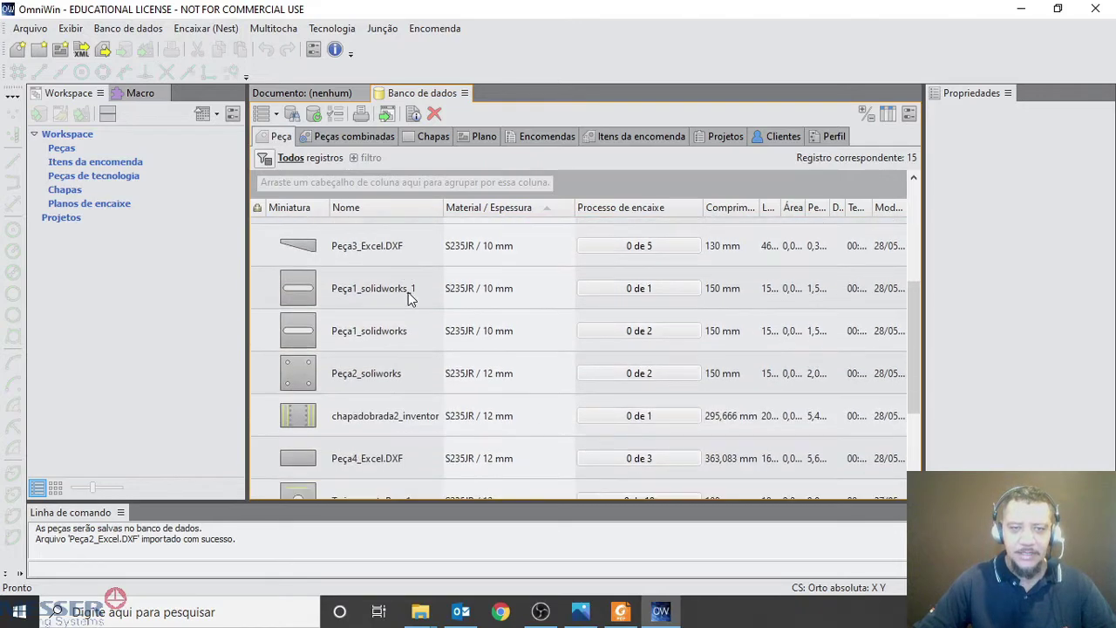
{"action": "scroll", "coordinate": [415, 315], "scroll_direction": "up", "scroll_amount": 5}
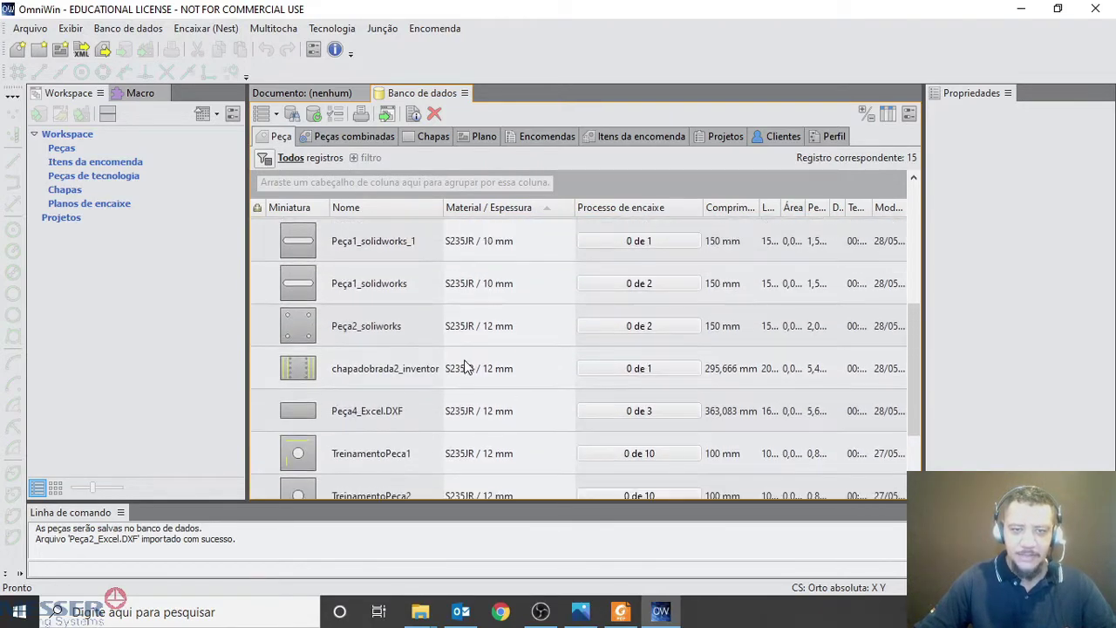
{"action": "scroll", "coordinate": [471, 355], "scroll_direction": "up", "scroll_amount": 3}
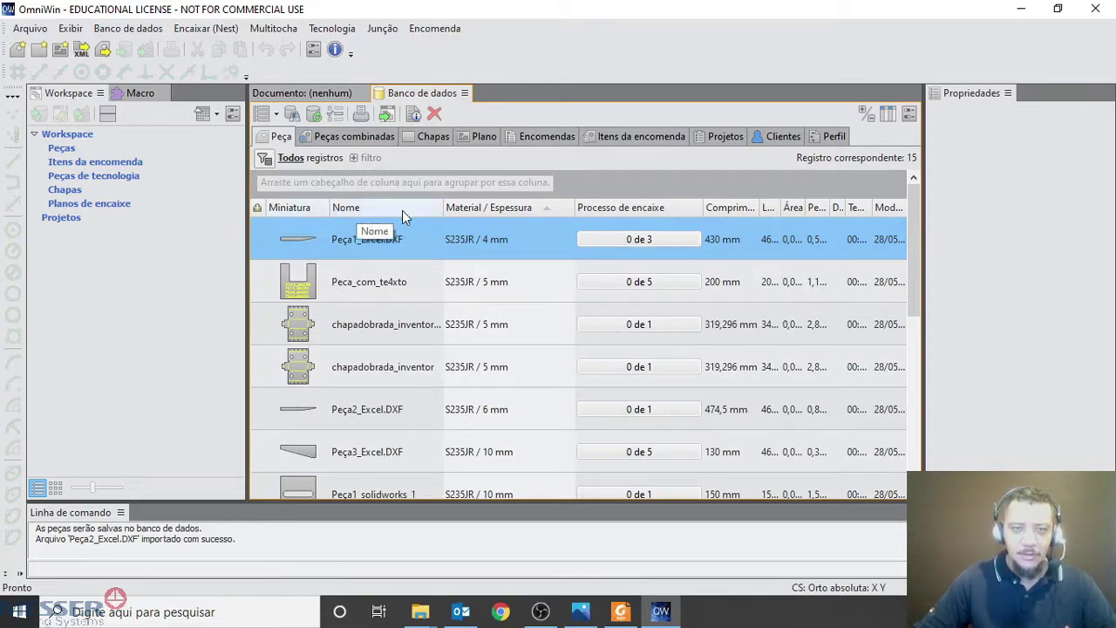
{"action": "left_click", "coordinate": [353, 212]}
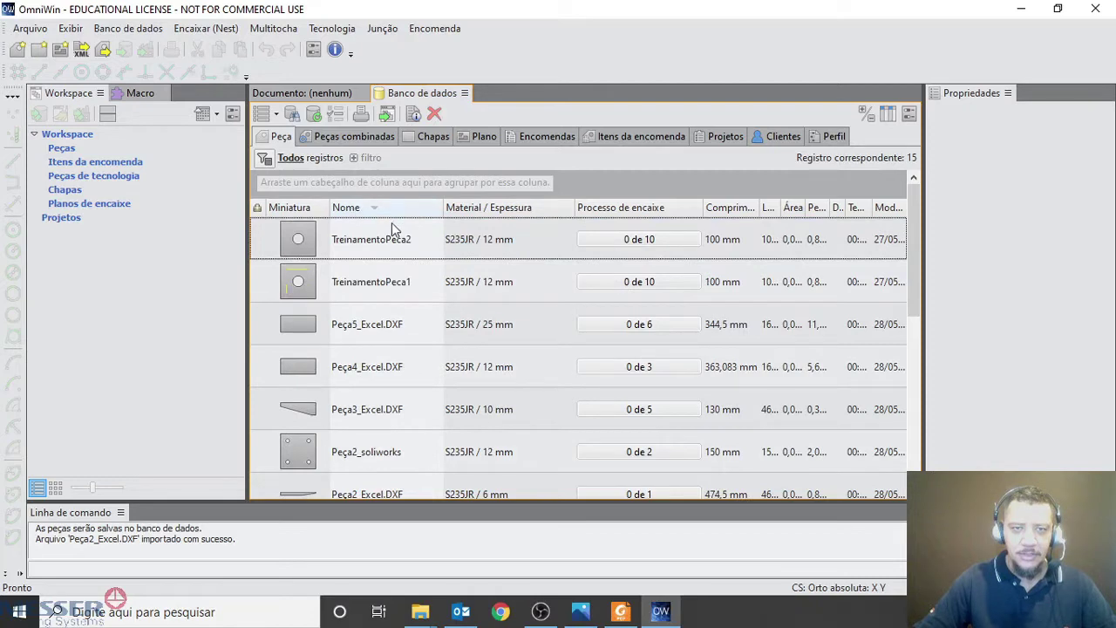
{"action": "scroll", "coordinate": [418, 256], "scroll_direction": "down", "scroll_amount": 7}
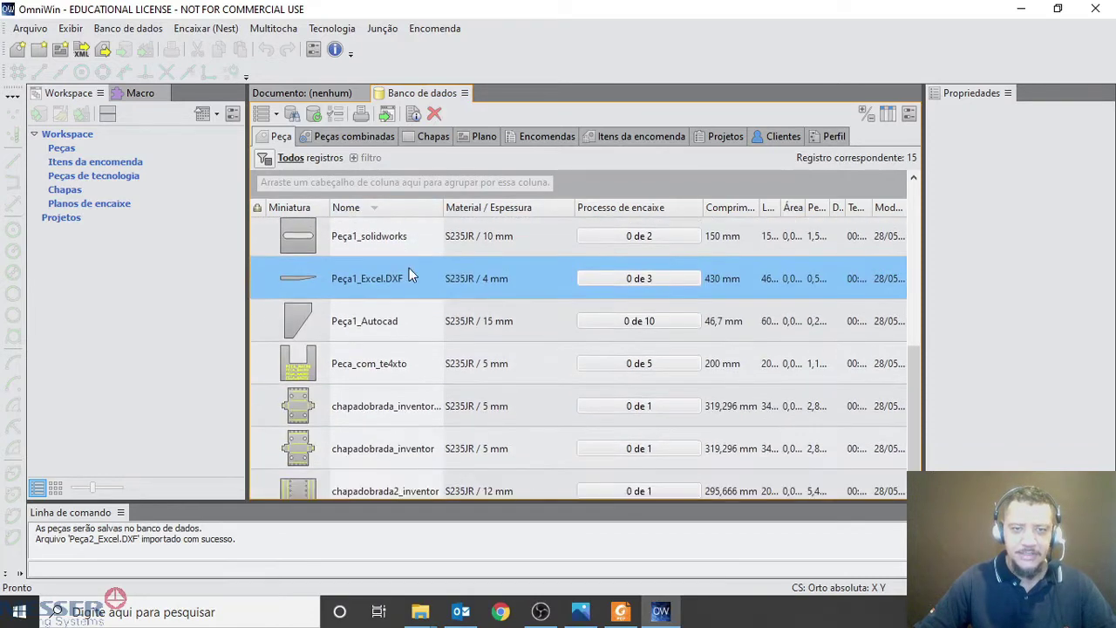
{"action": "scroll", "coordinate": [409, 268], "scroll_direction": "up", "scroll_amount": 7}
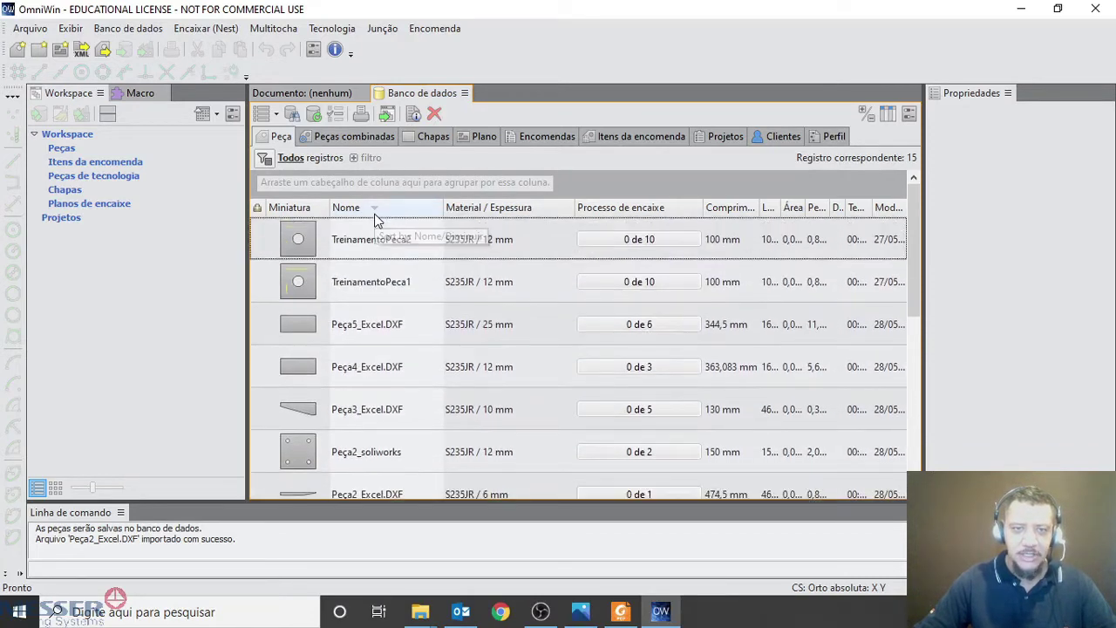
{"action": "left_click", "coordinate": [382, 208]}
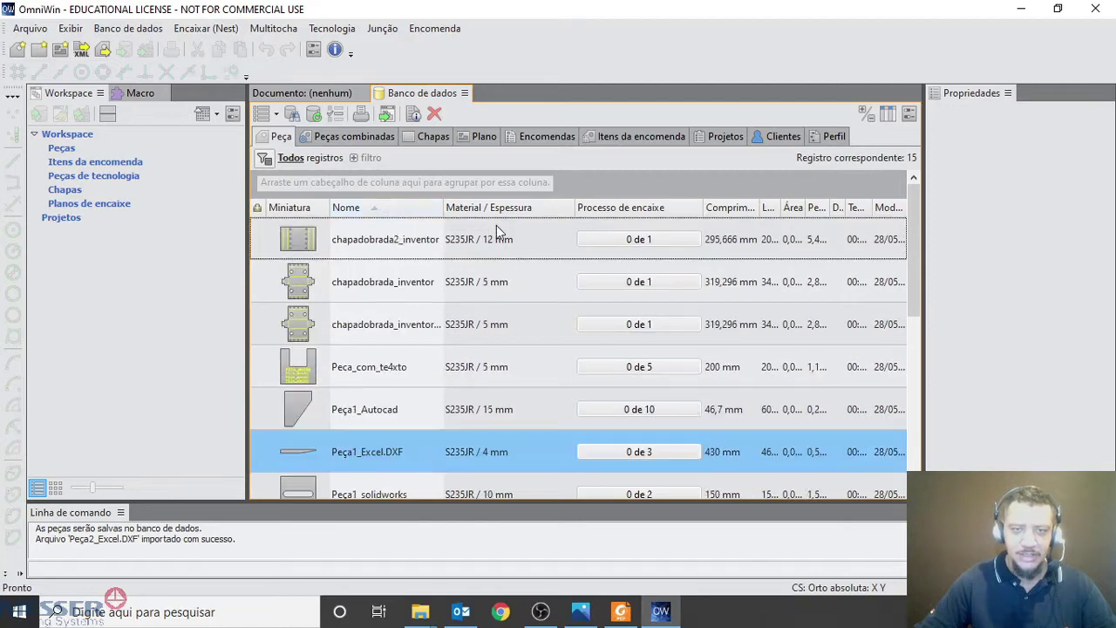
Step: Sort the parts list by Material / Espessura with the thickest parts first and look through it
{"action": "left_click", "coordinate": [515, 213]}
{"action": "left_click", "coordinate": [518, 214]}
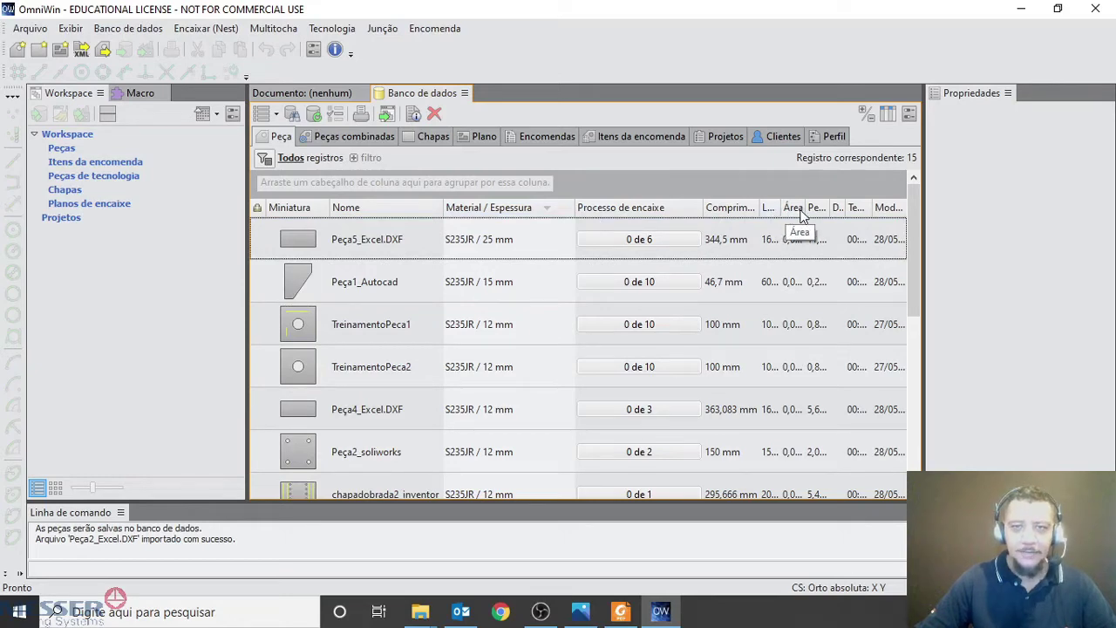
{"action": "scroll", "coordinate": [377, 351], "scroll_direction": "down", "scroll_amount": 3}
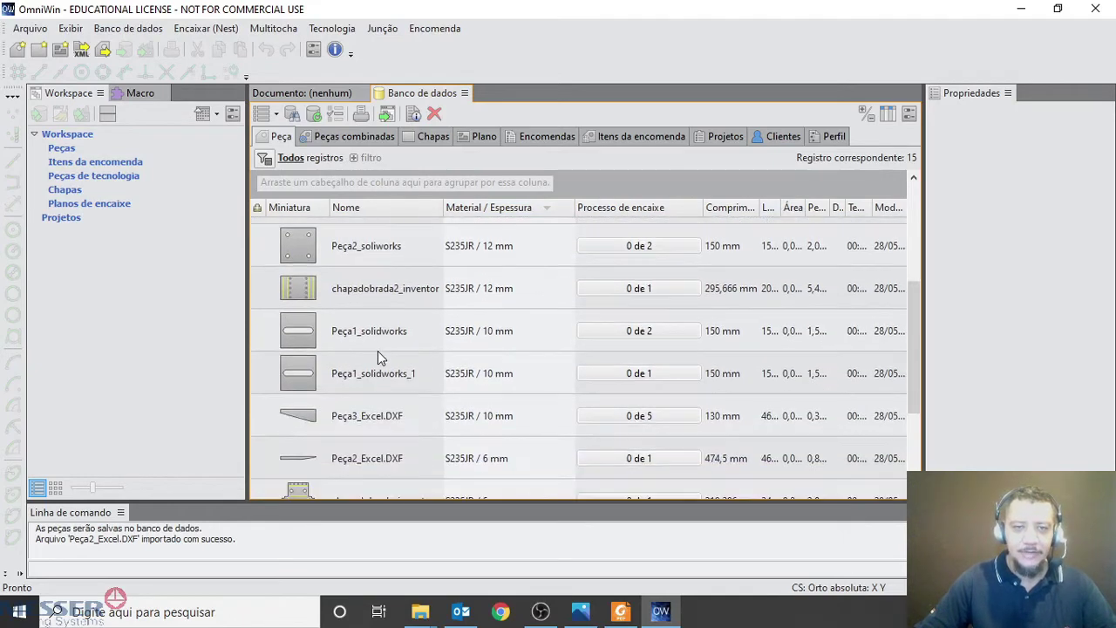
{"action": "scroll", "coordinate": [378, 350], "scroll_direction": "up", "scroll_amount": 3}
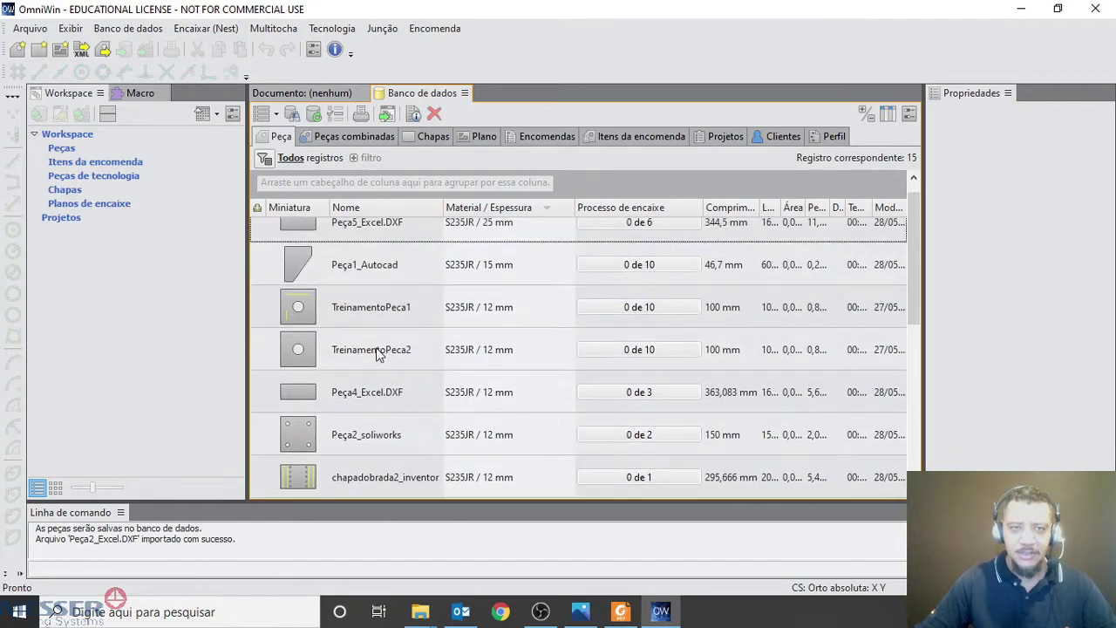
Step: Display all data in the parts list and look through it, then switch the list to search by filters
{"action": "left_click", "coordinate": [276, 116]}
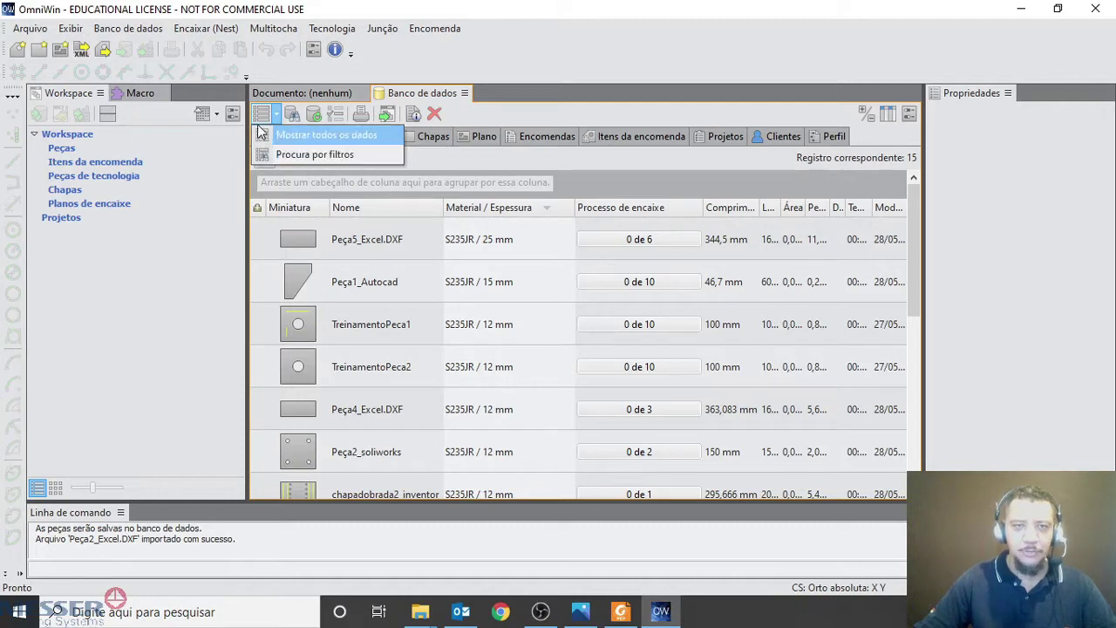
{"action": "left_click", "coordinate": [314, 136]}
{"action": "scroll", "coordinate": [462, 356], "scroll_direction": "down", "scroll_amount": 3}
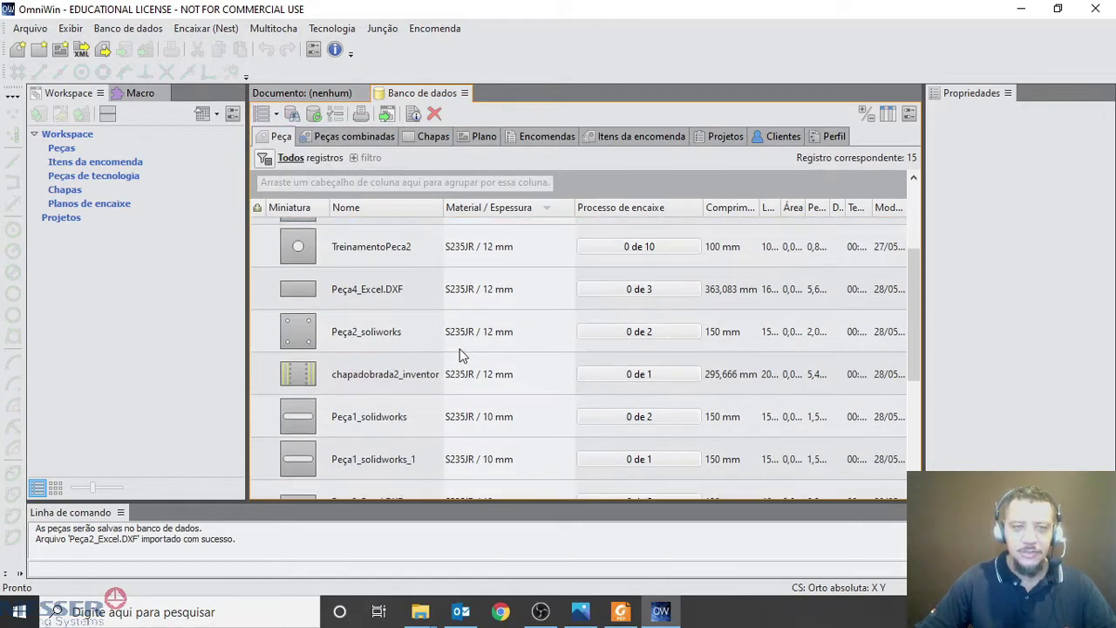
{"action": "scroll", "coordinate": [460, 353], "scroll_direction": "up", "scroll_amount": 3}
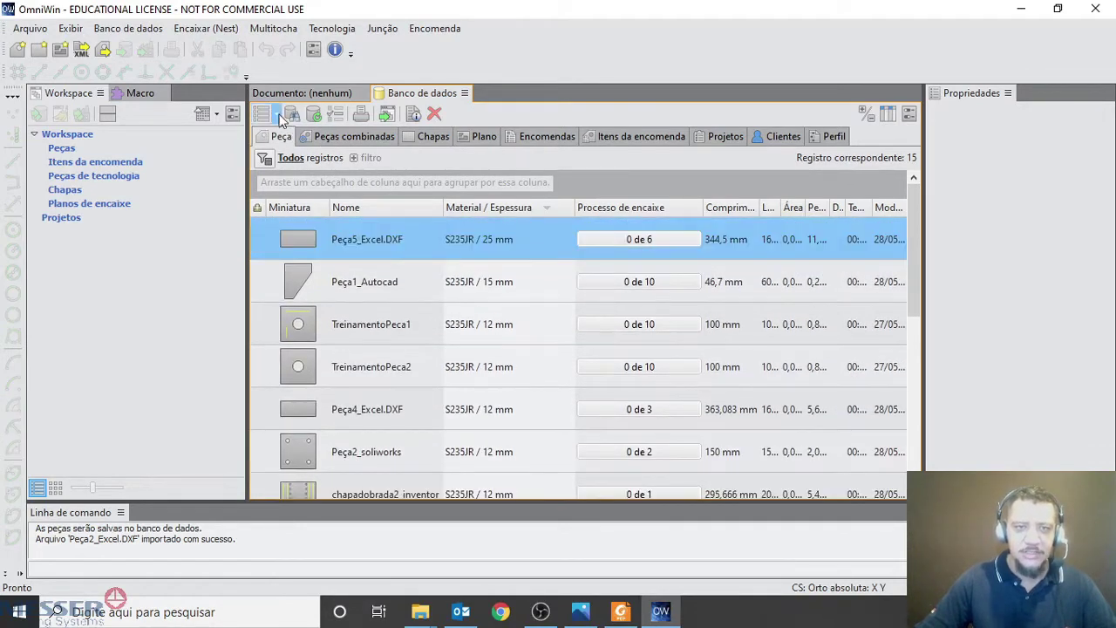
{"action": "left_click", "coordinate": [277, 115]}
{"action": "left_click", "coordinate": [319, 153]}
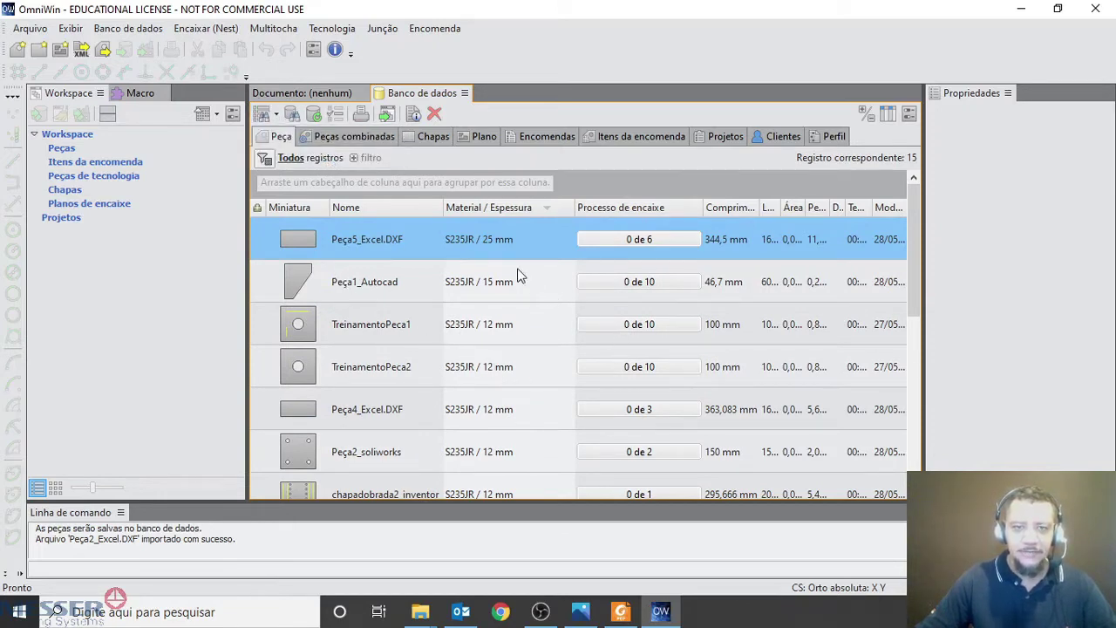
Step: Search the parts database with the criterion Espessura = 12
{"action": "left_click", "coordinate": [291, 116]}
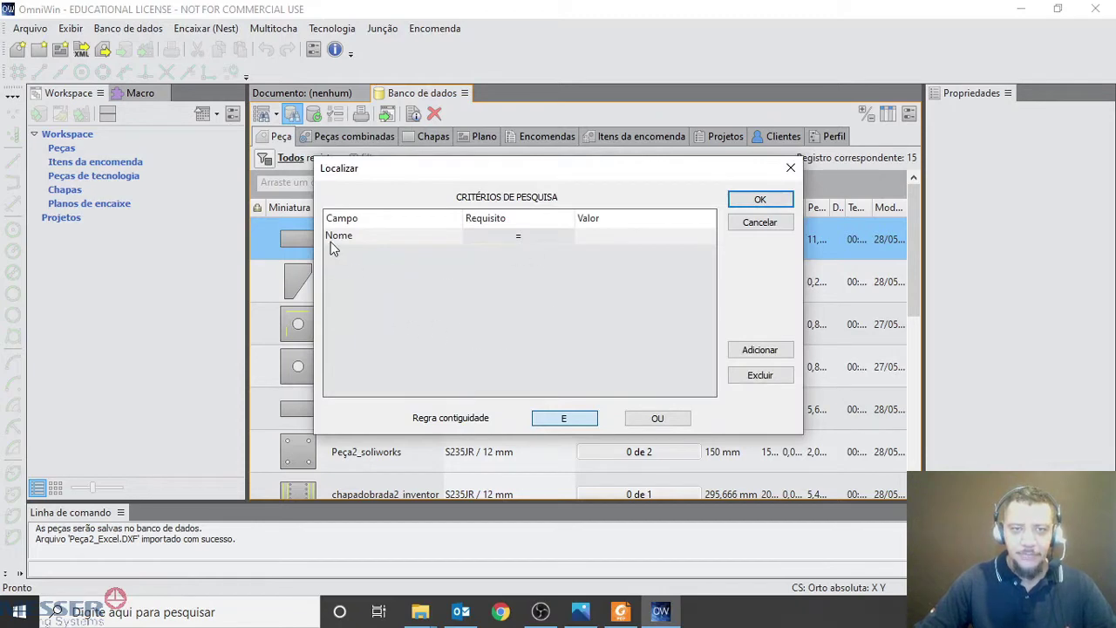
{"action": "left_click_drag", "start_coordinate": [375, 170], "coordinate": [348, 150]}
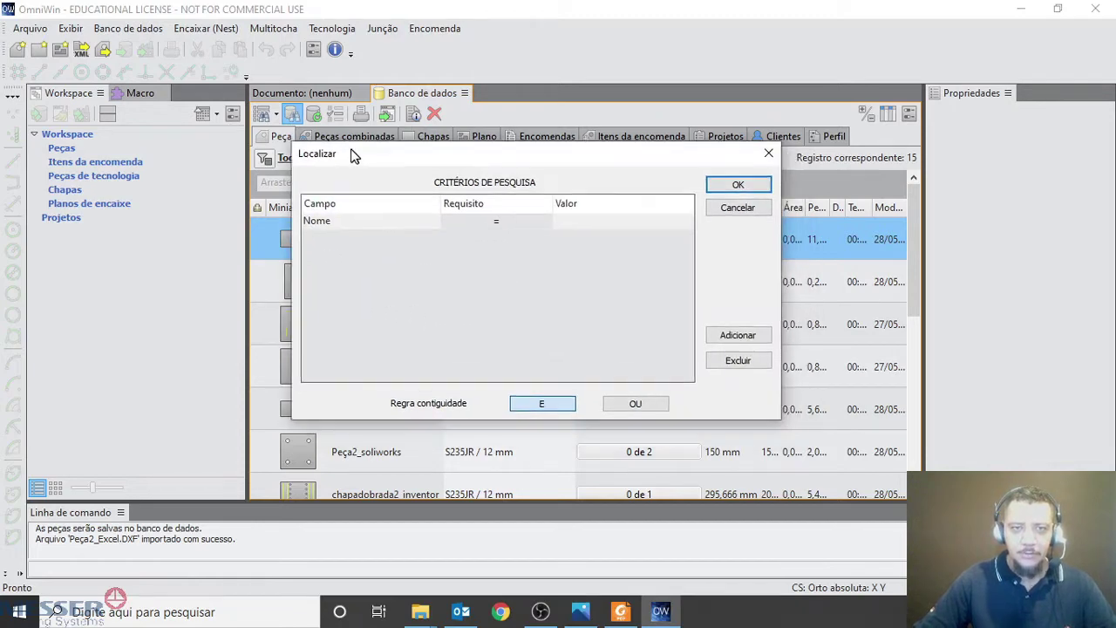
{"action": "left_click", "coordinate": [368, 216]}
{"action": "left_click", "coordinate": [370, 216]}
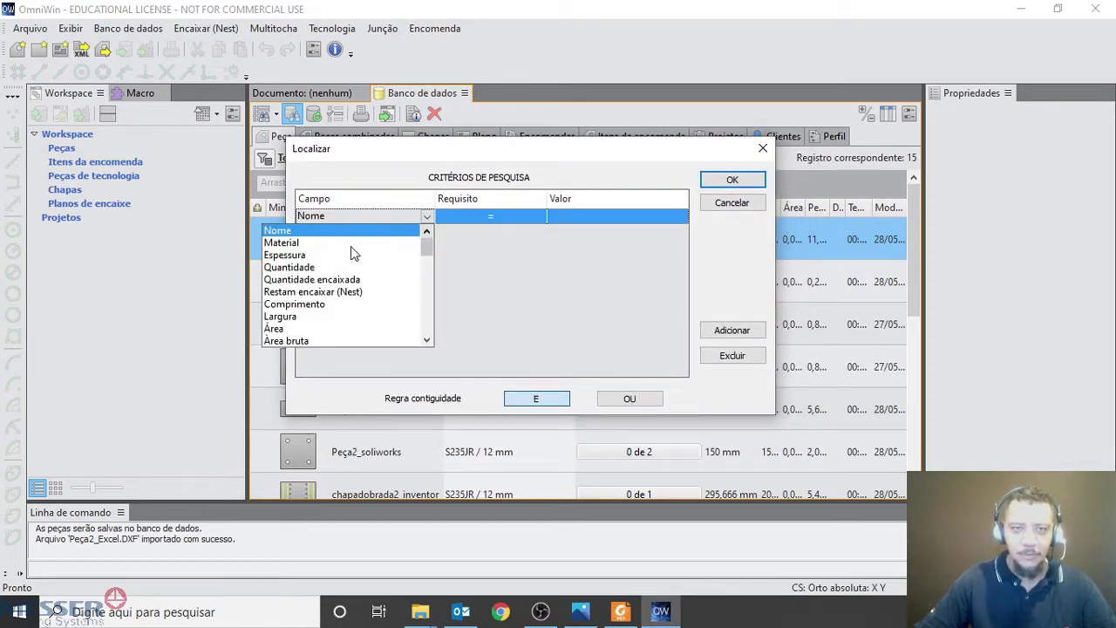
{"action": "left_click", "coordinate": [300, 256]}
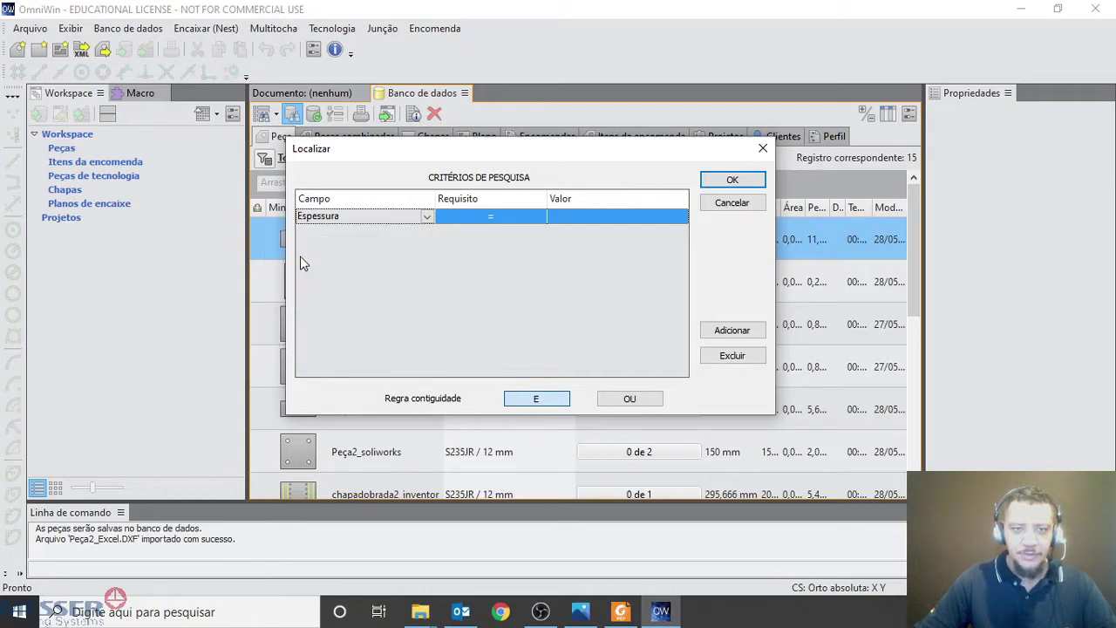
{"action": "left_click", "coordinate": [505, 218]}
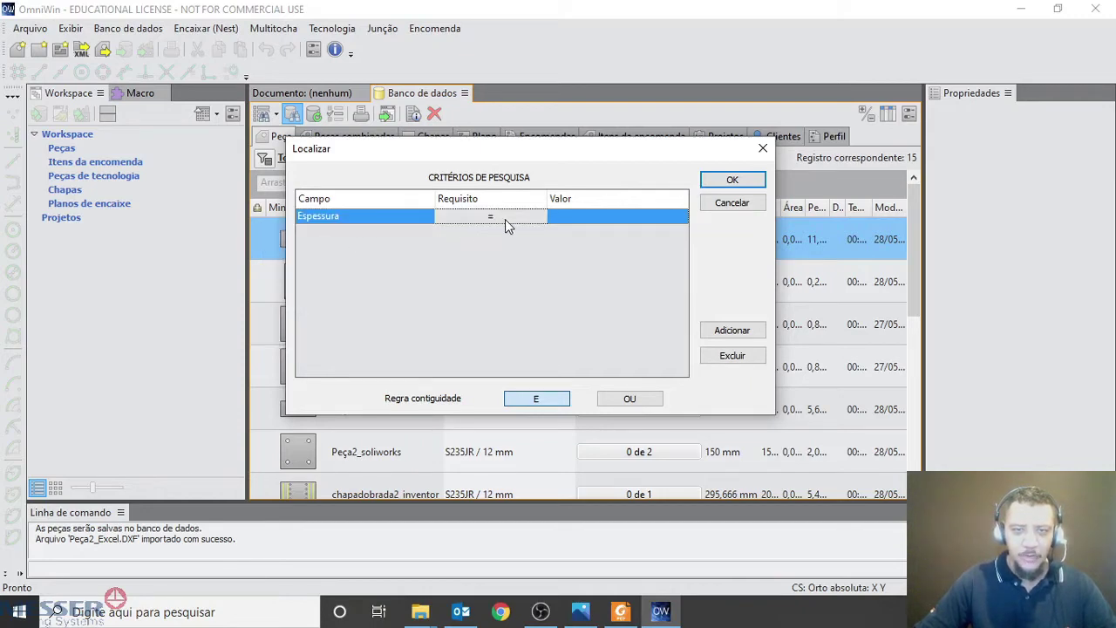
{"action": "left_click", "coordinate": [505, 219]}
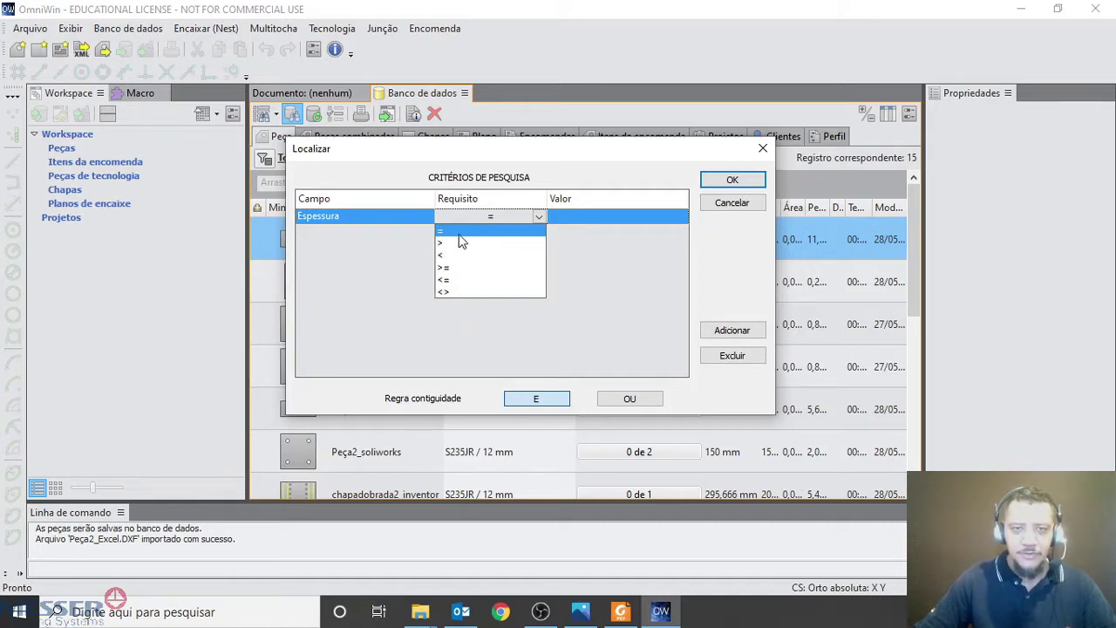
{"action": "key", "text": "Return"}
{"action": "left_click", "coordinate": [589, 217]}
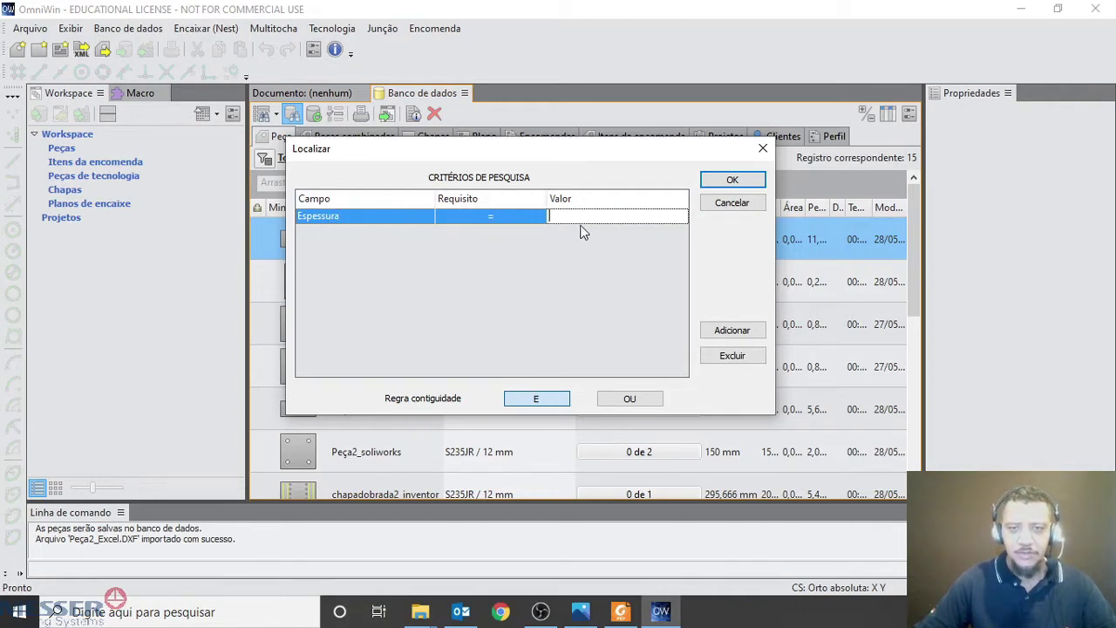
{"action": "type", "text": "12"}
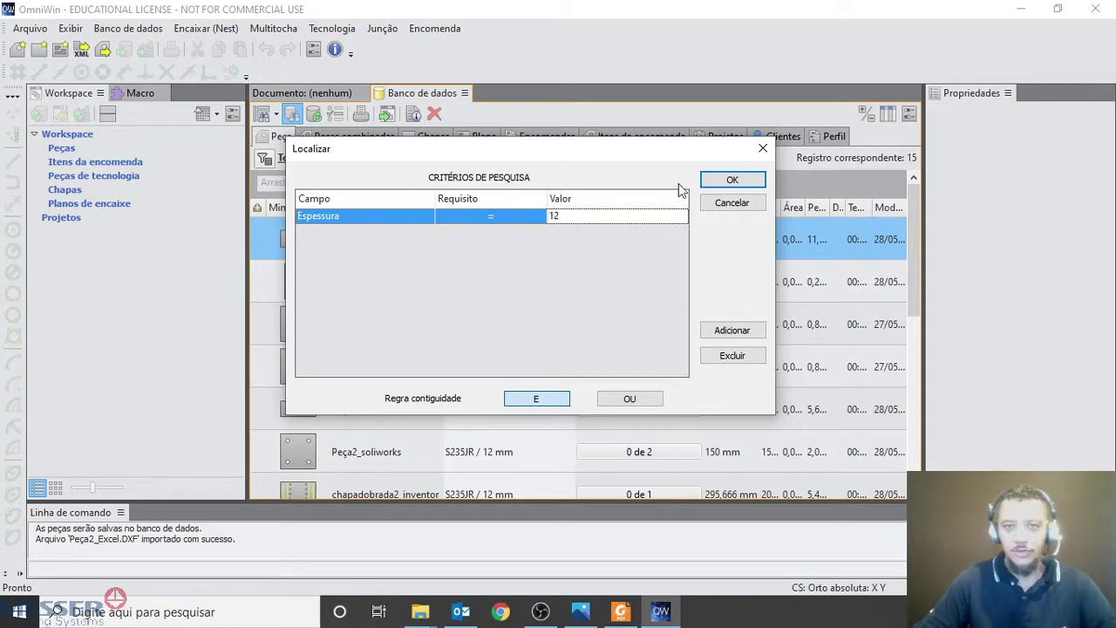
{"action": "left_click", "coordinate": [715, 180]}
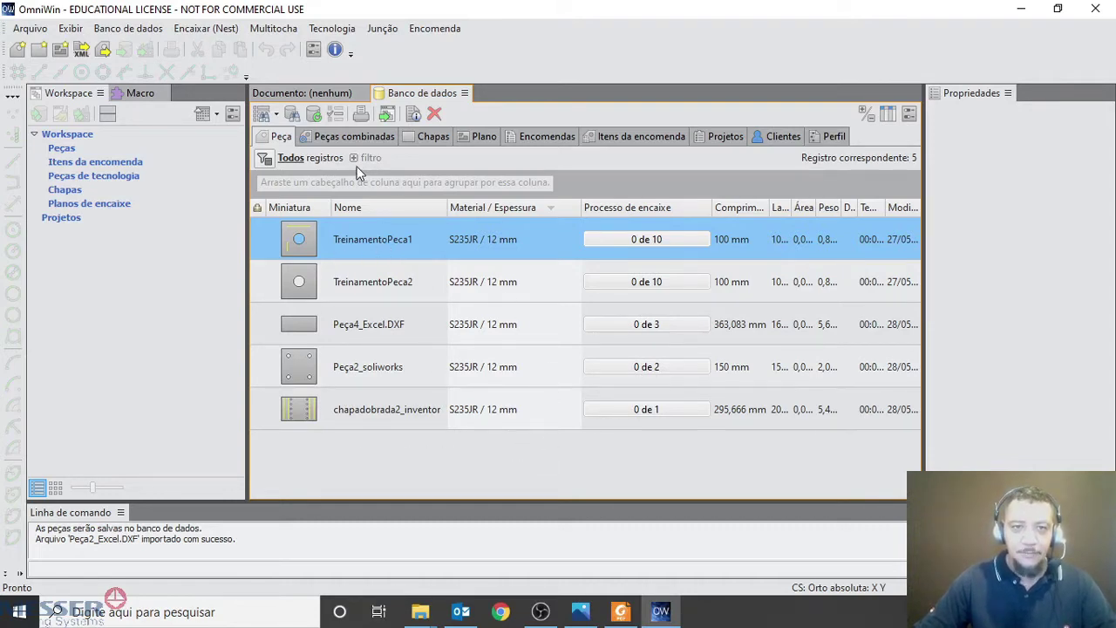
Step: Restore the full parts list and search it with the criterion Nome = ch*
{"action": "left_click", "coordinate": [287, 116]}
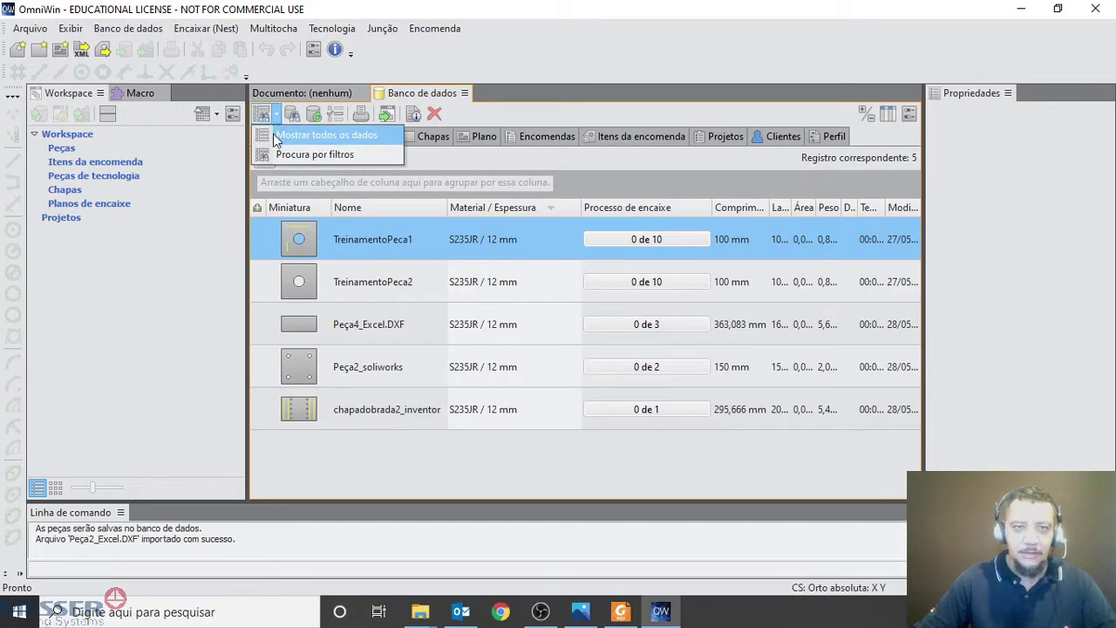
{"action": "left_click", "coordinate": [292, 135]}
{"action": "left_click", "coordinate": [294, 116]}
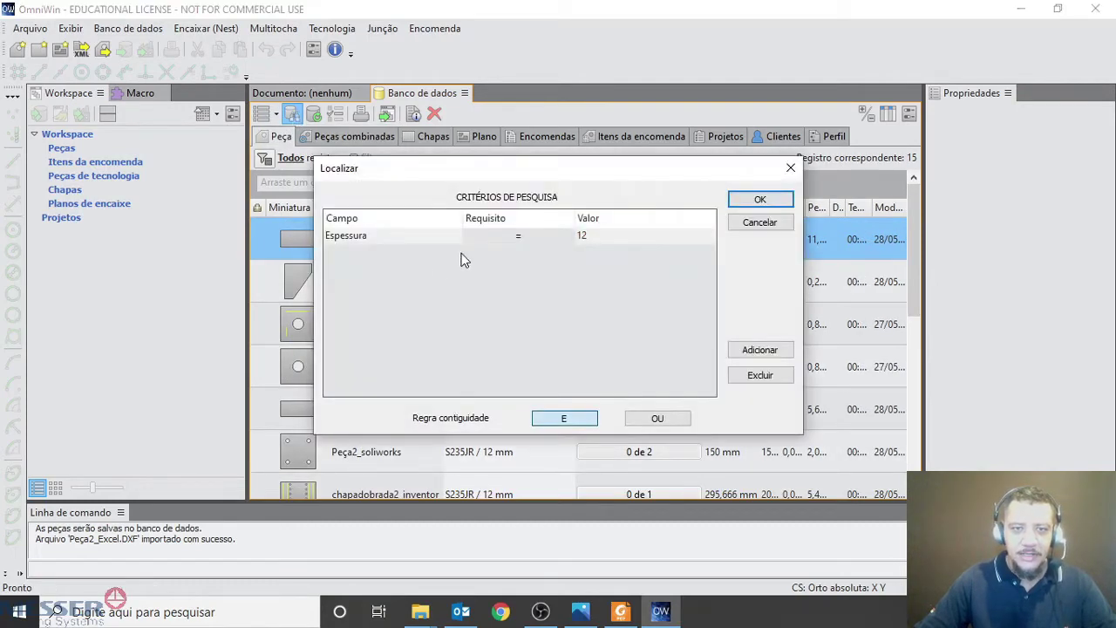
{"action": "left_click", "coordinate": [440, 243]}
{"action": "left_click", "coordinate": [456, 238]}
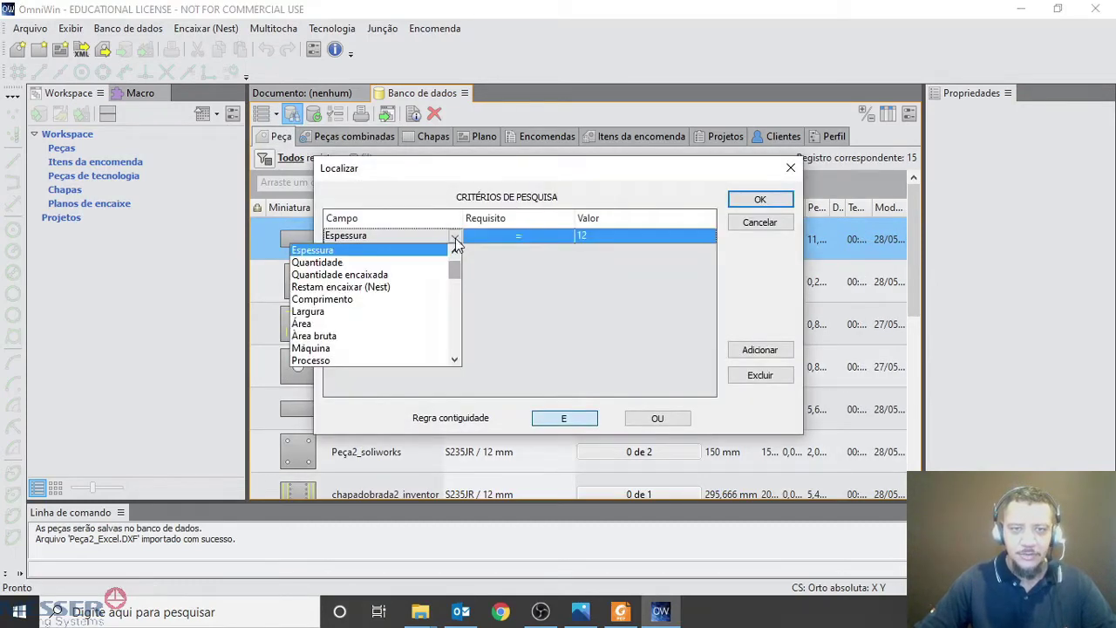
{"action": "scroll", "coordinate": [409, 279], "scroll_direction": "up", "scroll_amount": 1}
{"action": "left_click", "coordinate": [316, 251]}
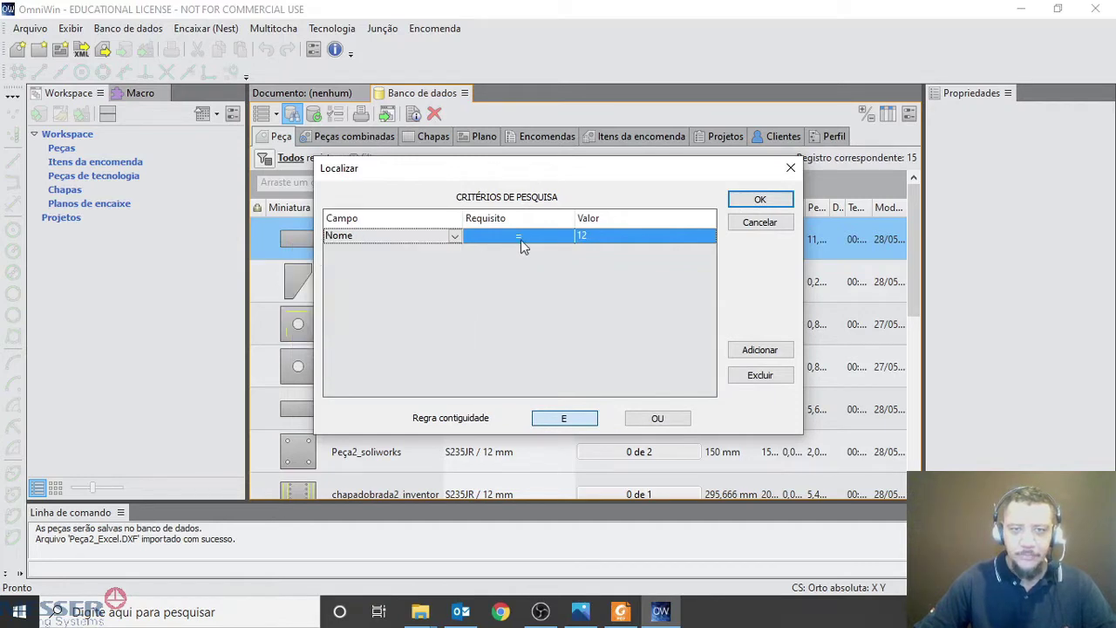
{"action": "left_click", "coordinate": [584, 237]}
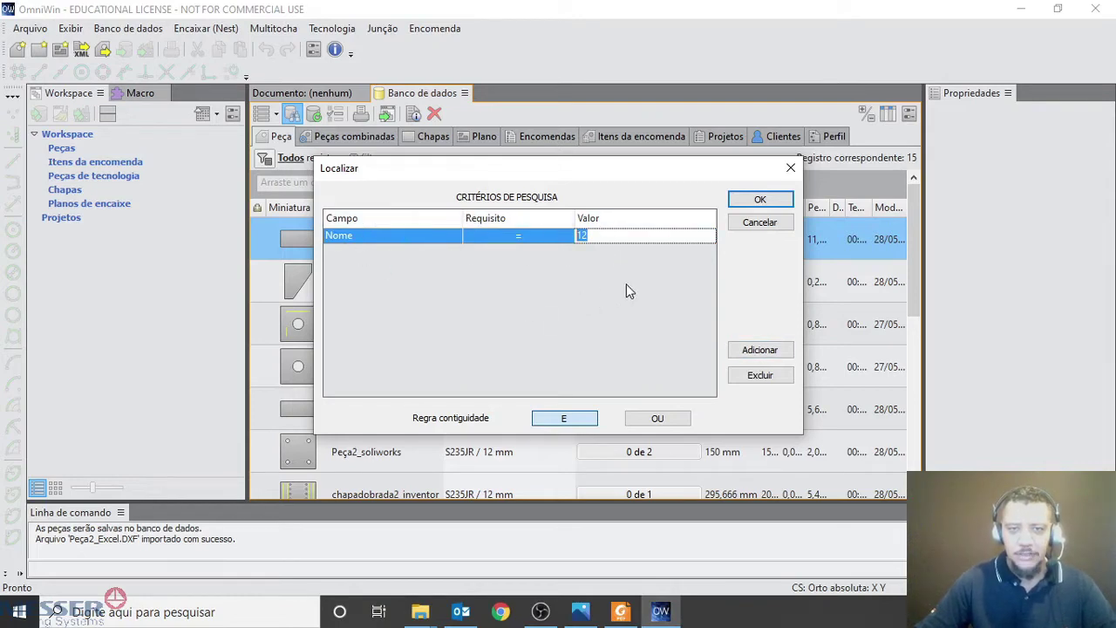
{"action": "type", "text": "ch"}
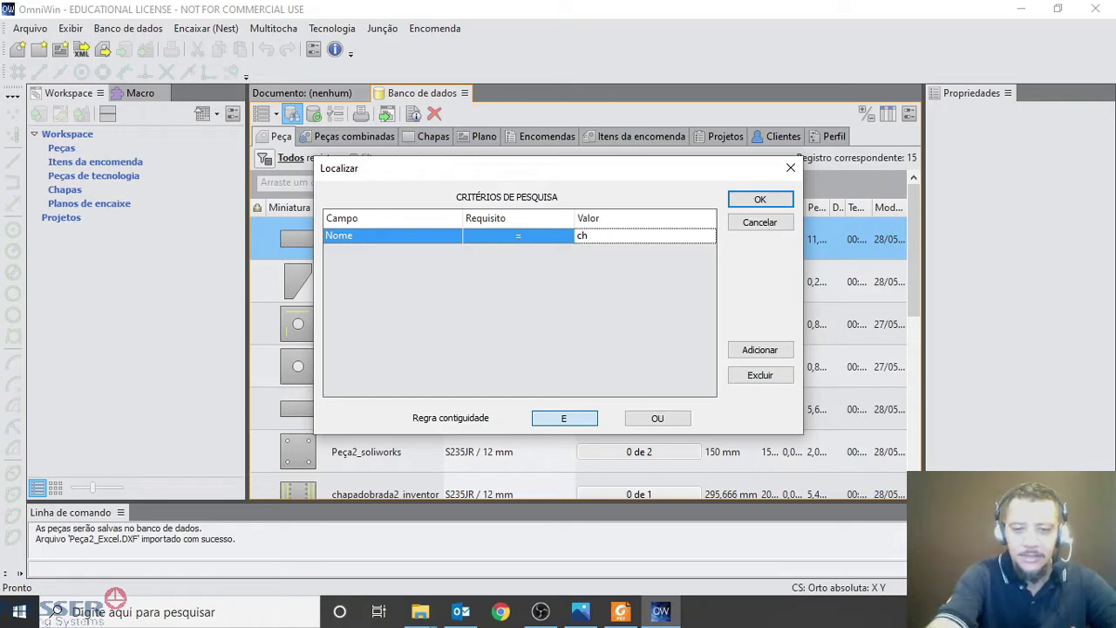
{"action": "type", "text": "*"}
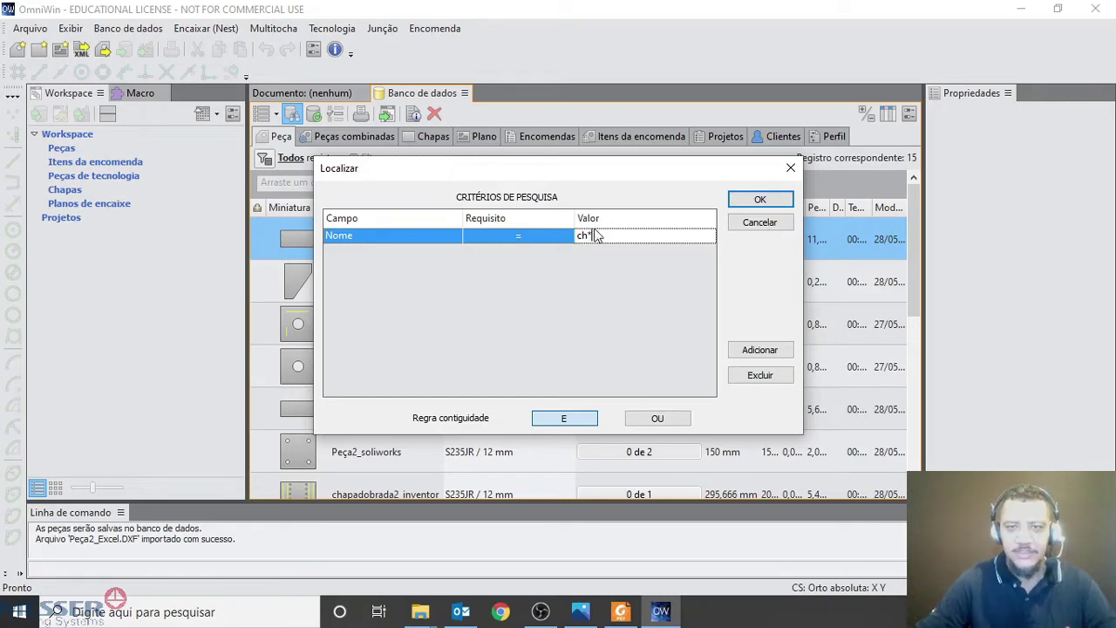
{"action": "left_click", "coordinate": [748, 204]}
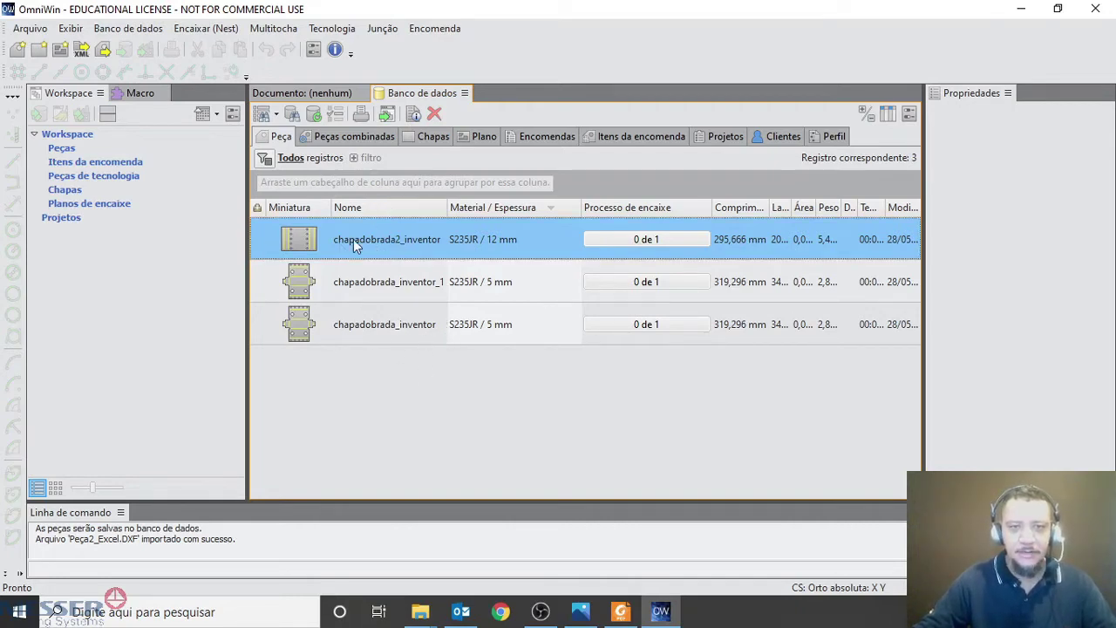
Step: Add the parts chapadobrada2_inventor and chapadobrada_inventor_1 to the workspace and switch to the document view
{"action": "left_click", "coordinate": [337, 287], "text": "ctrl"}
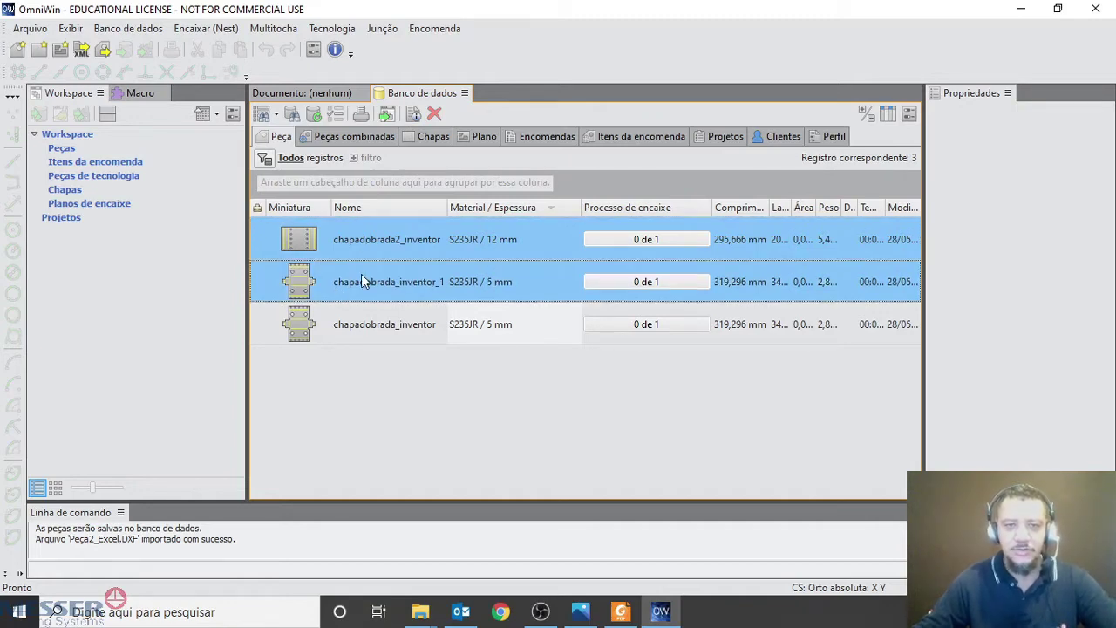
{"action": "right_click", "coordinate": [353, 280]}
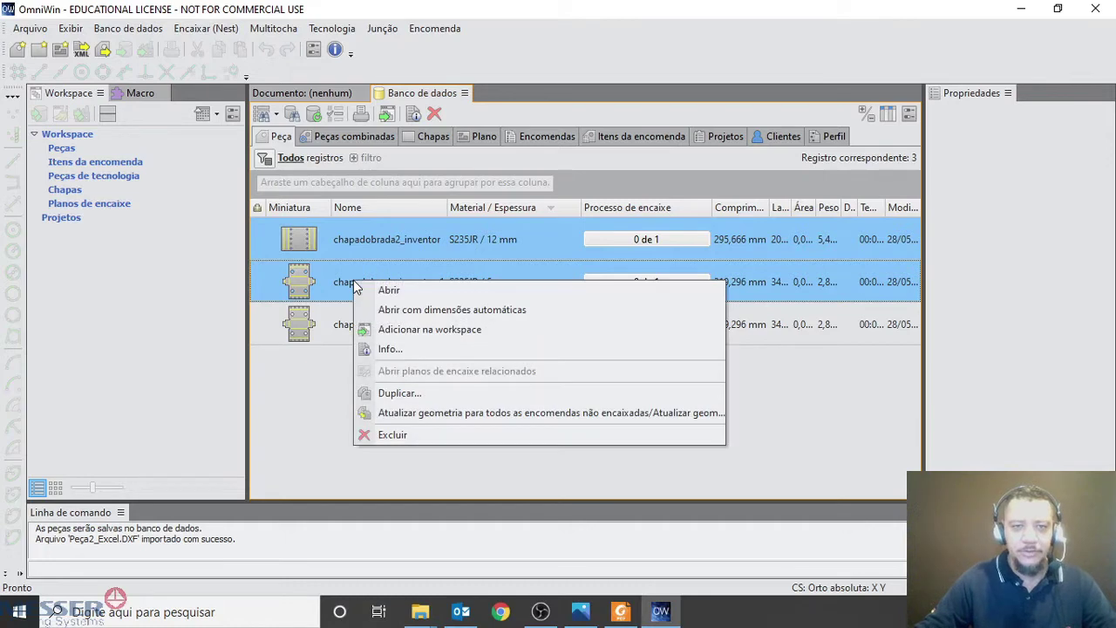
{"action": "left_click", "coordinate": [471, 335]}
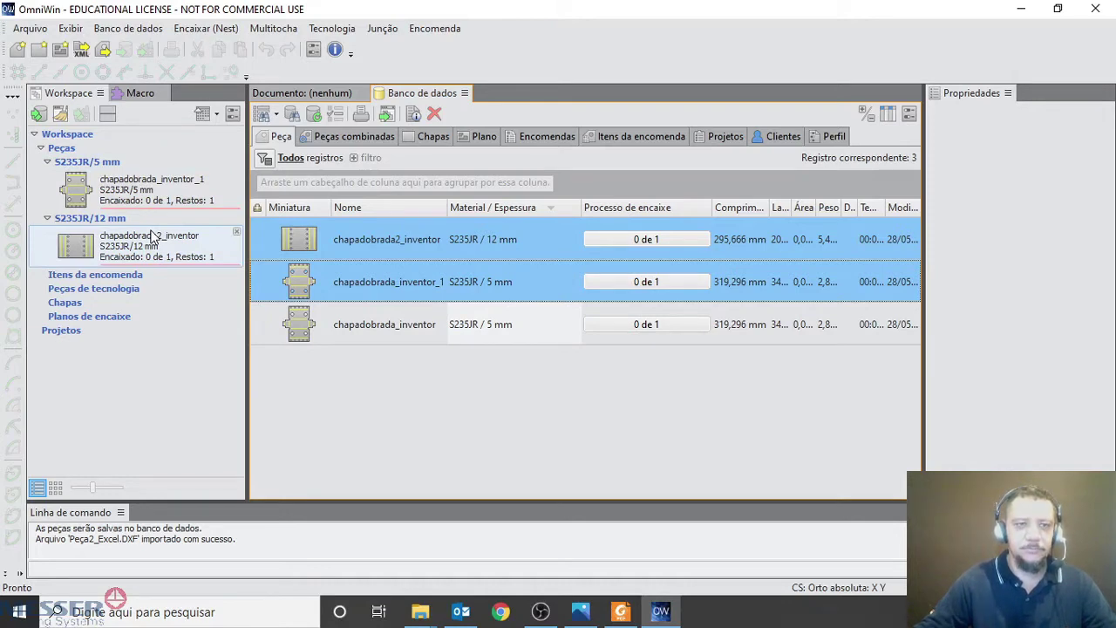
{"action": "left_click", "coordinate": [319, 94]}
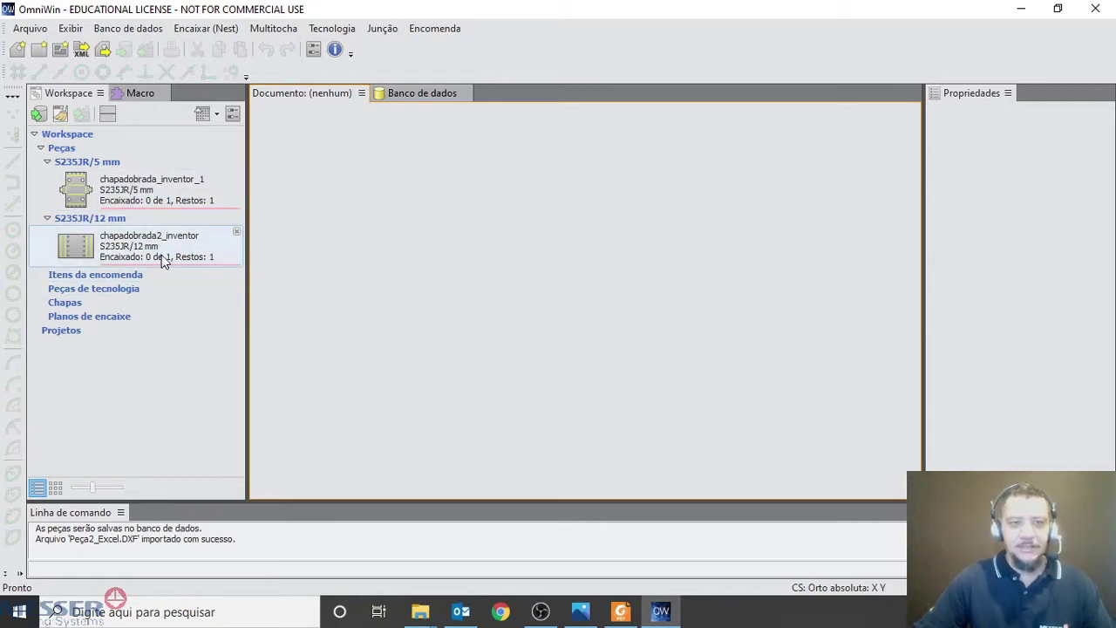
Step: Open the part chapadobrada_inventor_1 and toggle its start-end markers (Marcador de início-término) off and back on
{"action": "double_click", "coordinate": [150, 199]}
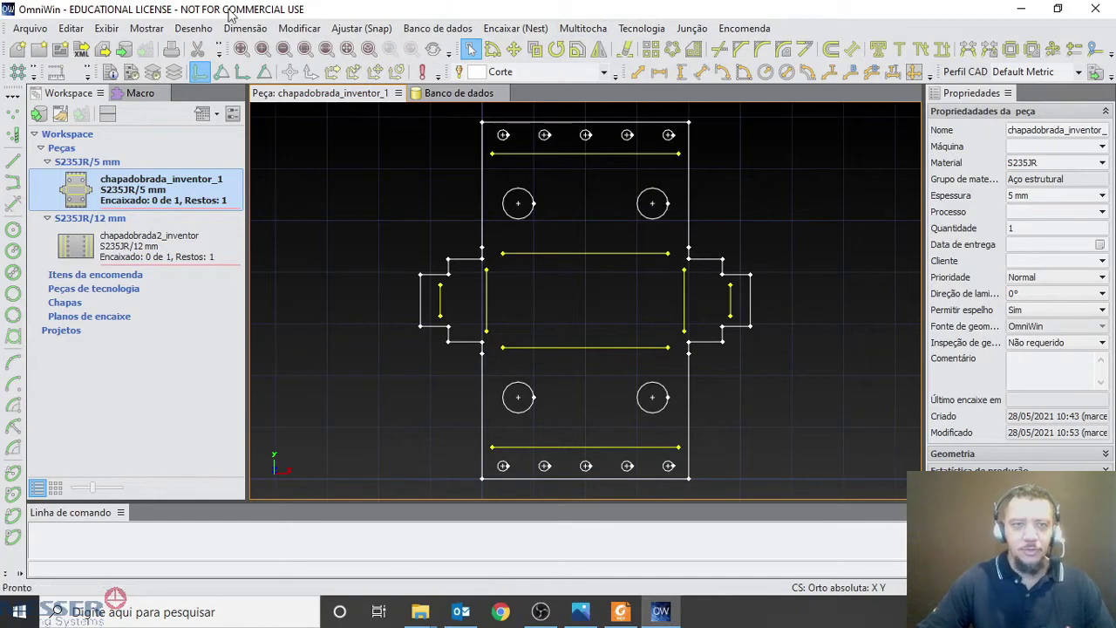
{"action": "left_click", "coordinate": [146, 28]}
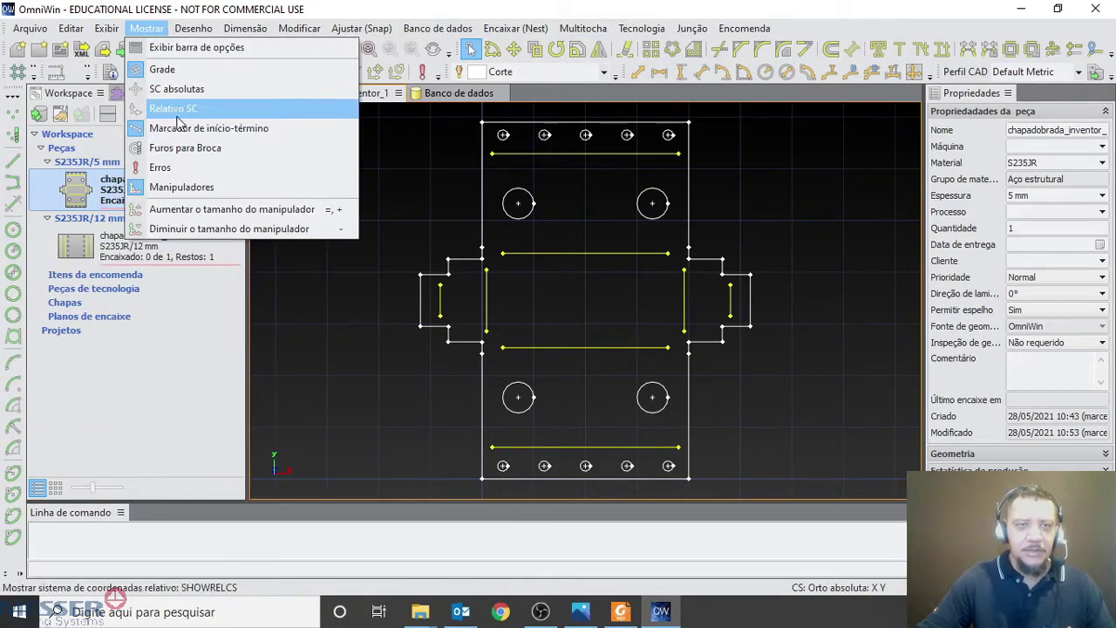
{"action": "left_click", "coordinate": [251, 131]}
{"action": "left_click", "coordinate": [140, 28]}
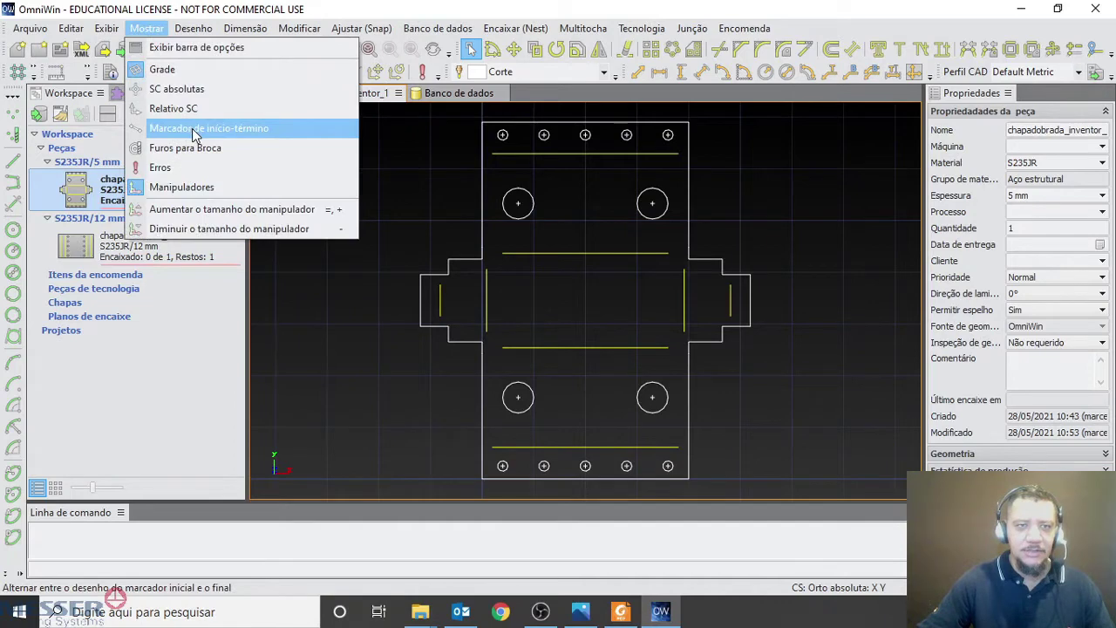
{"action": "left_click", "coordinate": [192, 129]}
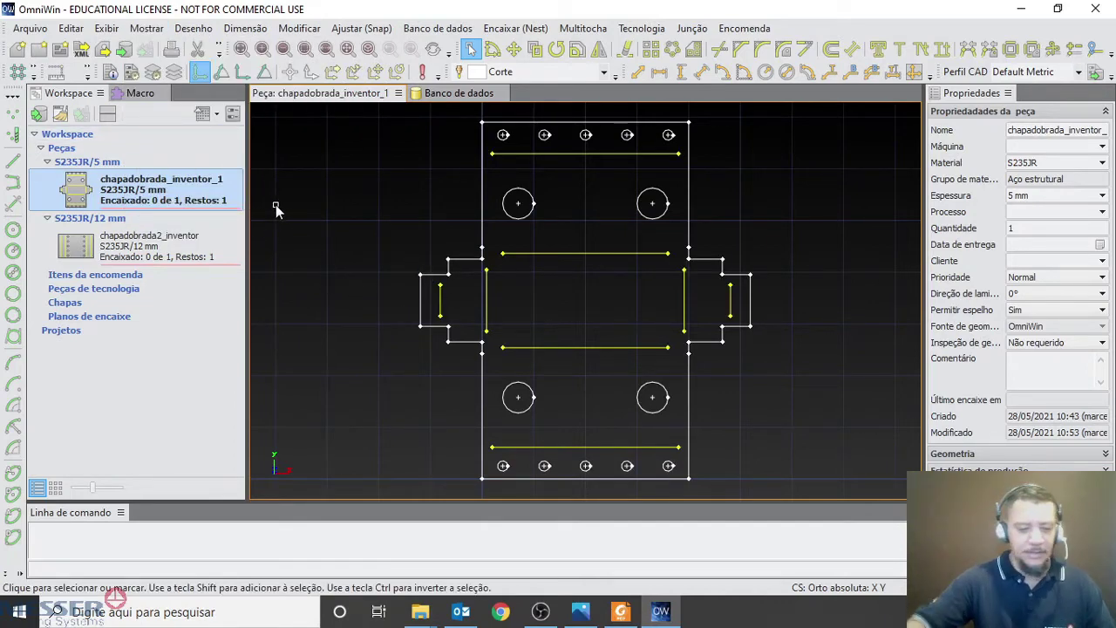
{"action": "key", "text": "ctrl+alt+g"}
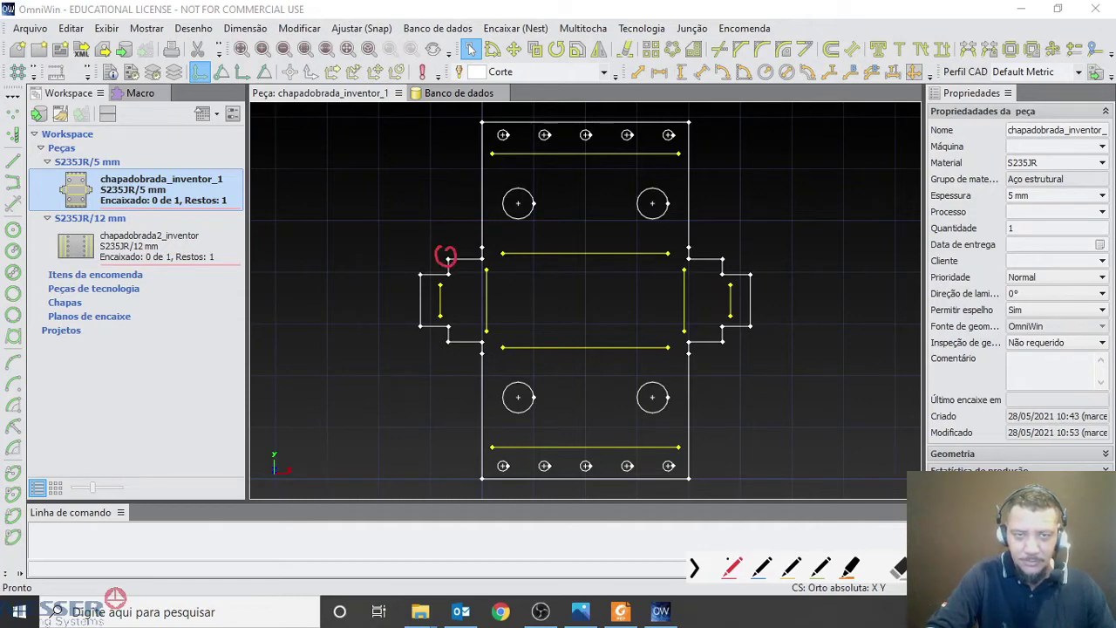
{"action": "left_click_drag", "start_coordinate": [411, 318], "coordinate": [412, 315]}
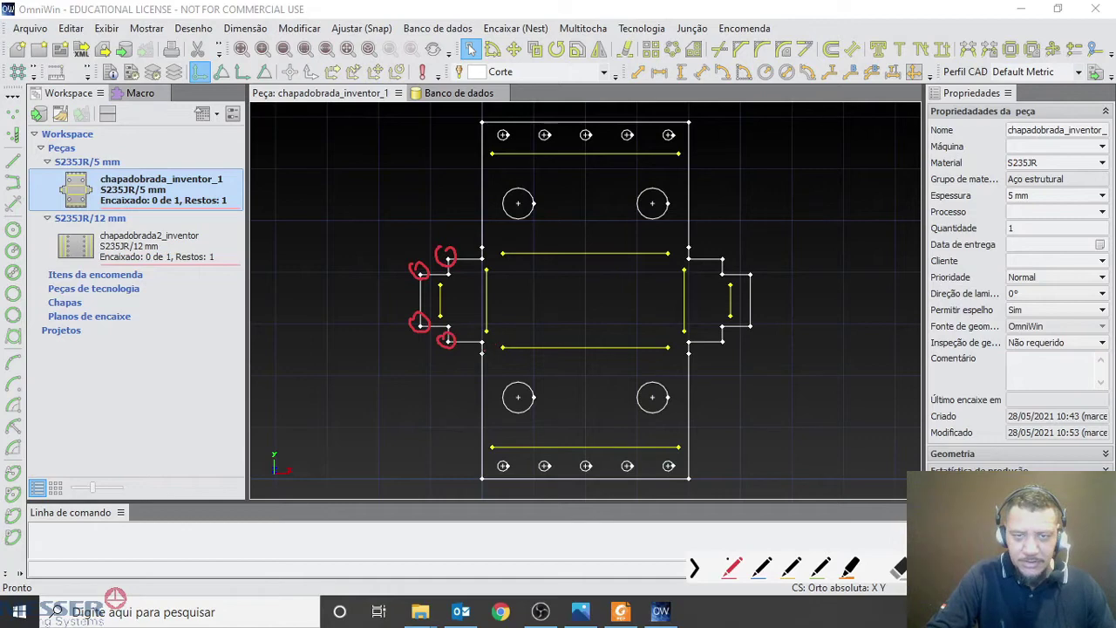
{"action": "left_click_drag", "start_coordinate": [479, 335], "coordinate": [476, 339]}
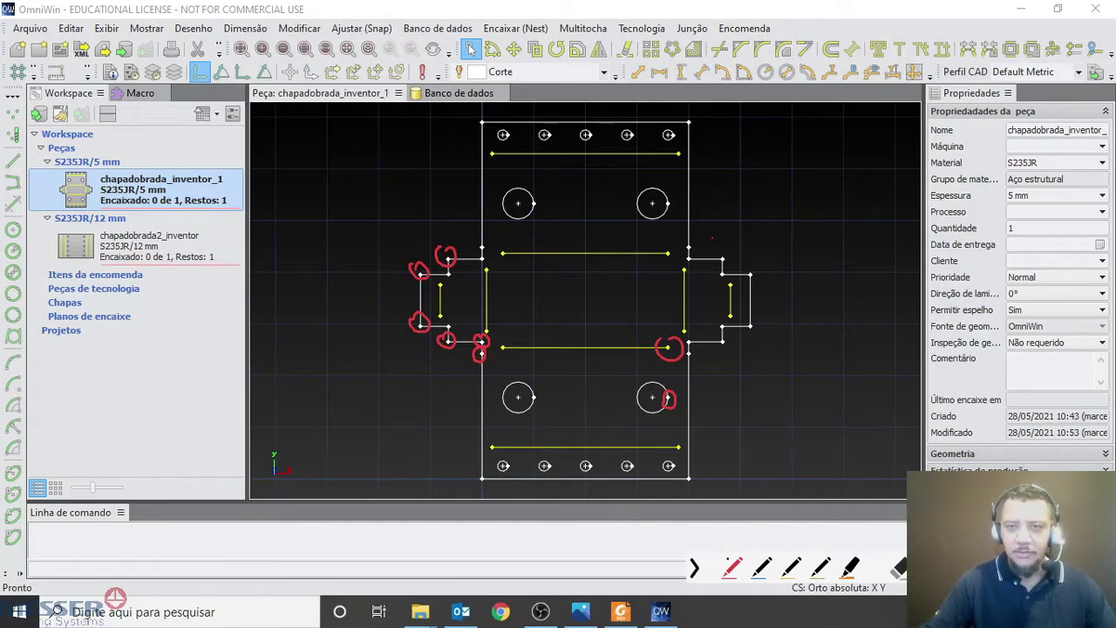
{"action": "key", "text": "Escape"}
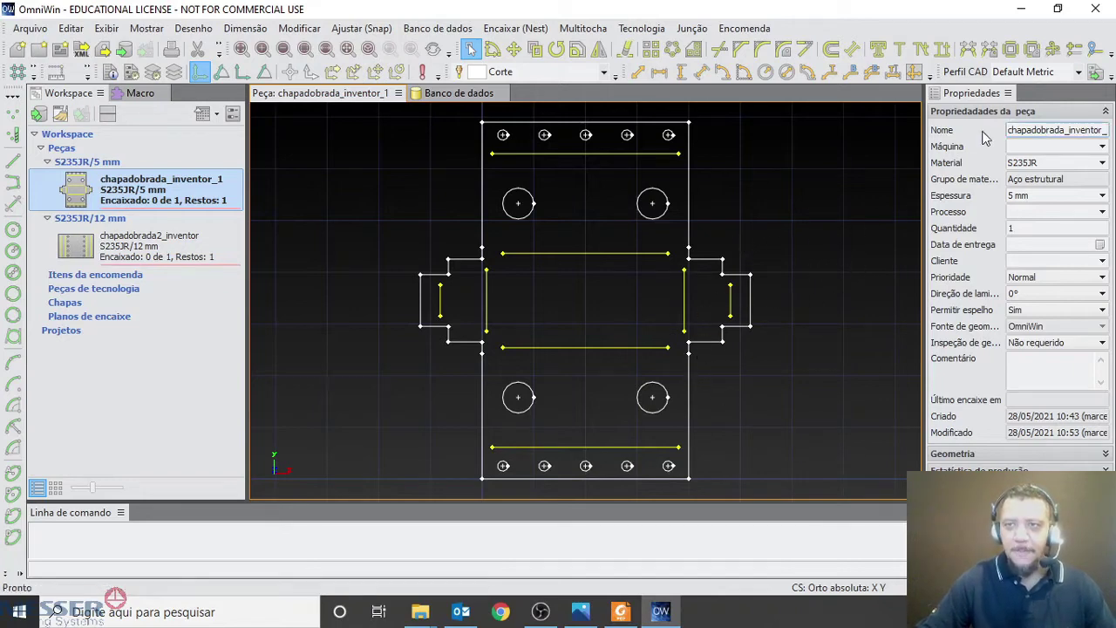
Step: Join the seven cut lines outlining the part's left tab into one contour with the Join command
{"action": "left_click", "coordinate": [299, 28]}
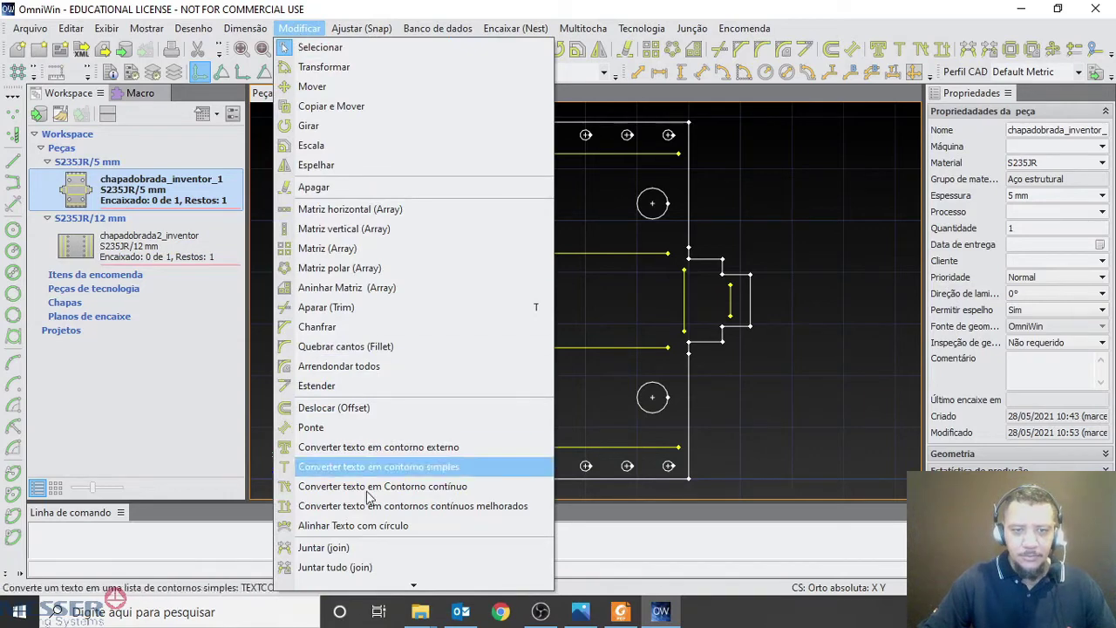
{"action": "scroll", "coordinate": [370, 549], "scroll_direction": "down", "scroll_amount": 3}
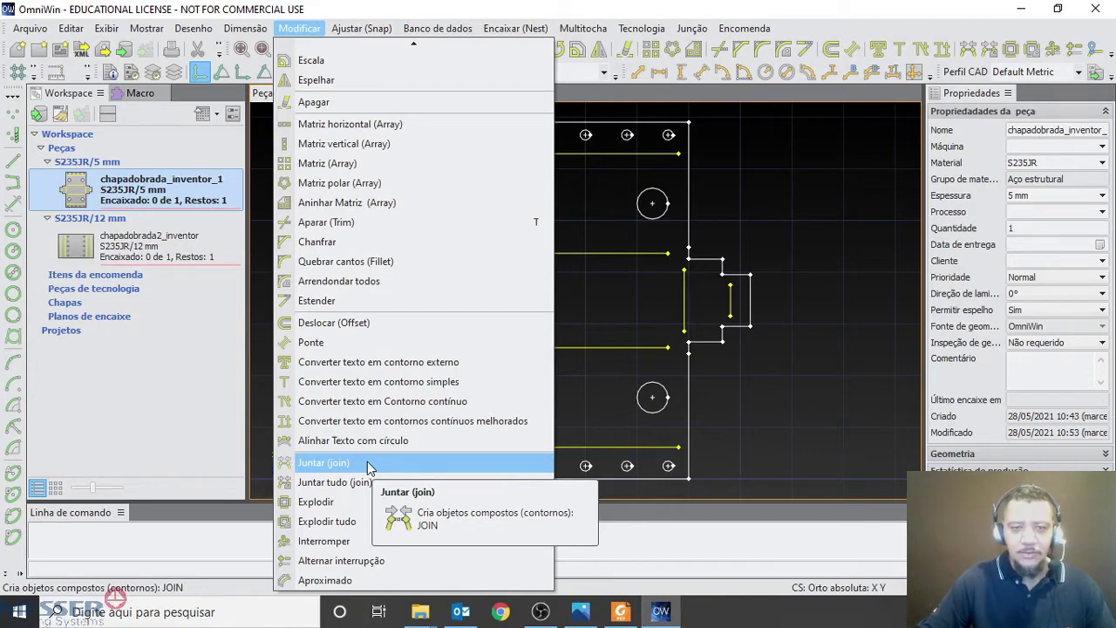
{"action": "left_click", "coordinate": [332, 464]}
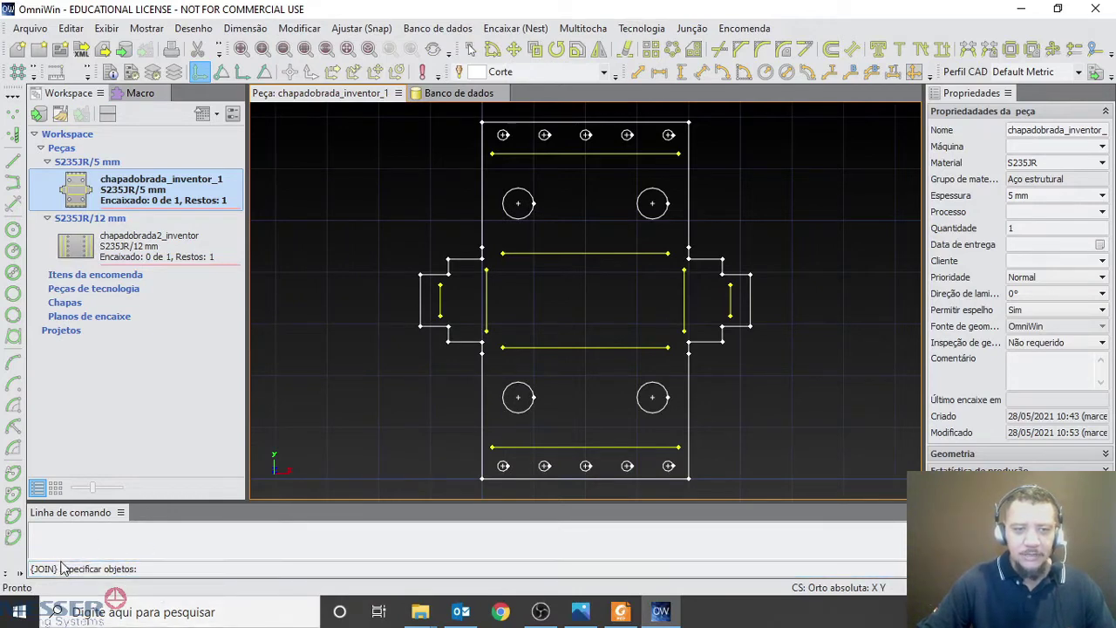
{"action": "scroll", "coordinate": [450, 239], "scroll_direction": "up", "scroll_amount": 3}
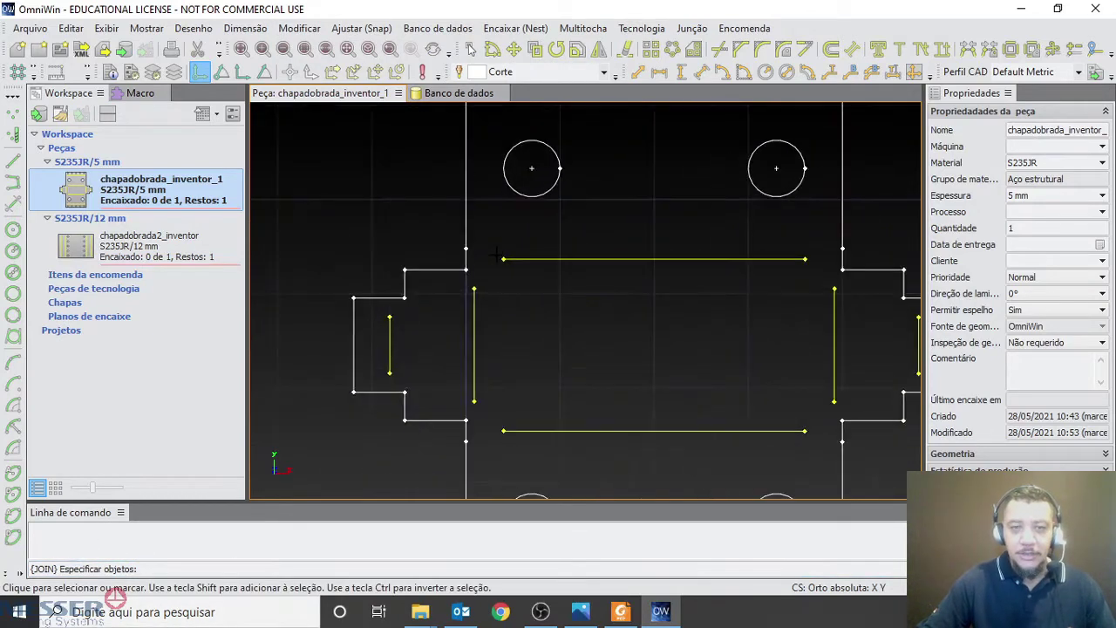
{"action": "middle_click_drag", "start_coordinate": [460, 244], "coordinate": [604, 146]}
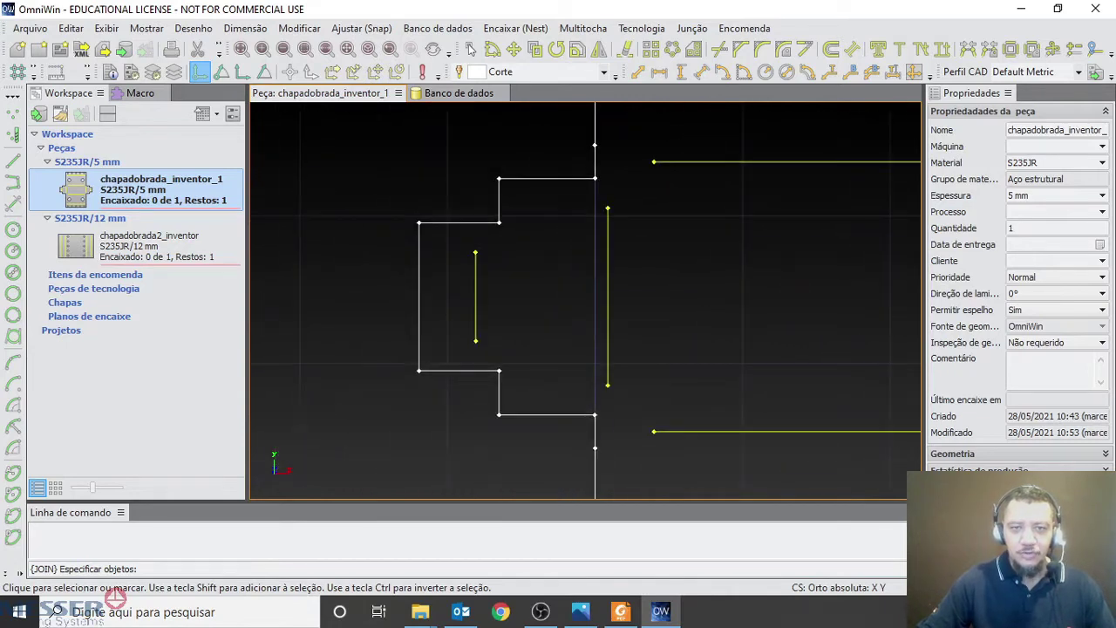
{"action": "left_click_drag", "start_coordinate": [562, 190], "coordinate": [471, 166]}
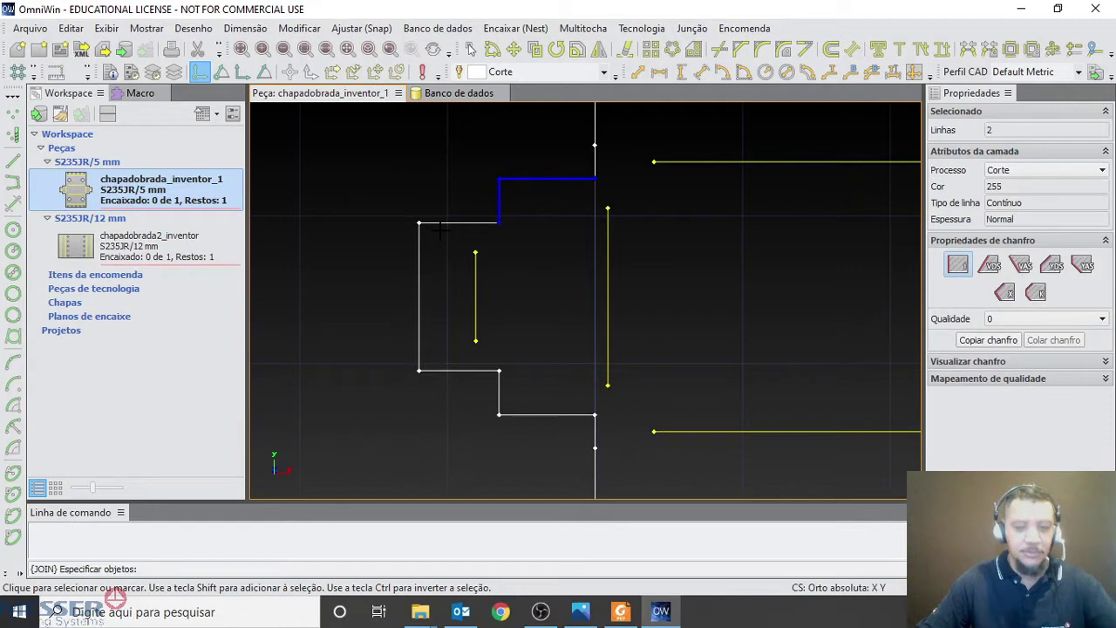
{"action": "left_click_drag", "start_coordinate": [442, 250], "coordinate": [410, 206], "text": "shift"}
{"action": "left_click_drag", "start_coordinate": [514, 397], "coordinate": [479, 357], "text": "shift"}
{"action": "left_click_drag", "start_coordinate": [535, 432], "coordinate": [527, 388], "text": "shift"}
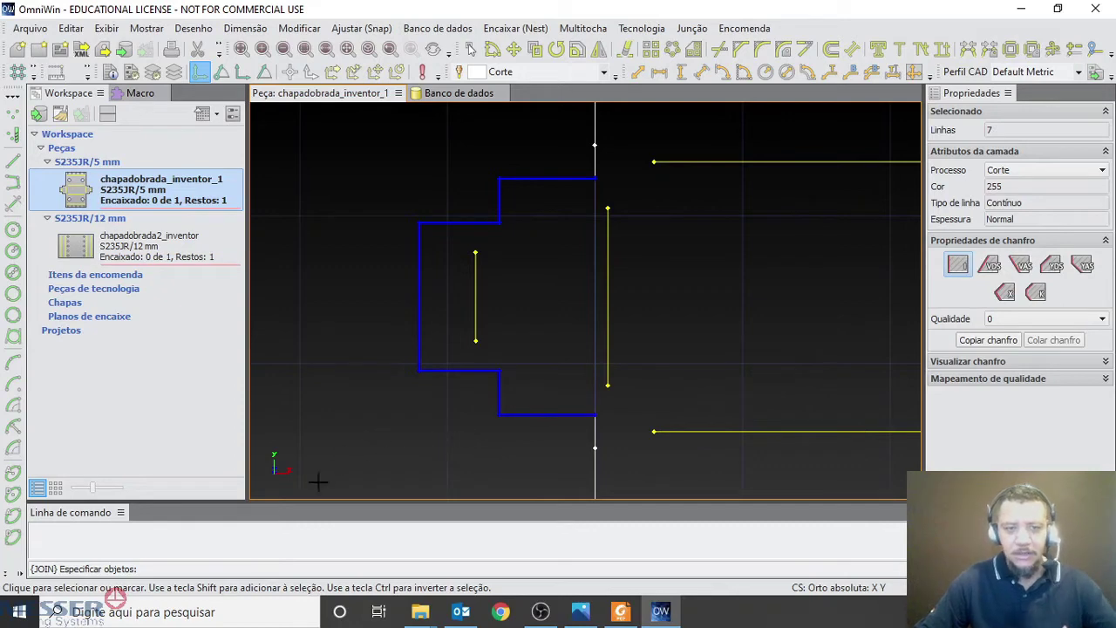
{"action": "key", "text": "Return"}
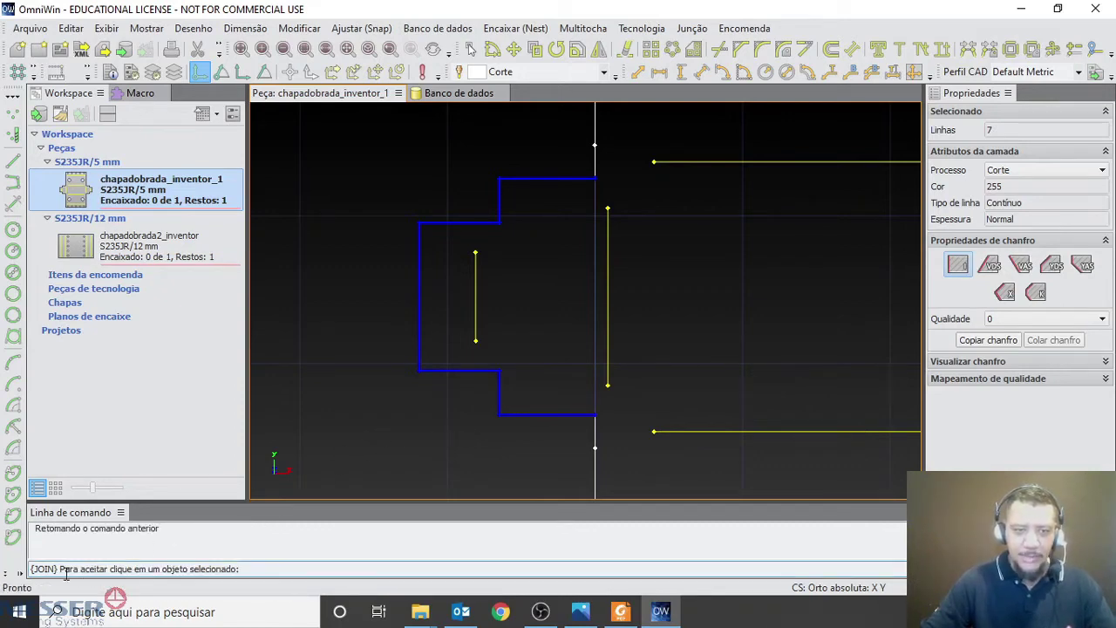
{"action": "left_click", "coordinate": [448, 370]}
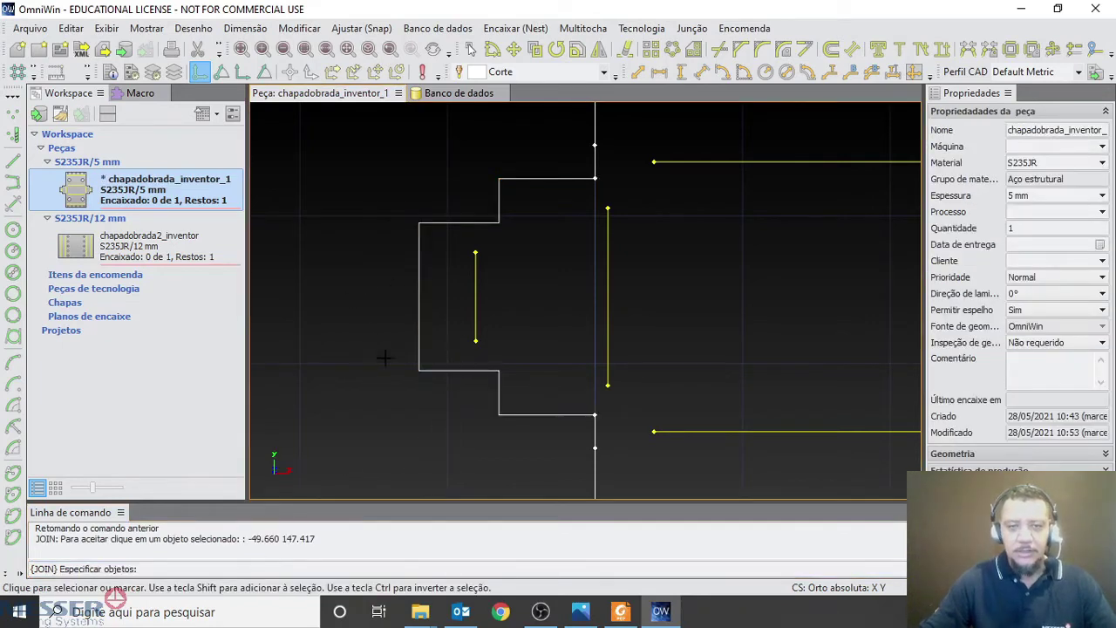
{"action": "scroll", "coordinate": [428, 452], "scroll_direction": "down", "scroll_amount": 3}
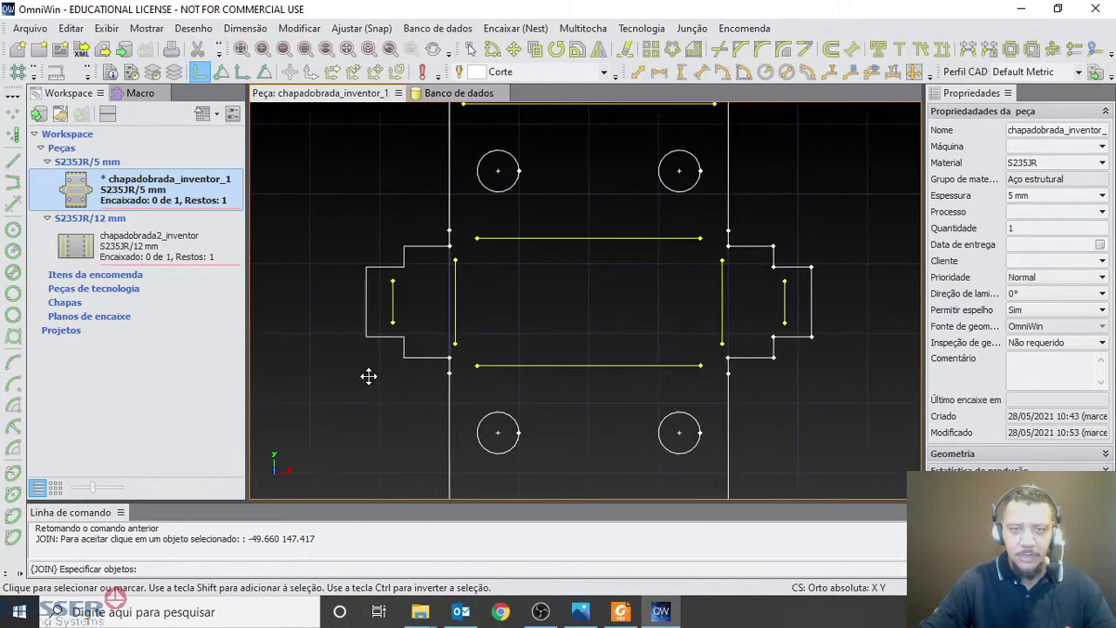
{"action": "middle_click_drag", "start_coordinate": [372, 376], "coordinate": [357, 372]}
{"action": "key", "text": "ctrl+alt+g"}
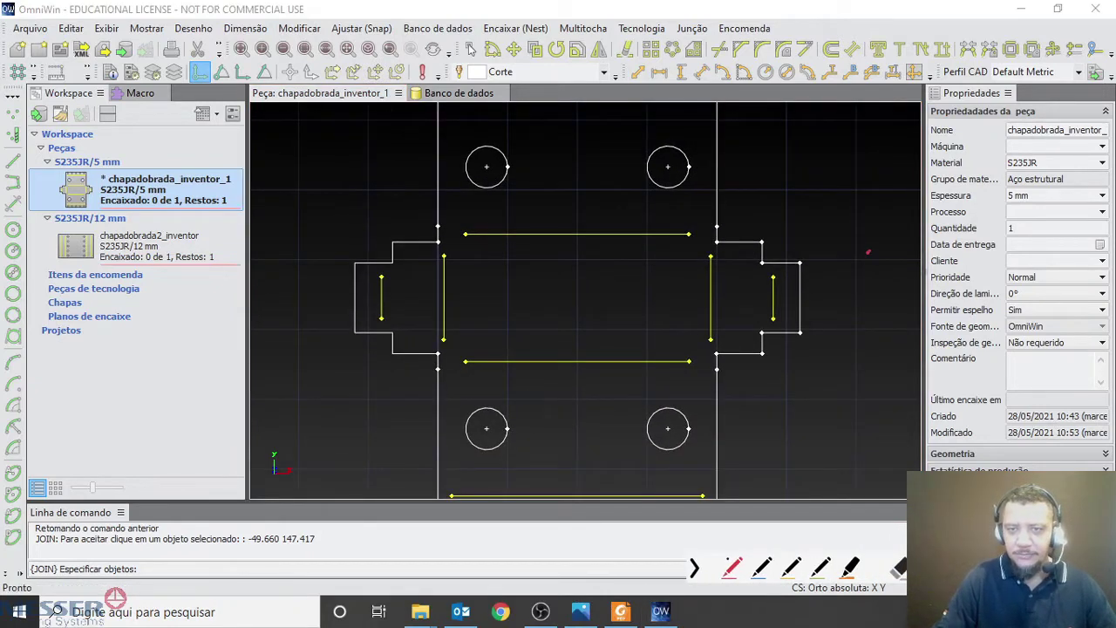
{"action": "mouse_move", "coordinate": [714, 234]}
{"action": "left_mouse_down"}
{"action": "mouse_move", "coordinate": [691, 329]}
{"action": "mouse_move", "coordinate": [764, 388]}
{"action": "mouse_move", "coordinate": [835, 315]}
{"action": "mouse_move", "coordinate": [796, 224]}
{"action": "left_mouse_up"}
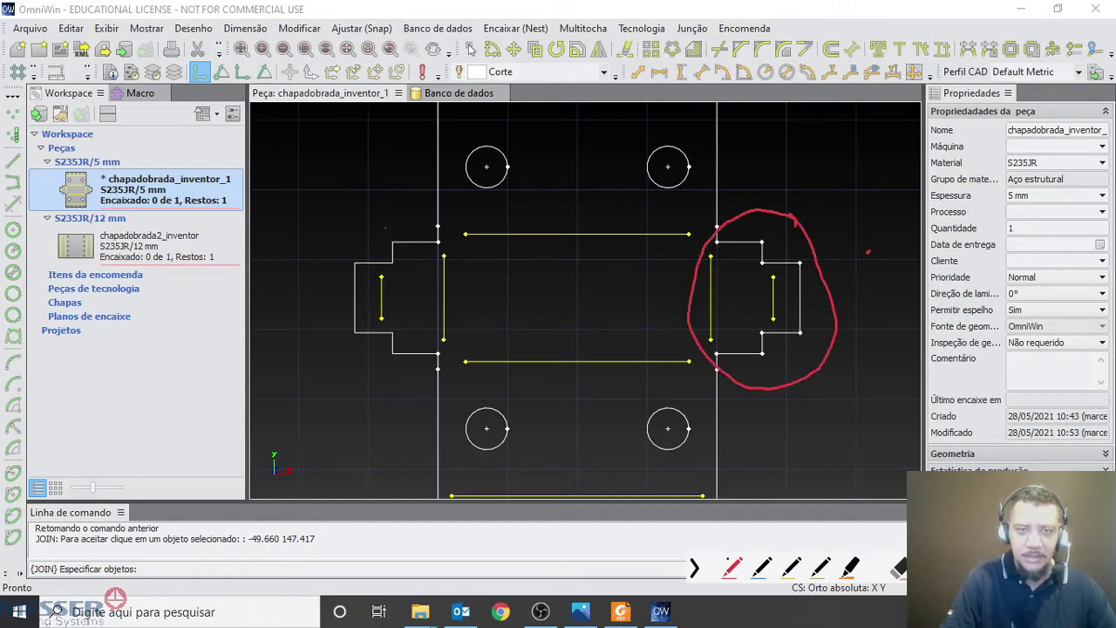
{"action": "mouse_move", "coordinate": [418, 215]}
{"action": "left_mouse_down"}
{"action": "mouse_move", "coordinate": [337, 246]}
{"action": "mouse_move", "coordinate": [342, 358]}
{"action": "mouse_move", "coordinate": [469, 363]}
{"action": "mouse_move", "coordinate": [446, 258]}
{"action": "mouse_move", "coordinate": [392, 208]}
{"action": "left_mouse_up"}
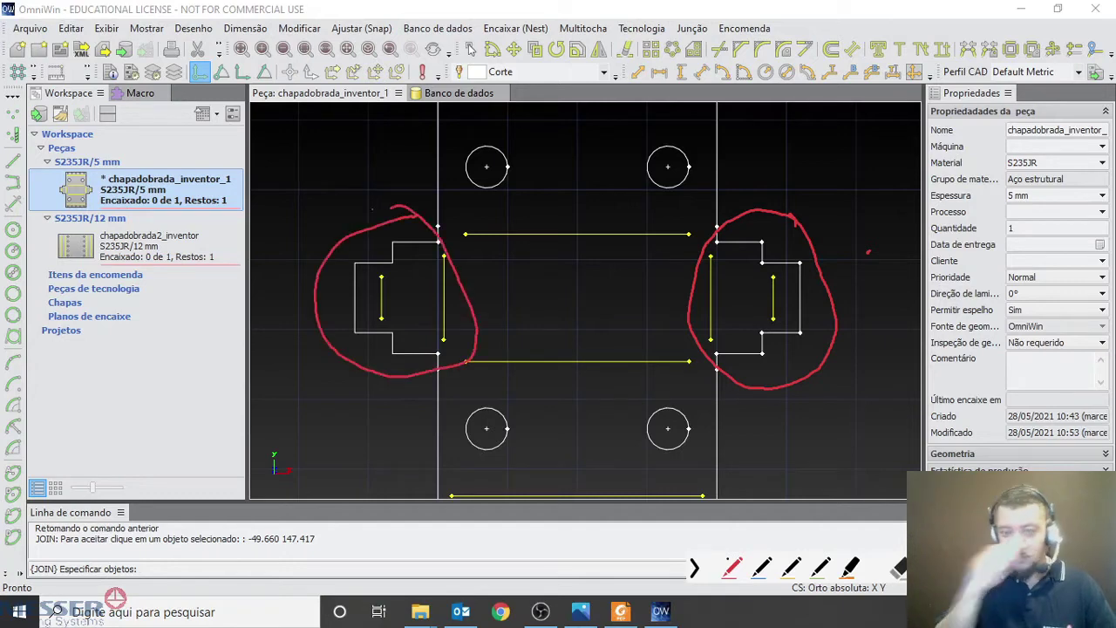
{"action": "key", "text": "Escape"}
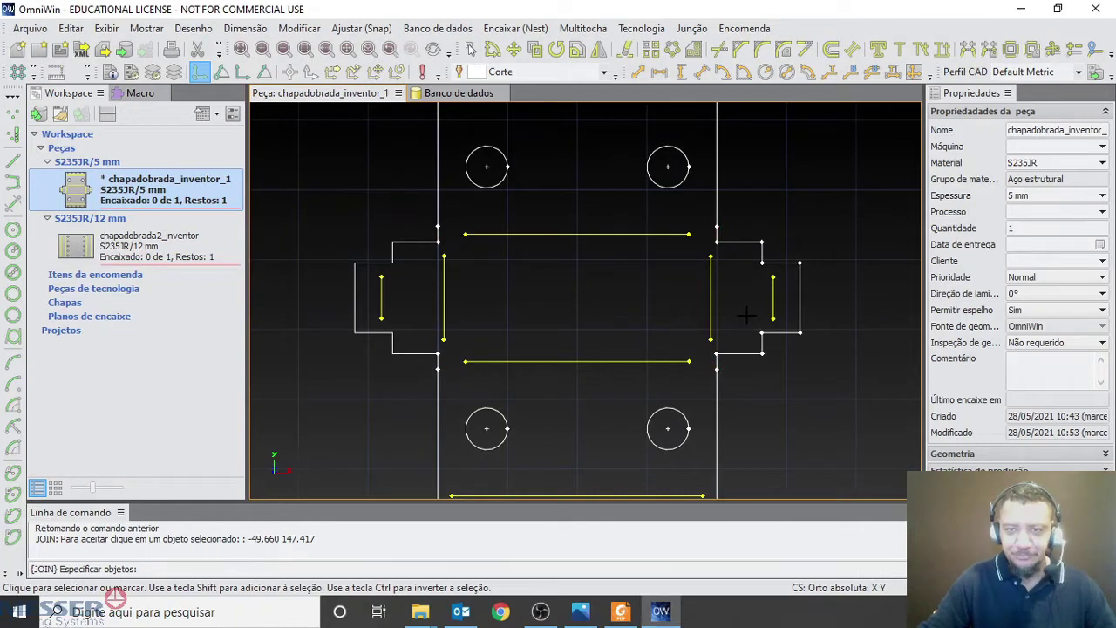
Step: Join all of the part's connected outline segments at once with Join All (Juntar tudo)
{"action": "scroll", "coordinate": [746, 316], "scroll_direction": "down", "scroll_amount": 3}
{"action": "mouse_move", "coordinate": [746, 315]}
{"action": "middle_mouse_down"}
{"action": "mouse_move", "coordinate": [679, 299]}
{"action": "mouse_move", "coordinate": [693, 325]}
{"action": "middle_mouse_up"}
{"action": "scroll", "coordinate": [681, 302], "scroll_direction": "up", "scroll_amount": 2}
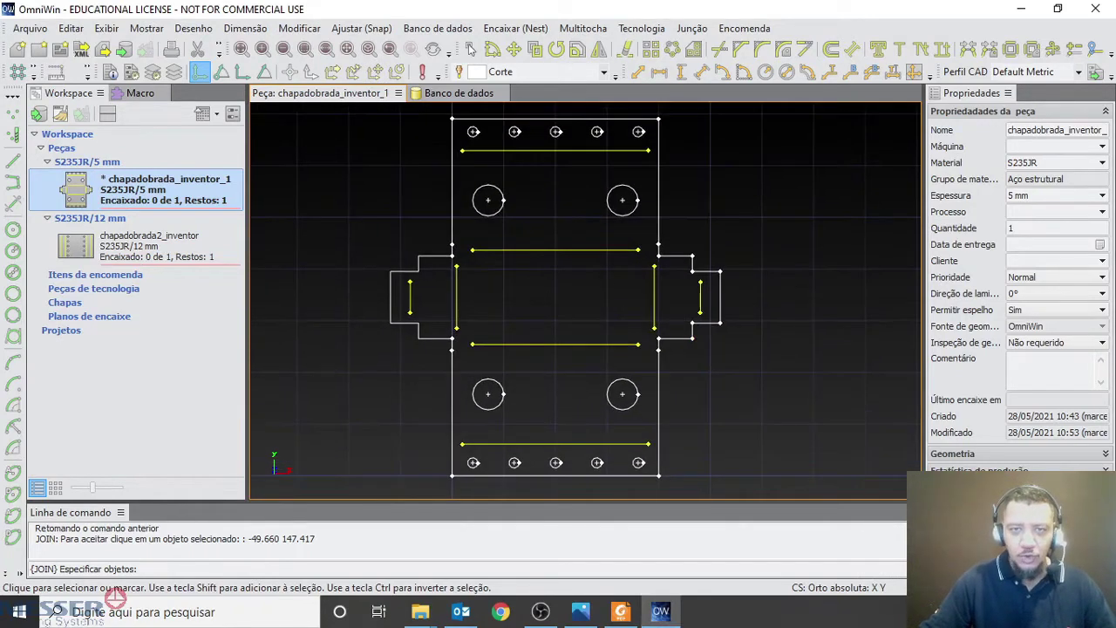
{"action": "left_click", "coordinate": [193, 29]}
{"action": "mouse_move", "coordinate": [299, 28]}
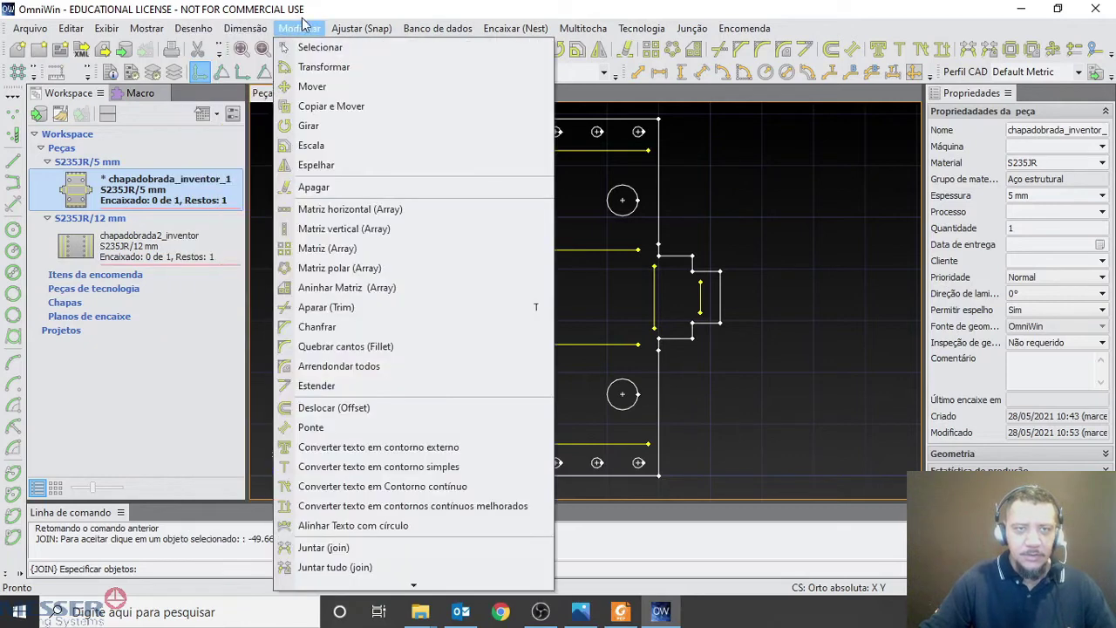
{"action": "left_click", "coordinate": [378, 568]}
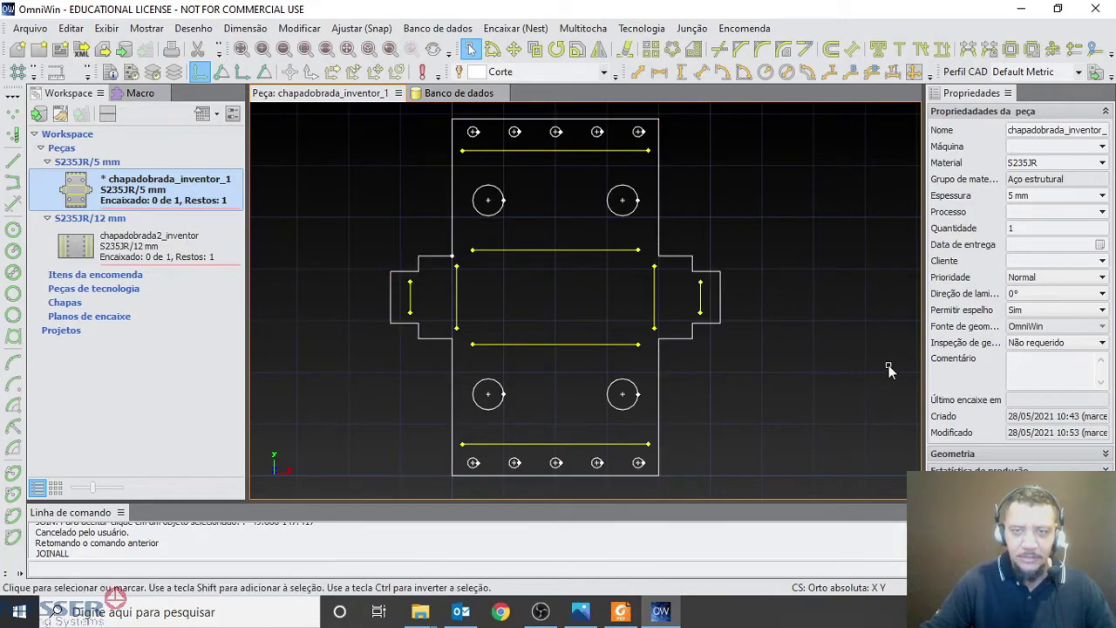
{"action": "key", "text": "ctrl+F2"}
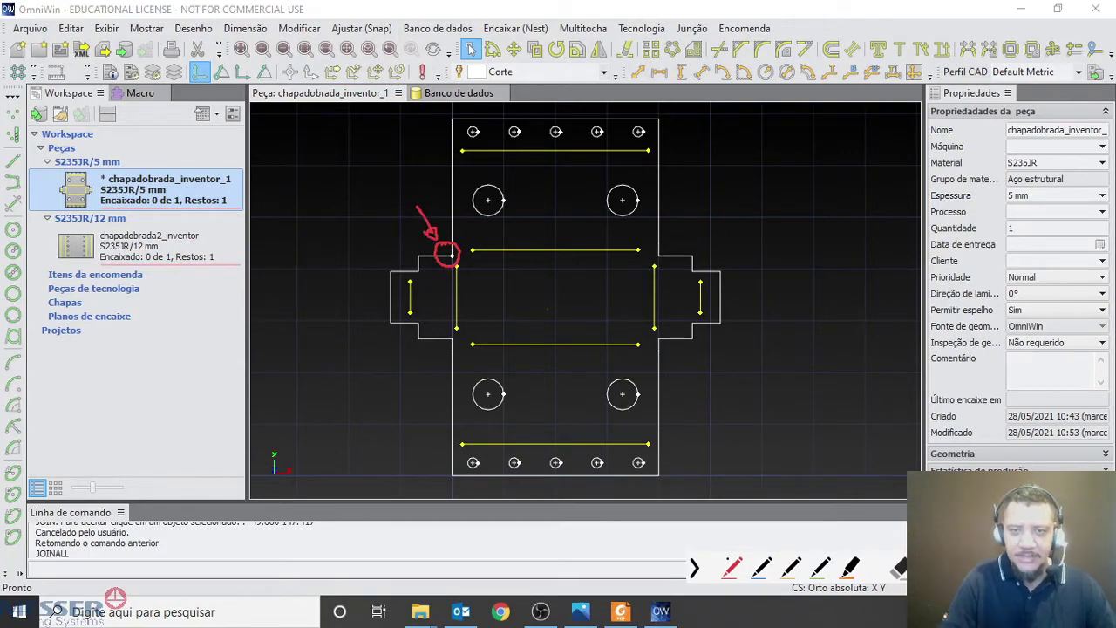
{"action": "left_click_drag", "start_coordinate": [381, 322], "coordinate": [439, 421]}
{"action": "mouse_move", "coordinate": [479, 472]}
{"action": "left_mouse_down"}
{"action": "mouse_move", "coordinate": [605, 479]}
{"action": "mouse_move", "coordinate": [655, 399]}
{"action": "mouse_move", "coordinate": [724, 334]}
{"action": "mouse_move", "coordinate": [732, 264]}
{"action": "left_mouse_up"}
{"action": "mouse_move", "coordinate": [687, 206]}
{"action": "left_mouse_down"}
{"action": "mouse_move", "coordinate": [647, 117]}
{"action": "mouse_move", "coordinate": [530, 122]}
{"action": "mouse_move", "coordinate": [463, 192]}
{"action": "left_mouse_up"}
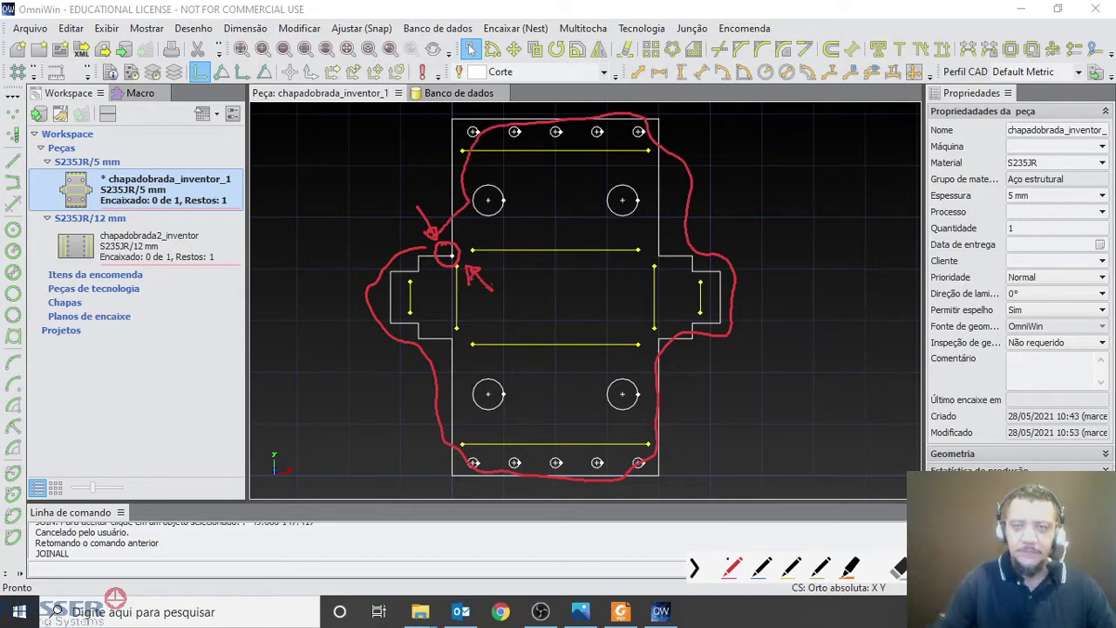
{"action": "key", "text": "Escape"}
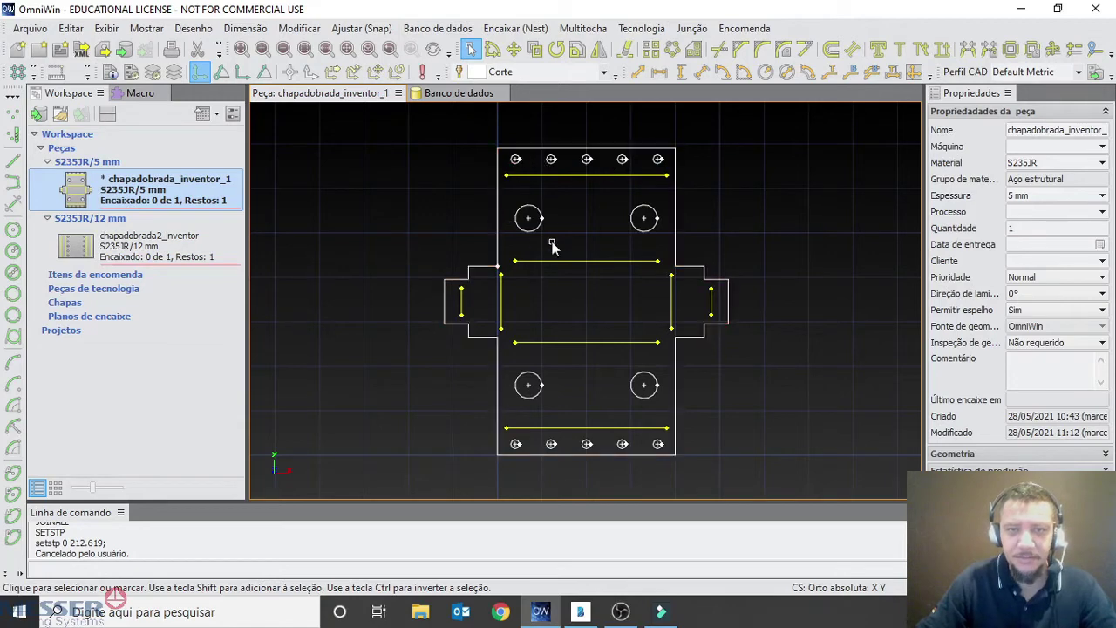
Step: Explode all contours of the part into separate lines with Explode All (Explodir tudo)
{"action": "left_click", "coordinate": [503, 195]}
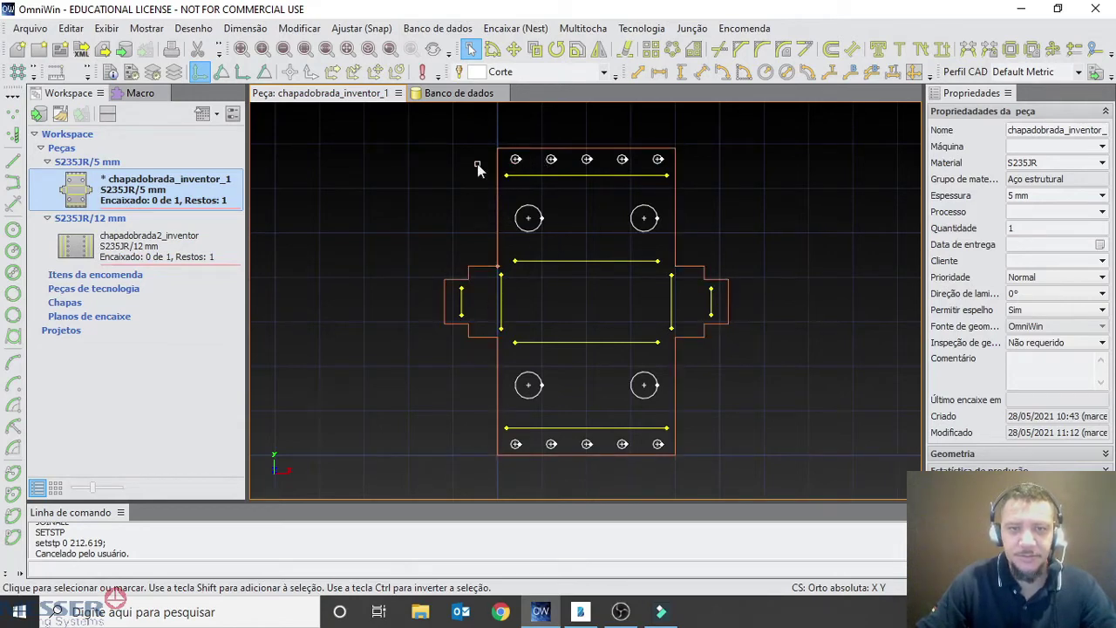
{"action": "left_click", "coordinate": [299, 27]}
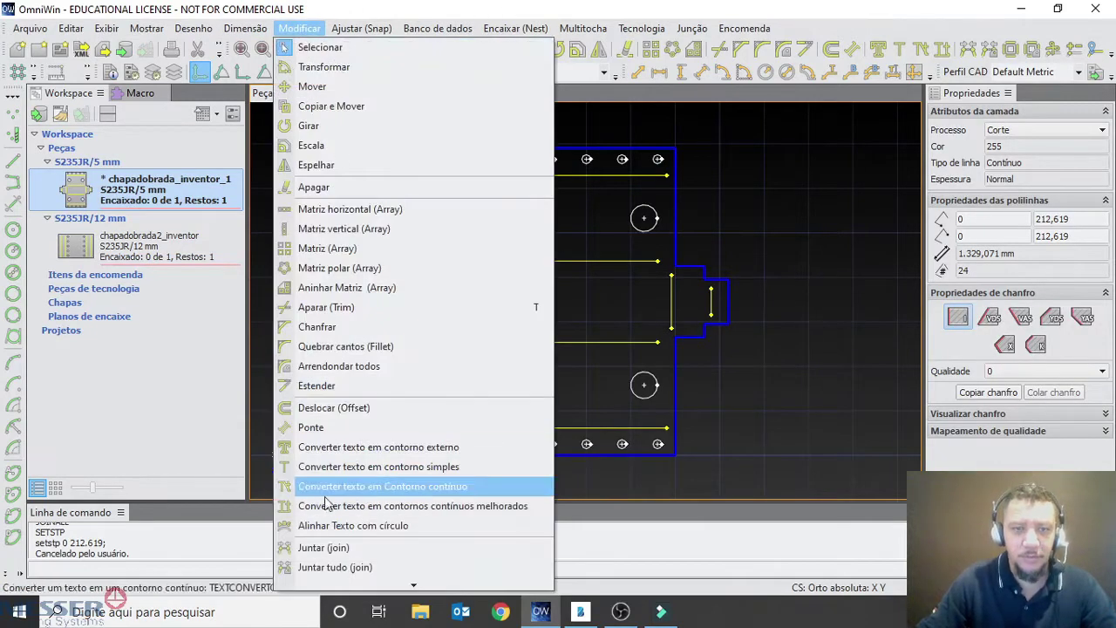
{"action": "left_click", "coordinate": [412, 525]}
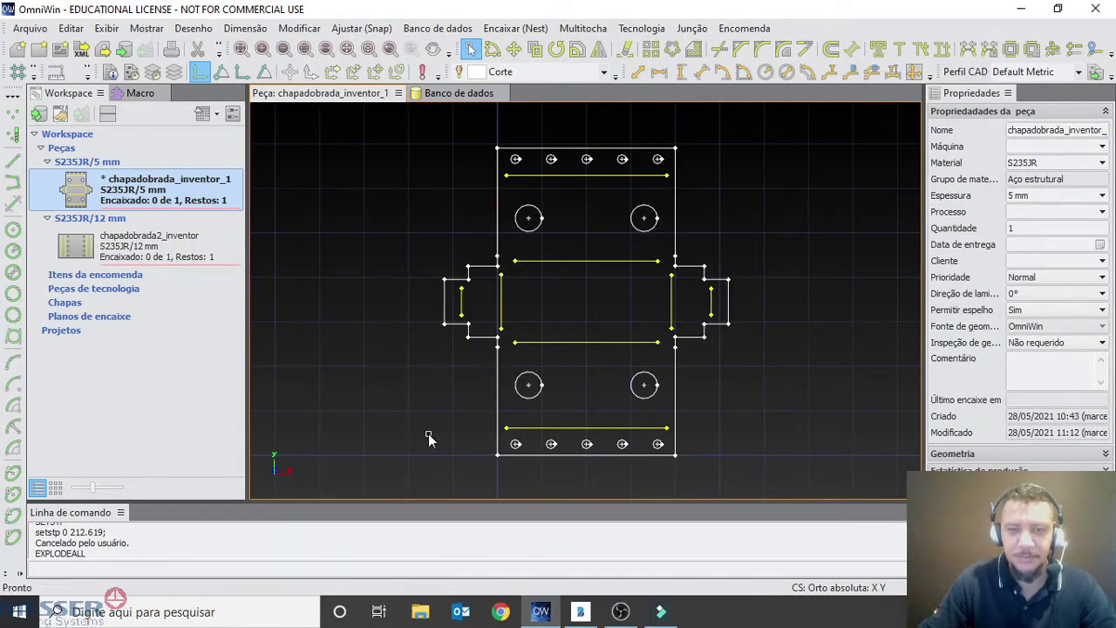
Step: Join the cut lines along the part's entire left side, including the left tab, with the Join command
{"action": "left_click_drag", "start_coordinate": [382, 119], "coordinate": [506, 512]}
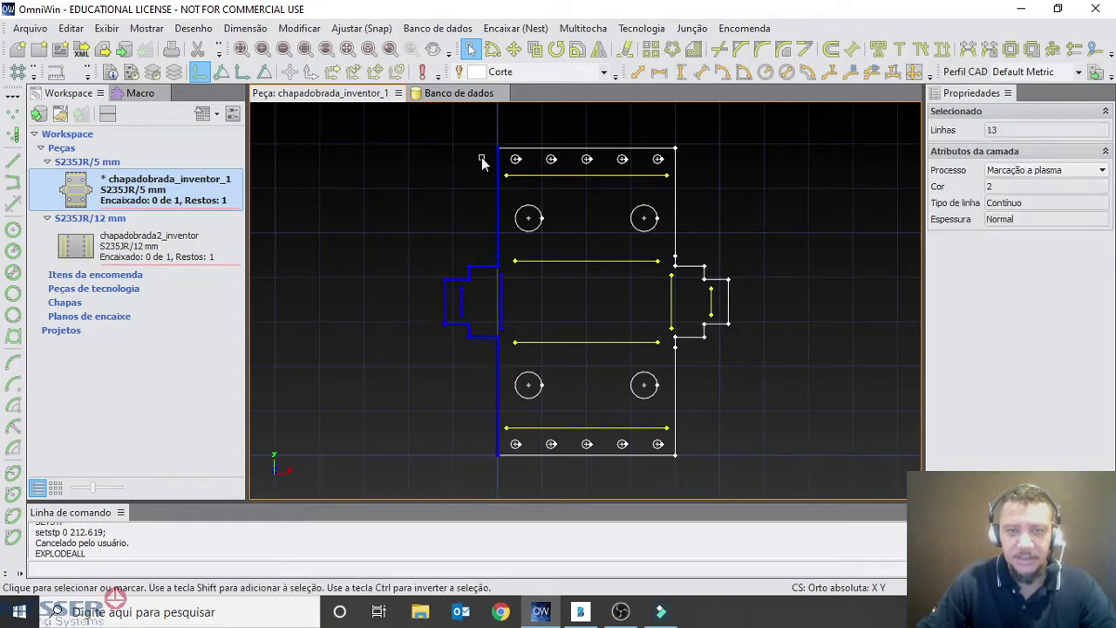
{"action": "left_click", "coordinate": [299, 28]}
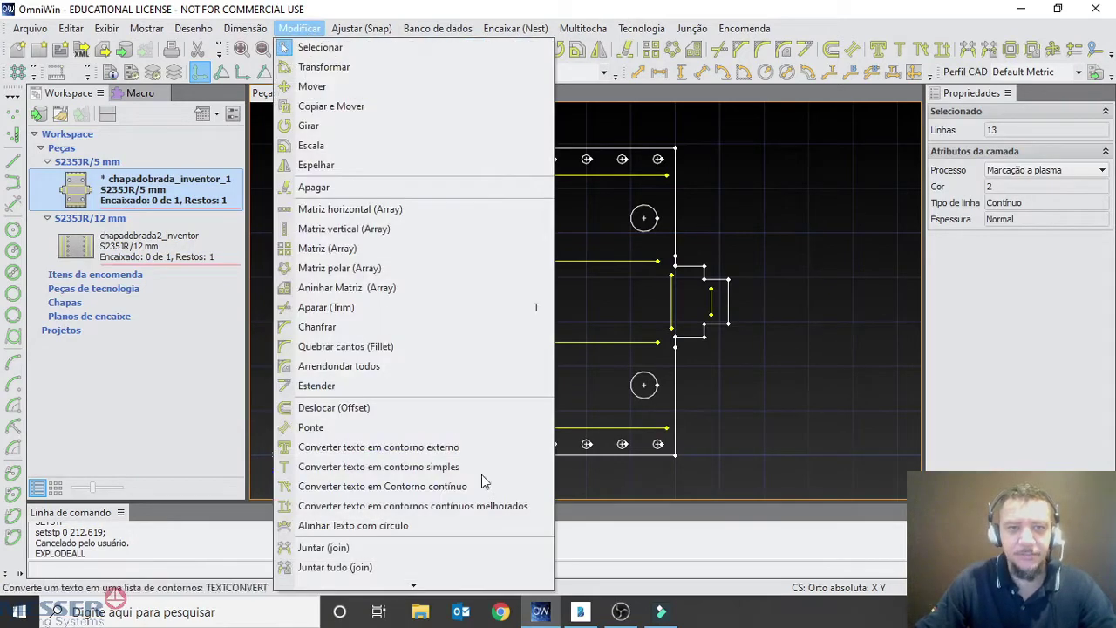
{"action": "left_click", "coordinate": [381, 547]}
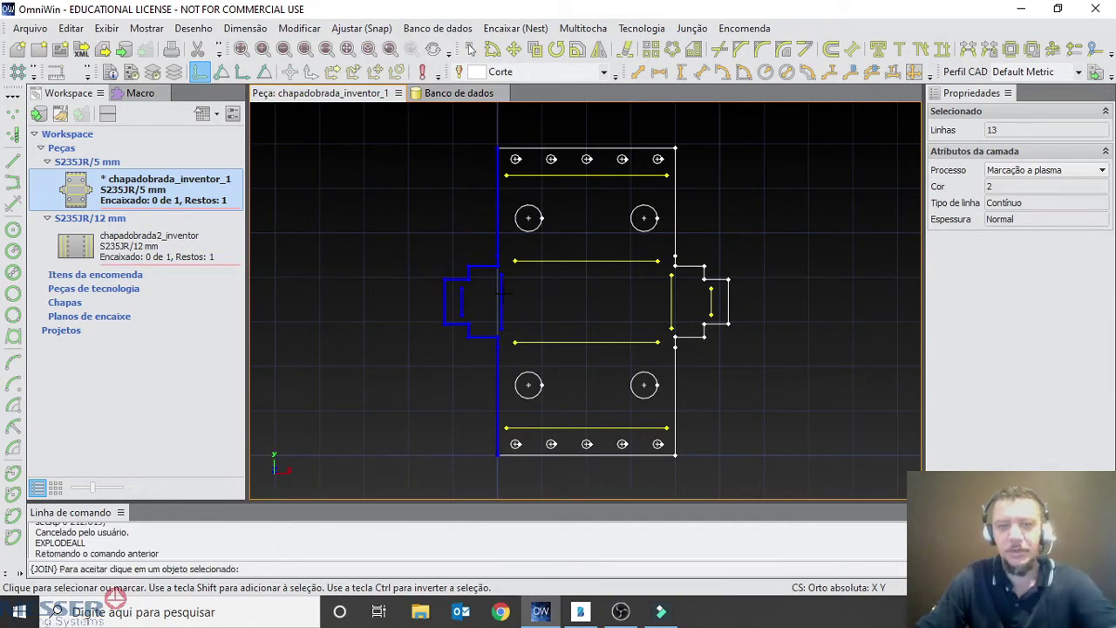
{"action": "left_click", "coordinate": [498, 338]}
Step: Join the cut lines along the part's entire right side, including the right tab, with the Join command
{"action": "left_click_drag", "start_coordinate": [661, 121], "coordinate": [750, 470]}
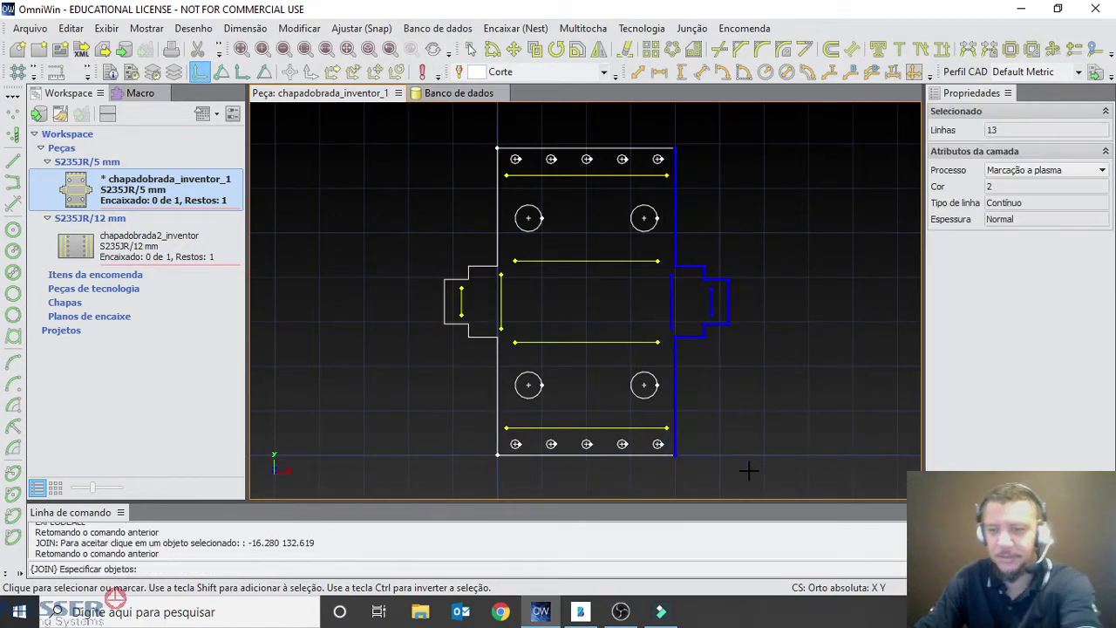
{"action": "left_click", "coordinate": [725, 326]}
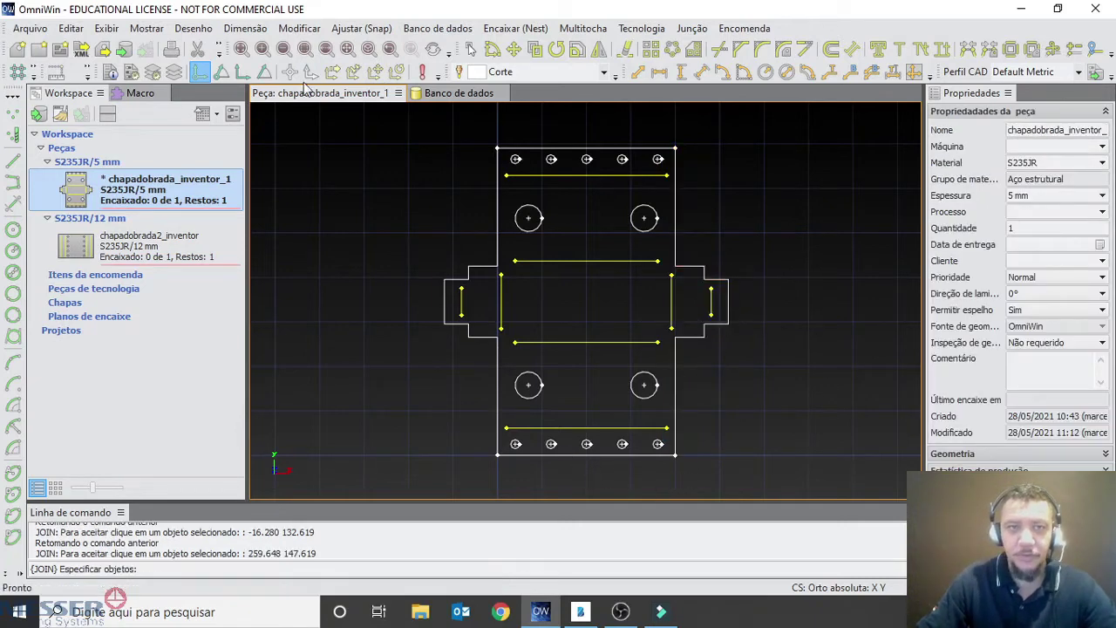
Step: Break the part's bottom edge at its midpoint (100, 0) with the Break command (Interromper)
{"action": "left_click", "coordinate": [245, 28]}
{"action": "mouse_move", "coordinate": [288, 31]}
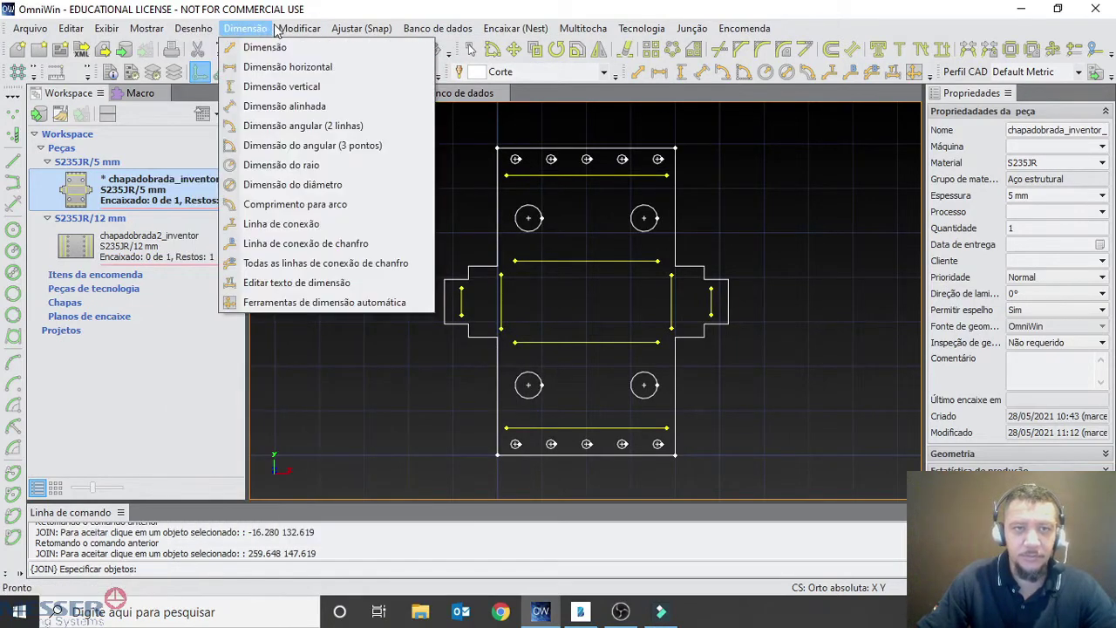
{"action": "mouse_move", "coordinate": [359, 28]}
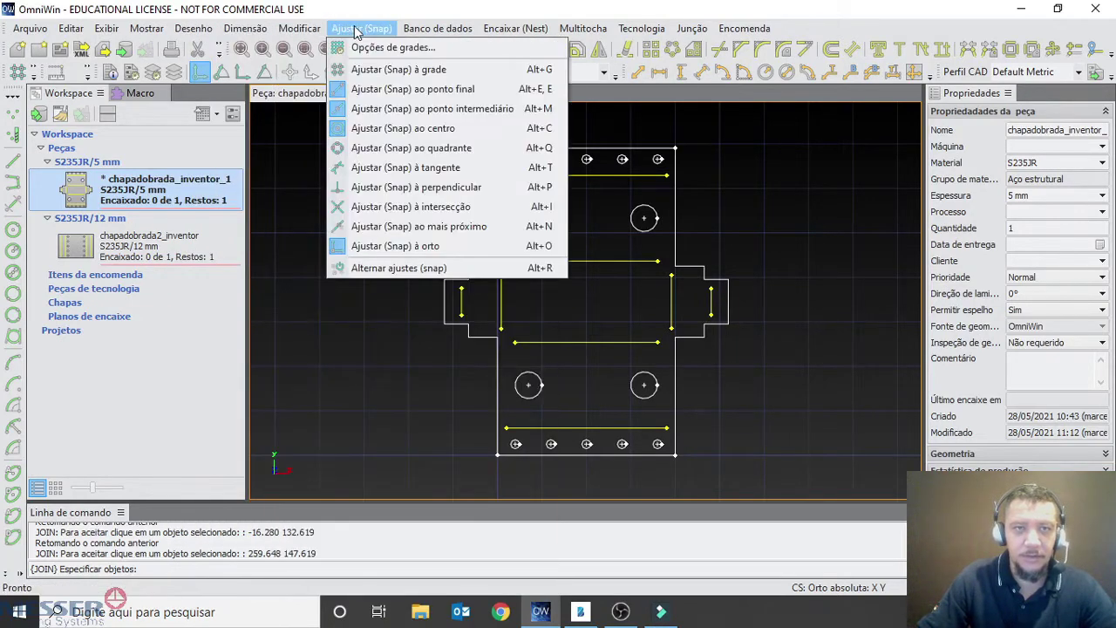
{"action": "left_click", "coordinate": [438, 88]}
{"action": "left_click", "coordinate": [256, 29]}
{"action": "mouse_move", "coordinate": [299, 28]}
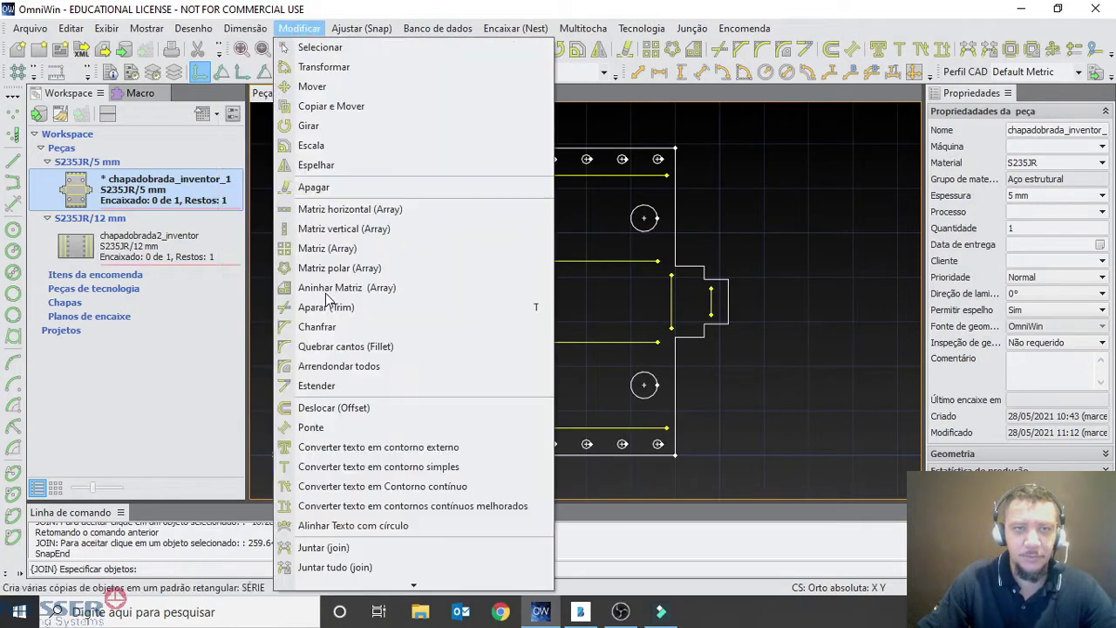
{"action": "scroll", "coordinate": [359, 582], "scroll_direction": "down", "scroll_amount": 2}
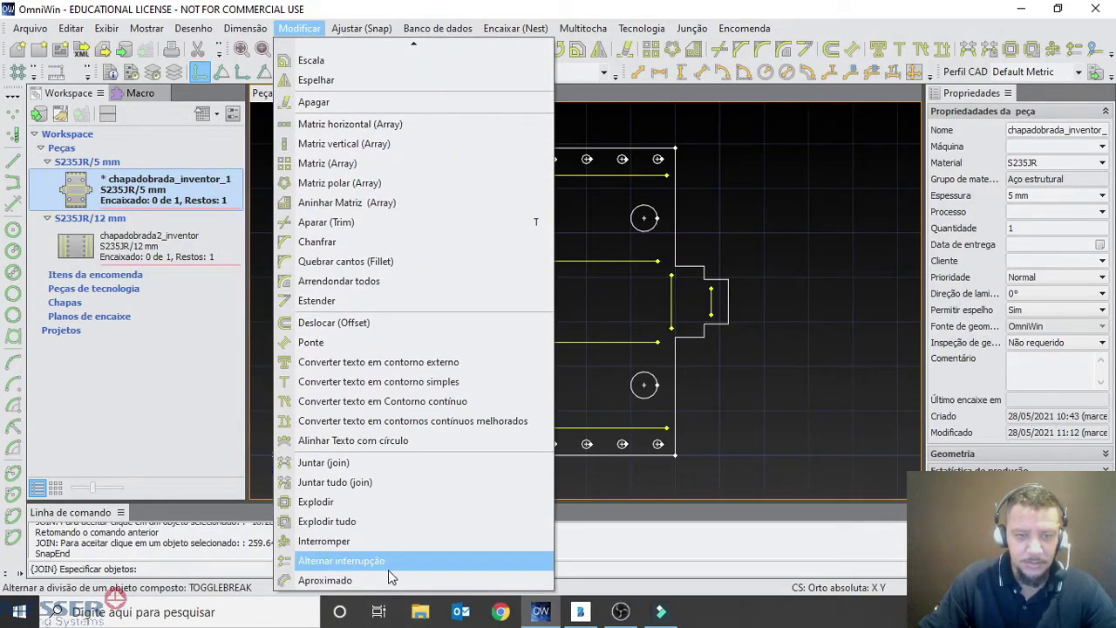
{"action": "left_click", "coordinate": [381, 544]}
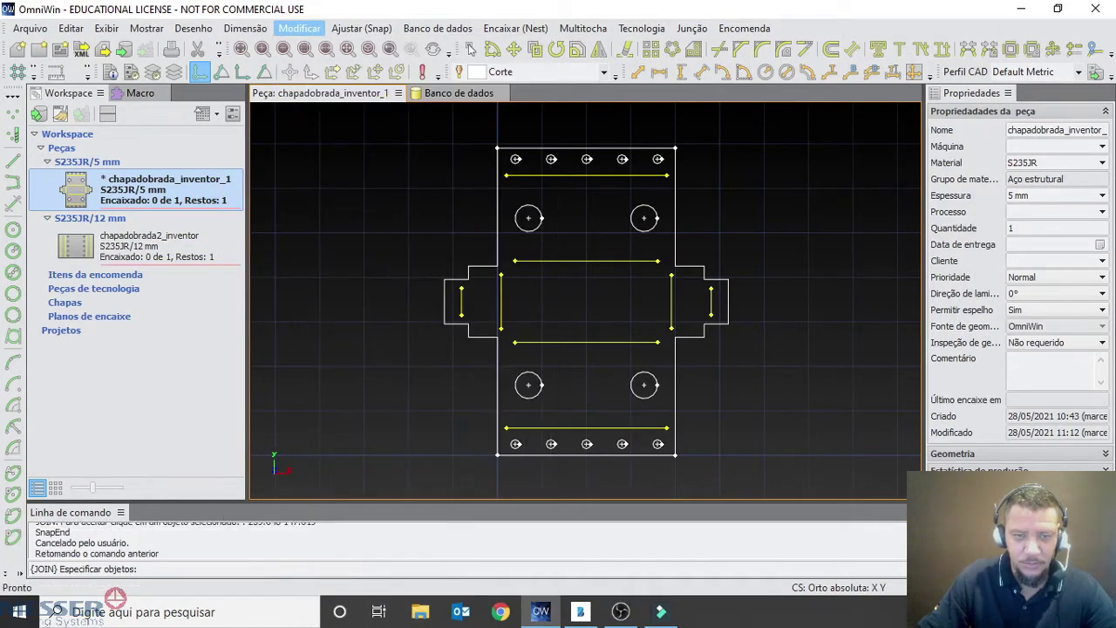
{"action": "left_click", "coordinate": [586, 455]}
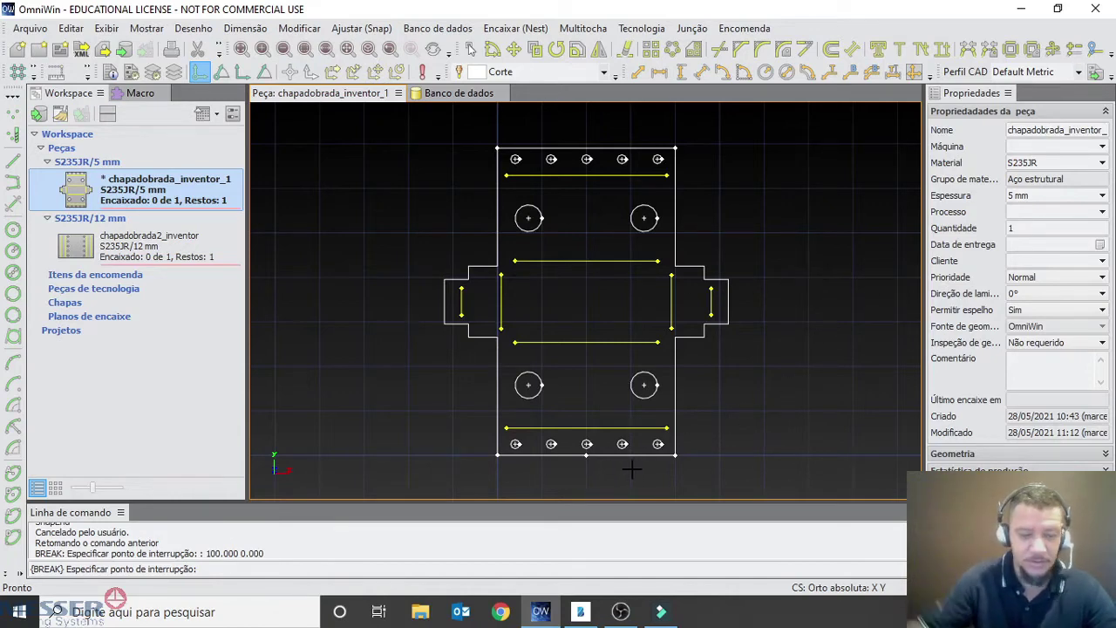
{"action": "key", "text": "ctrl+alt+g"}
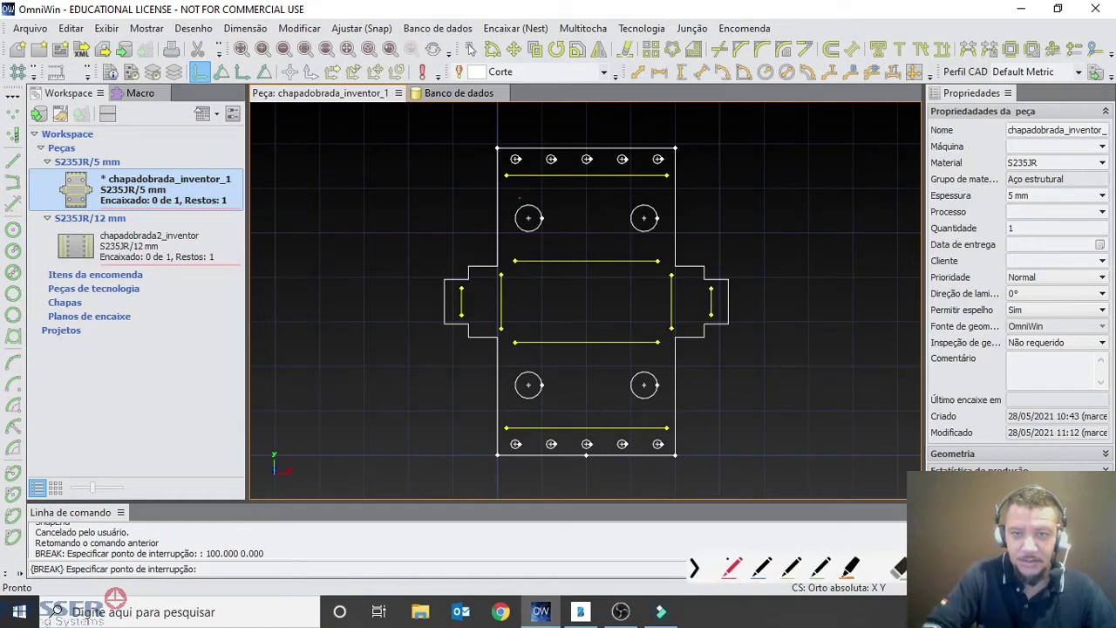
{"action": "left_click_drag", "start_coordinate": [493, 135], "coordinate": [502, 138]}
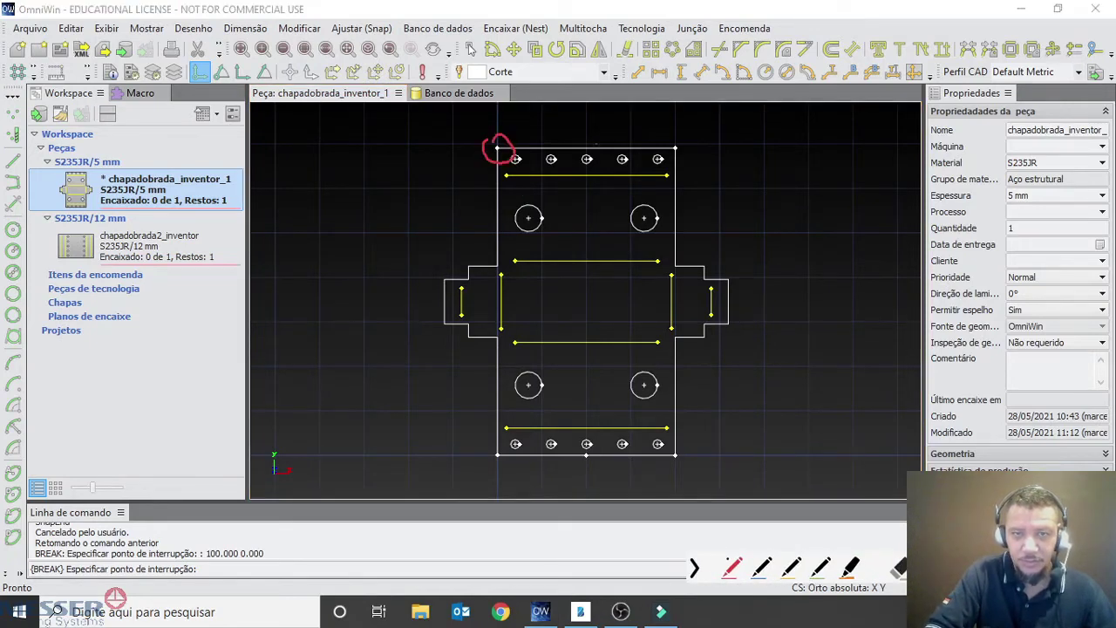
{"action": "left_click_drag", "start_coordinate": [667, 142], "coordinate": [672, 142]}
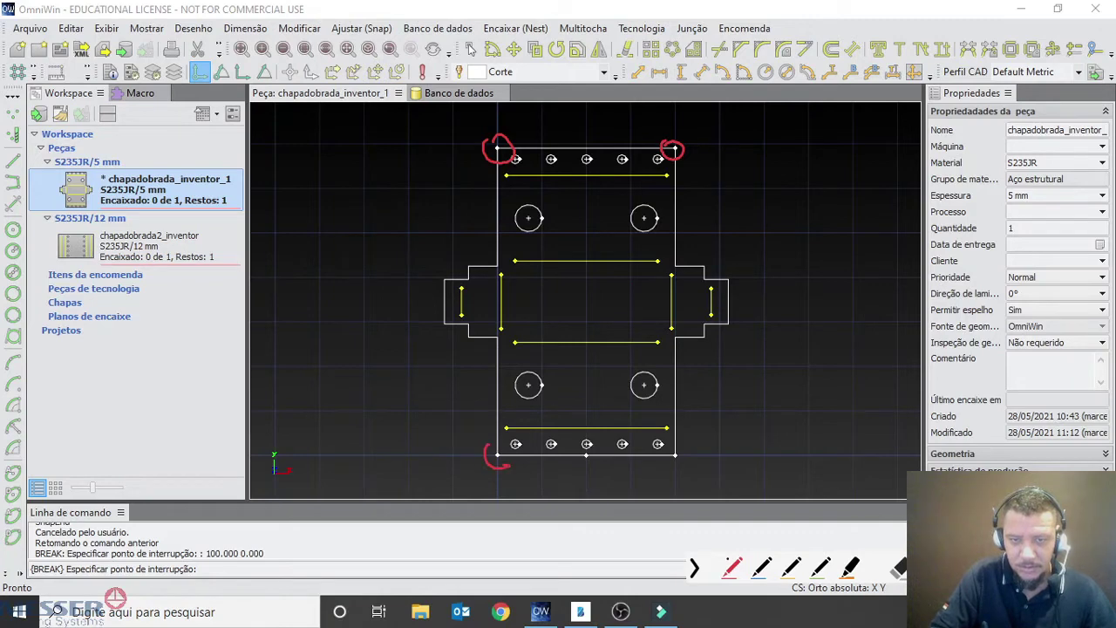
{"action": "left_click_drag", "start_coordinate": [663, 461], "coordinate": [665, 446]}
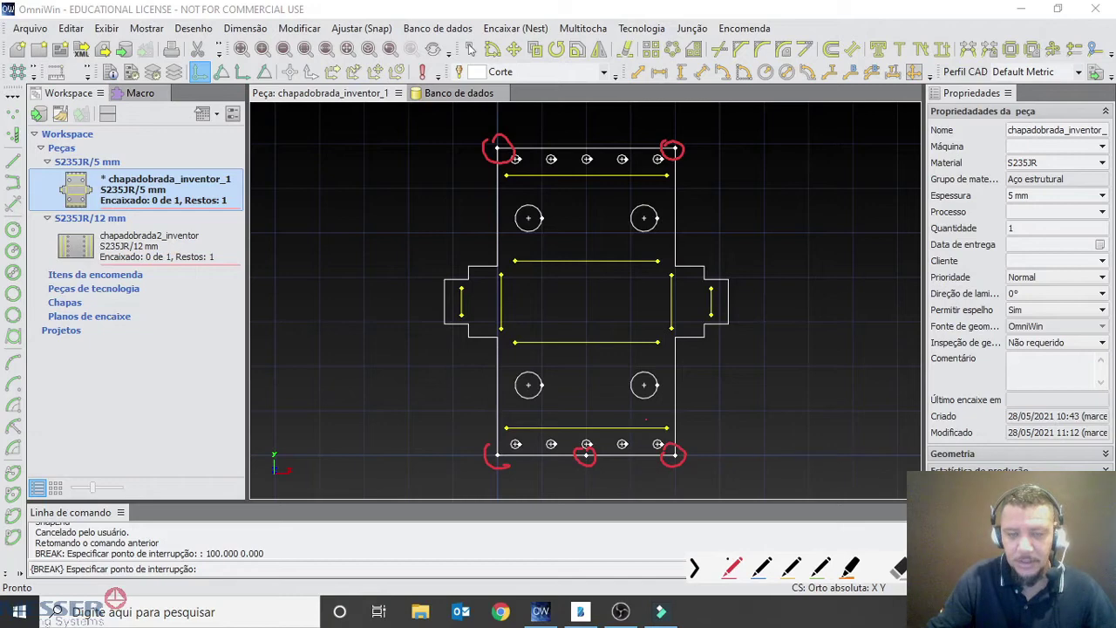
{"action": "left_click_drag", "start_coordinate": [535, 384], "coordinate": [540, 381]}
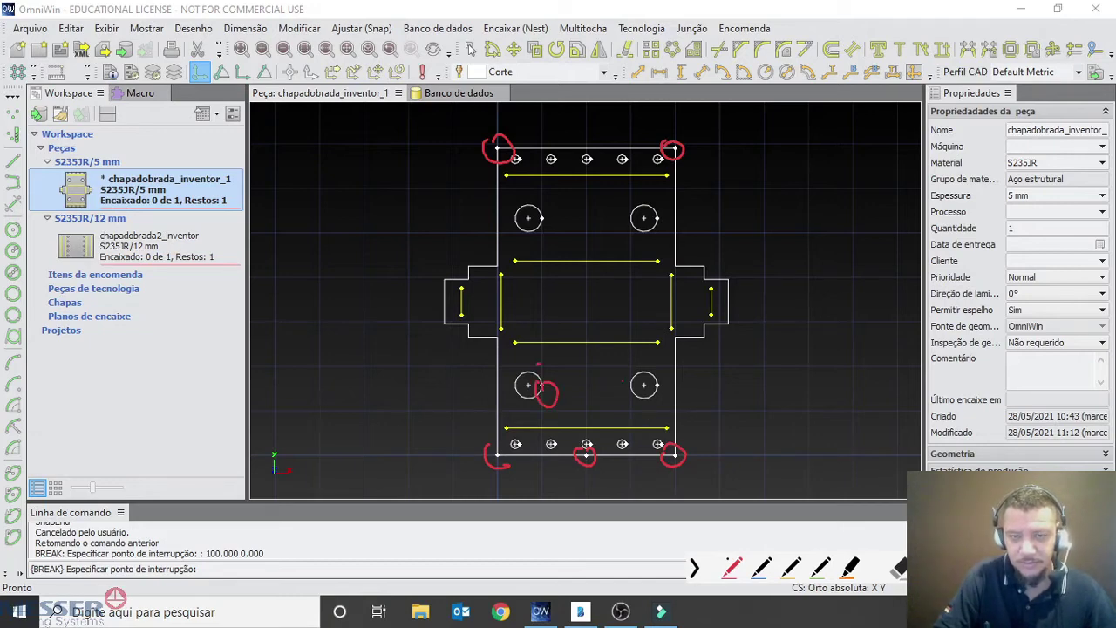
{"action": "left_click_drag", "start_coordinate": [652, 272], "coordinate": [649, 257]}
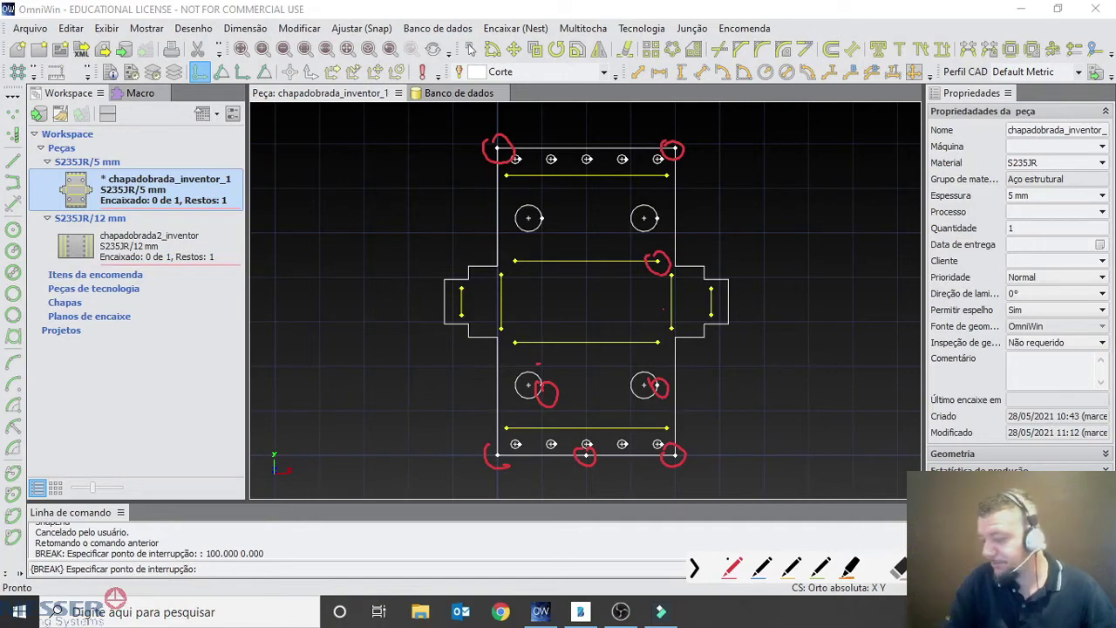
{"action": "left_click", "coordinate": [853, 568]}
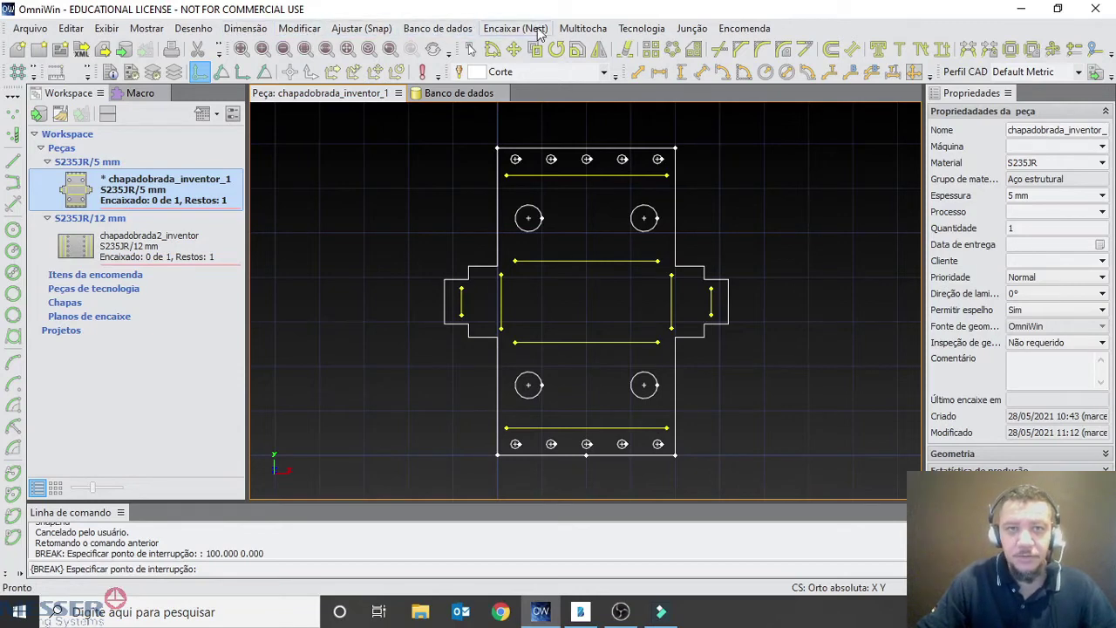
Step: Set the outer contour's start point at the part's lower-right corner (200, 0) with the Start Point command (Ponto inicial)
{"action": "left_click", "coordinate": [580, 31]}
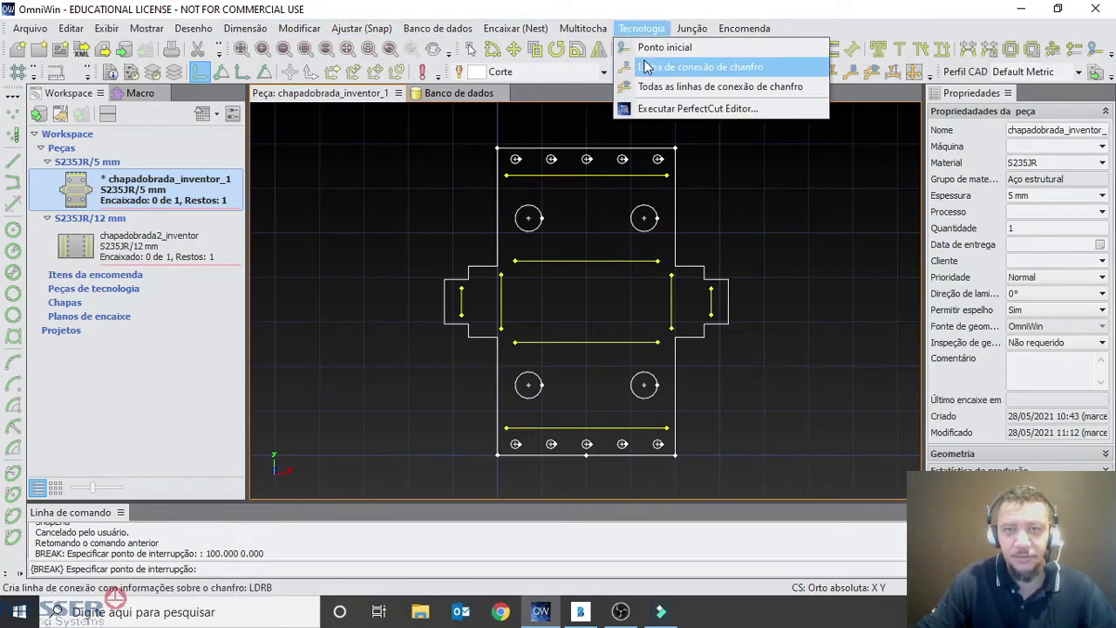
{"action": "left_click", "coordinate": [694, 46]}
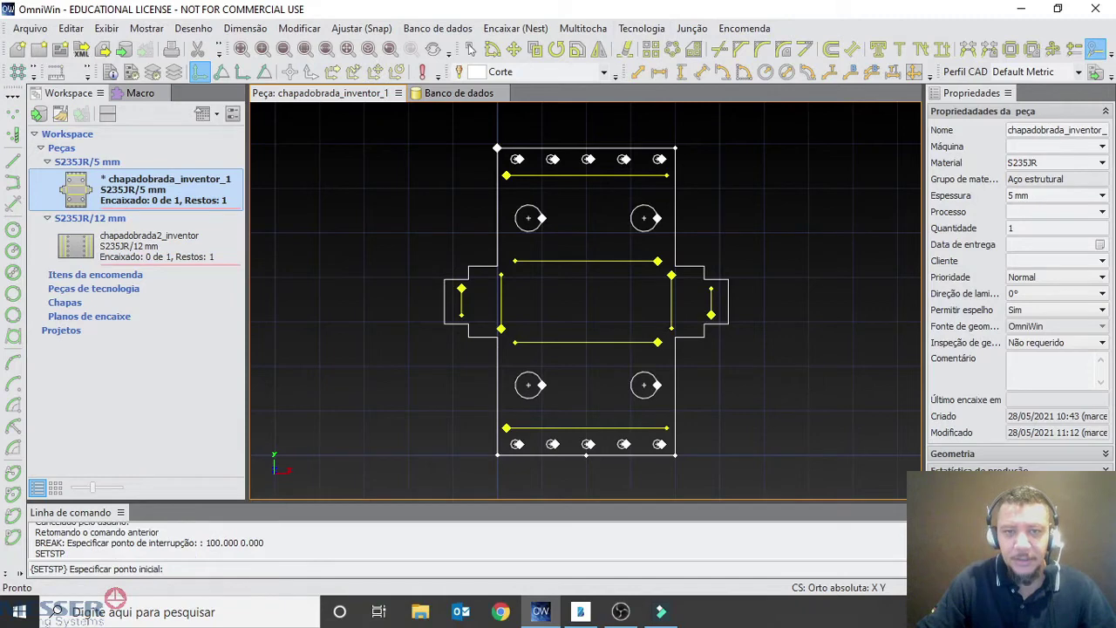
{"action": "key", "text": "ctrl+alt+g"}
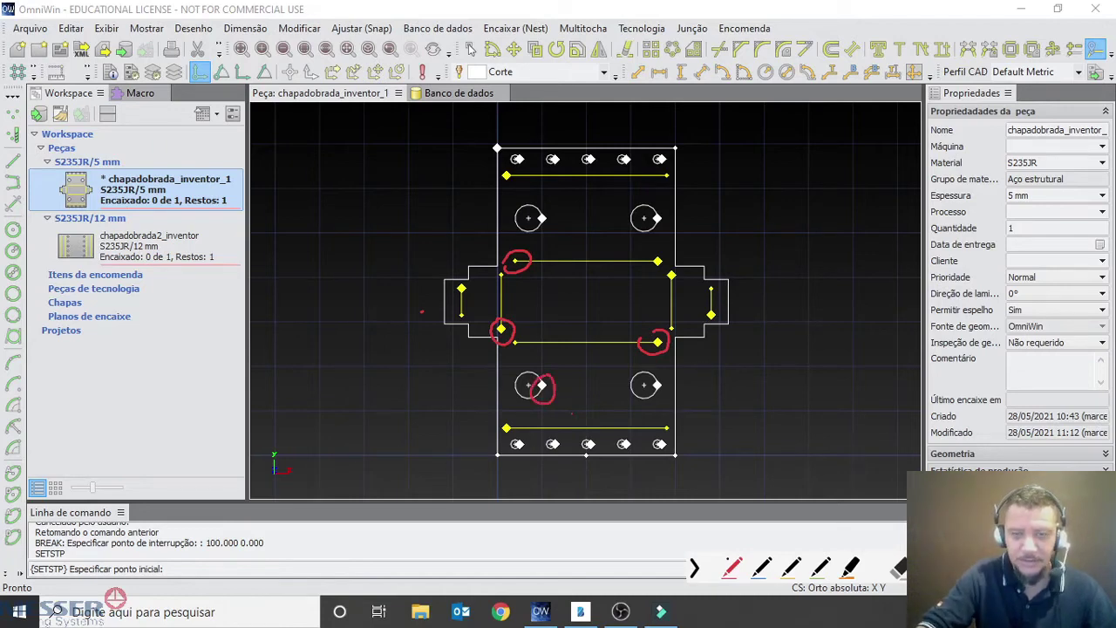
{"action": "key", "text": "Escape"}
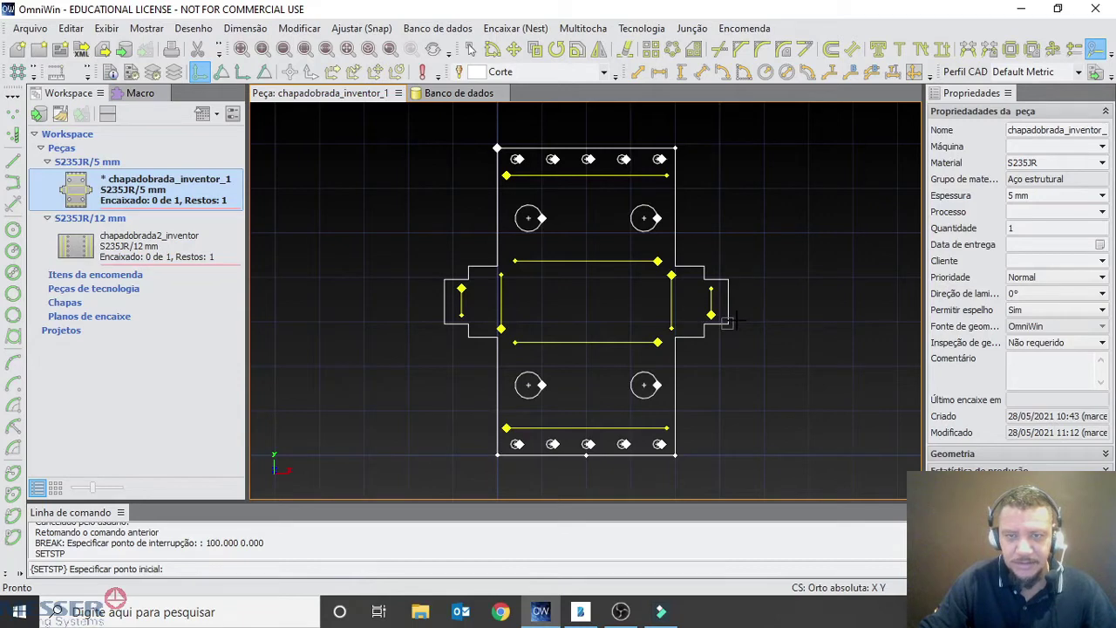
{"action": "left_click", "coordinate": [674, 454]}
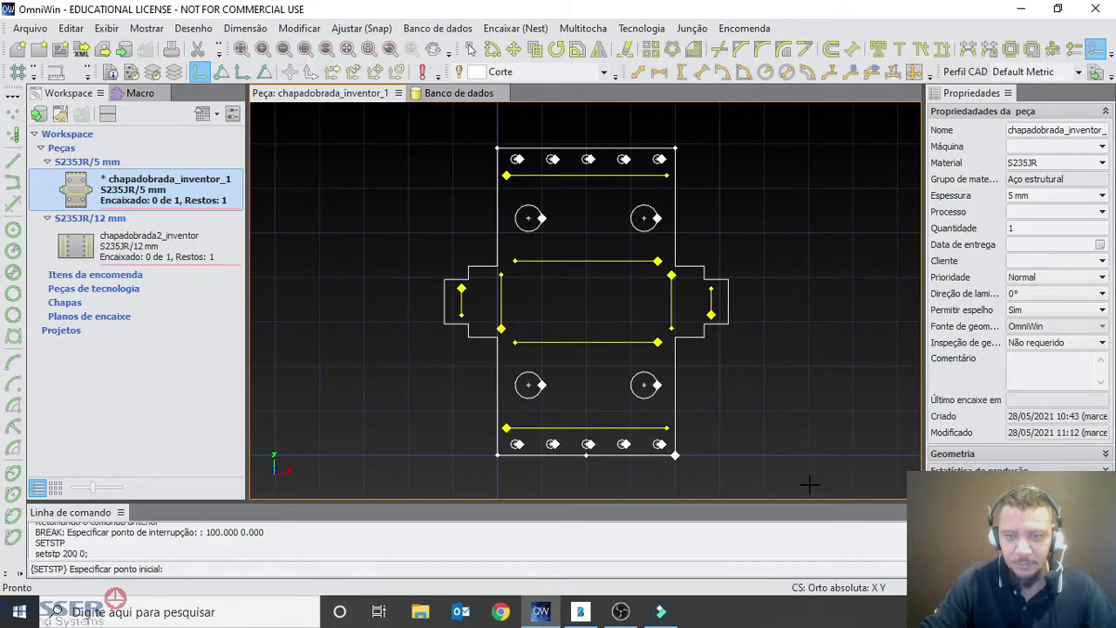
Step: Set start points at the lower ends of the left-tab and right inner vertical marking lines and the left ends of the two middle horizontal ones
{"action": "left_click", "coordinate": [461, 315]}
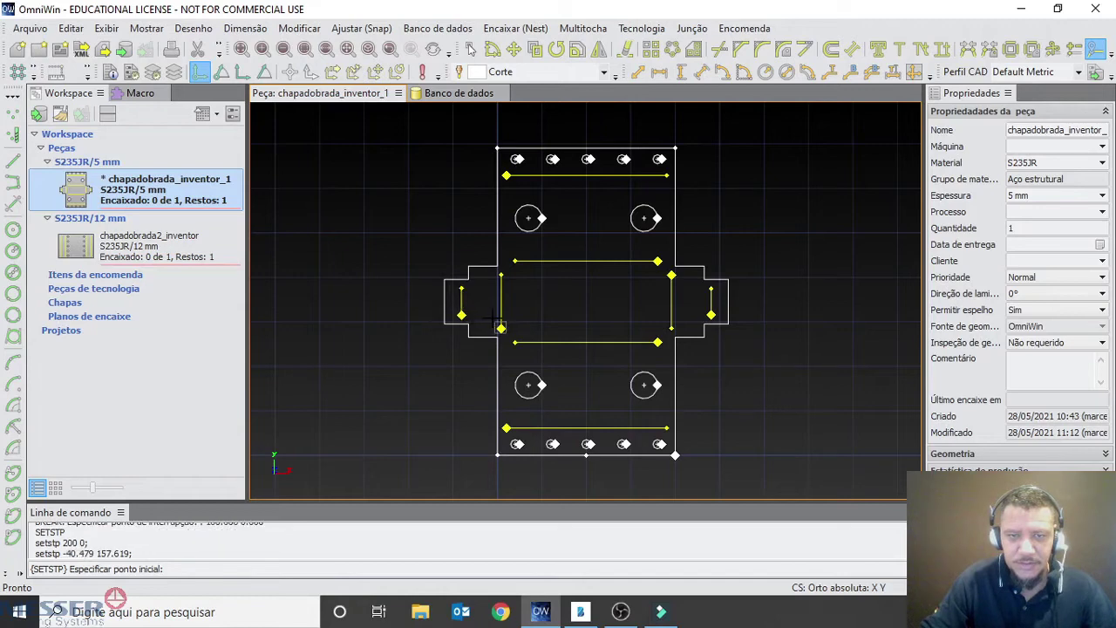
{"action": "left_click", "coordinate": [672, 328]}
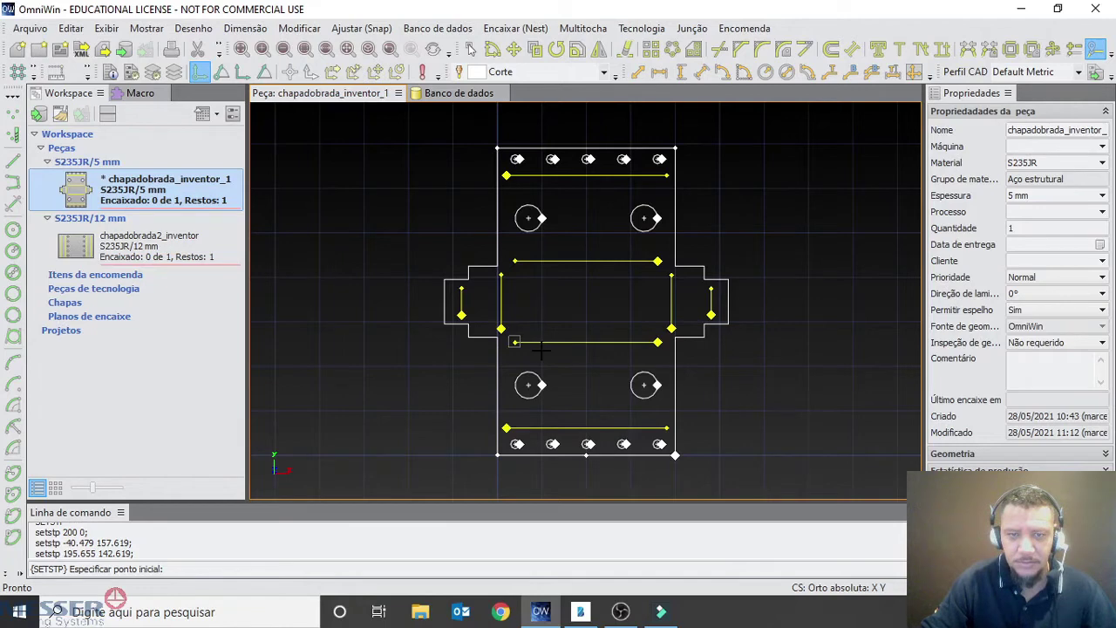
{"action": "left_click", "coordinate": [515, 342]}
{"action": "left_click", "coordinate": [515, 261]}
Step: Move the outer contour's start point to the part's upper-left corner and back to its lower-right corner
{"action": "left_click", "coordinate": [497, 148]}
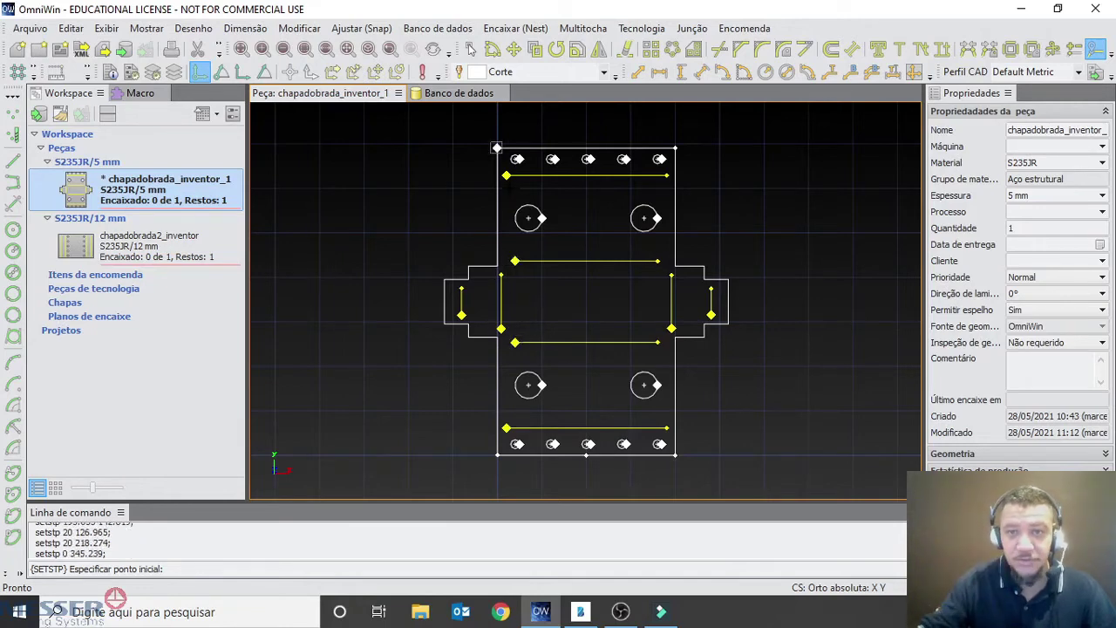
{"action": "left_click", "coordinate": [675, 455]}
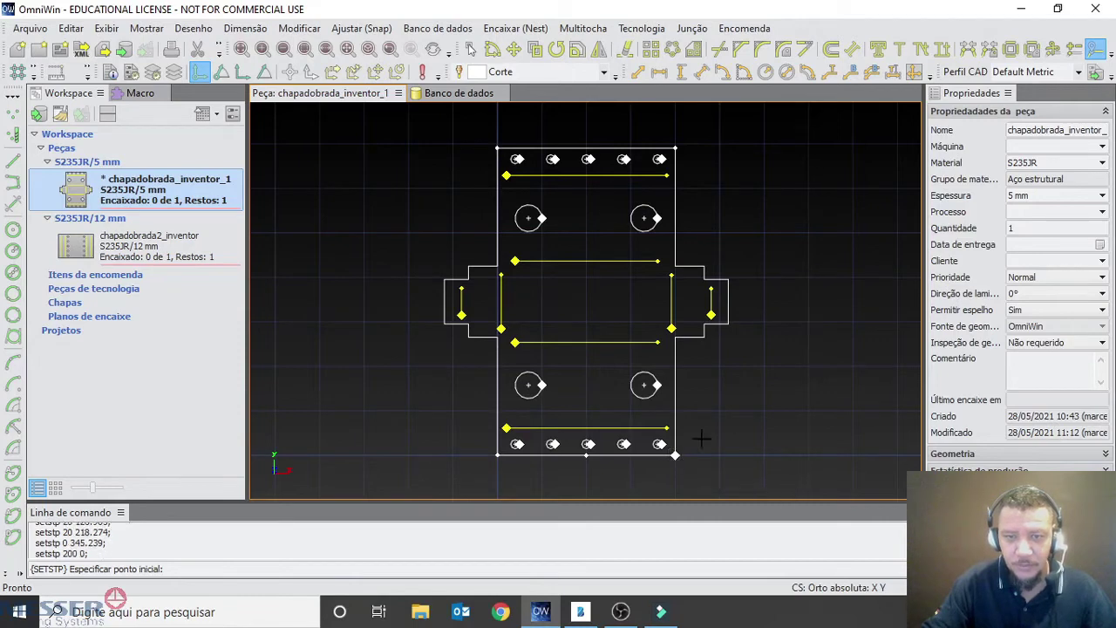
Step: Set start points atop the lower-right large hole and first two bottom-row small holes, and on the left of the lower-left large hole
{"action": "scroll", "coordinate": [635, 478], "scroll_direction": "up", "scroll_amount": 3}
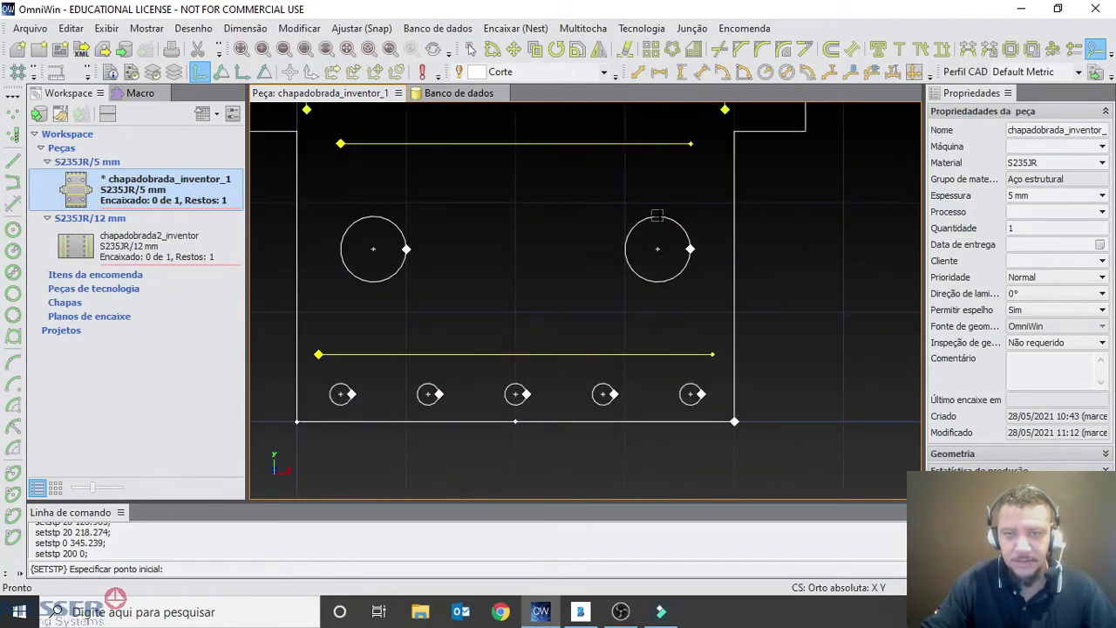
{"action": "left_click", "coordinate": [657, 216]}
{"action": "left_click", "coordinate": [340, 249]}
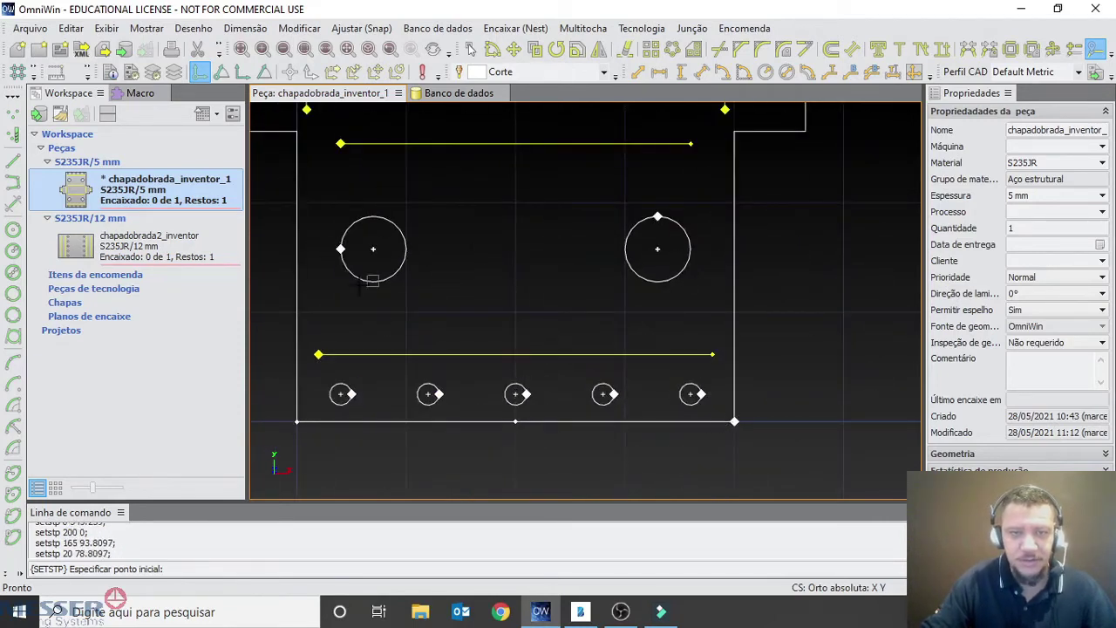
{"action": "left_click", "coordinate": [341, 377]}
{"action": "left_click", "coordinate": [425, 378]}
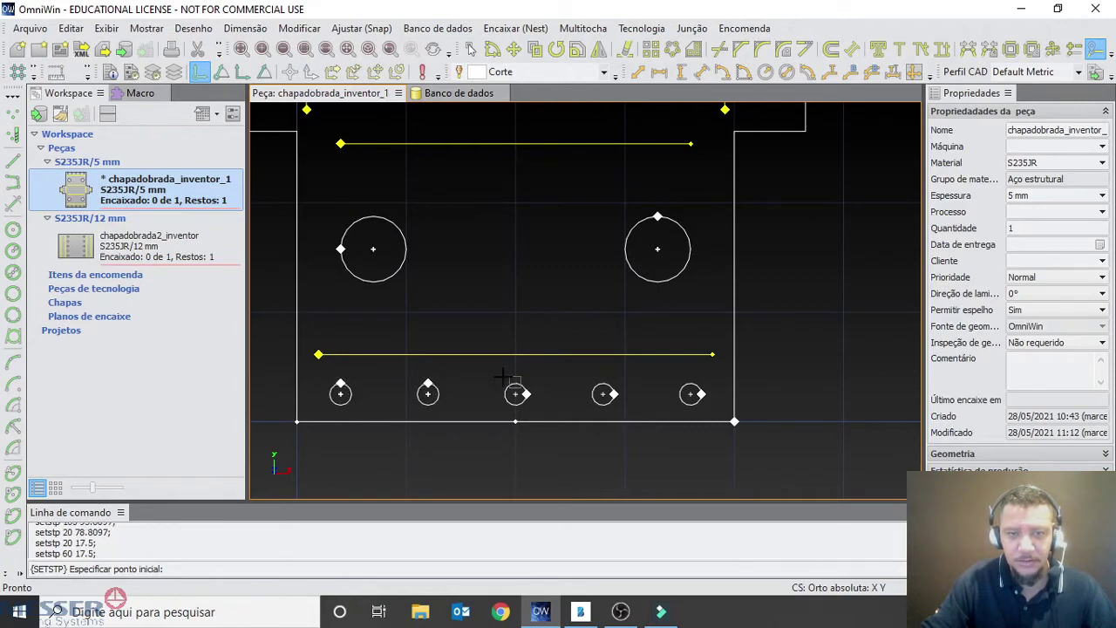
Step: Save the modified part chapadobrada_inventor_1
{"action": "scroll", "coordinate": [863, 349], "scroll_direction": "down", "scroll_amount": 2}
{"action": "scroll", "coordinate": [824, 377], "scroll_direction": "down", "scroll_amount": 3}
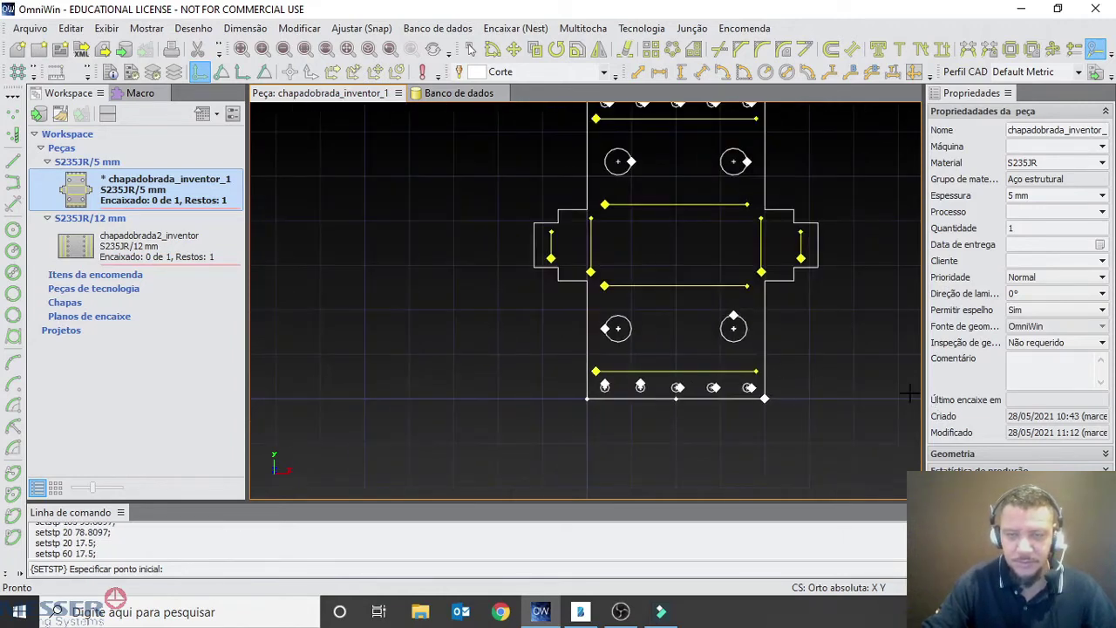
{"action": "scroll", "coordinate": [628, 326], "scroll_direction": "down", "scroll_amount": 1}
{"action": "middle_click_drag", "start_coordinate": [627, 326], "coordinate": [495, 345]}
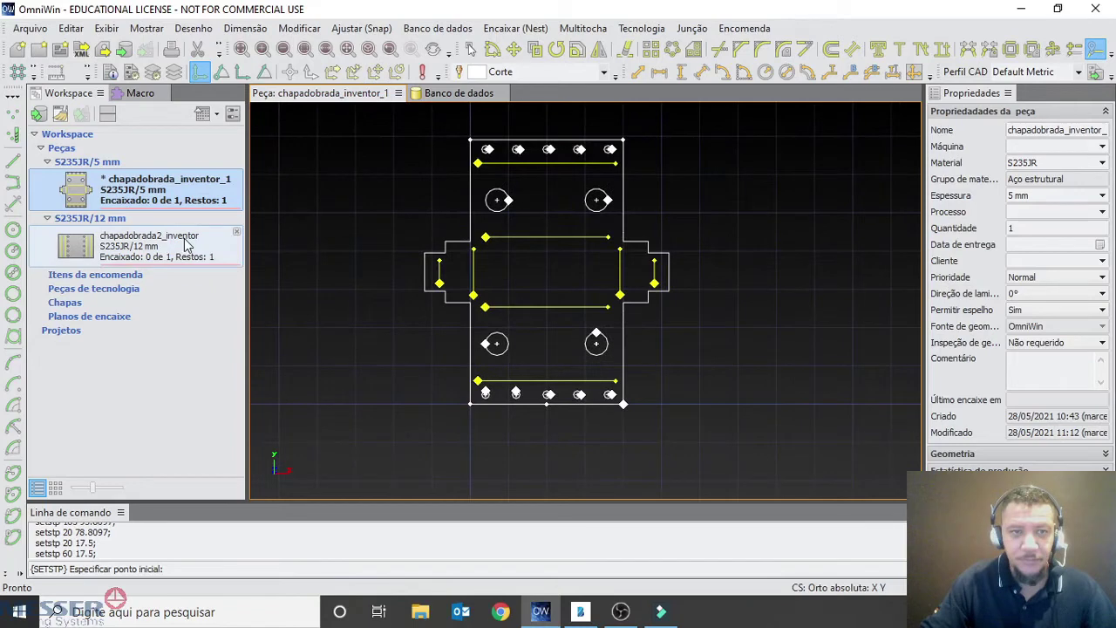
{"action": "right_click", "coordinate": [161, 206]}
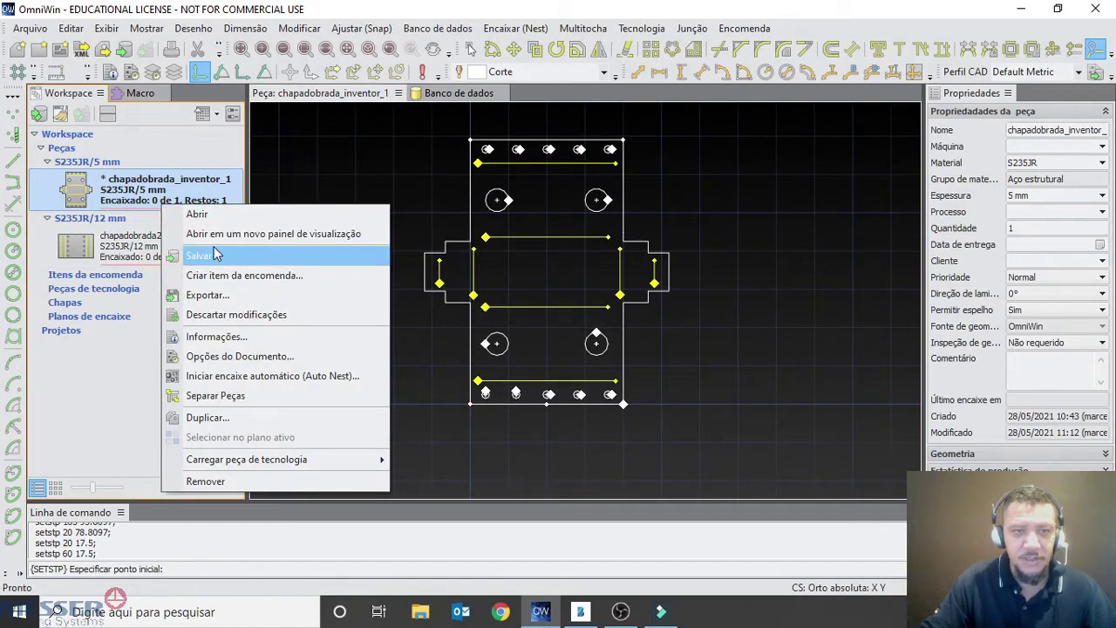
{"action": "left_click", "coordinate": [214, 251]}
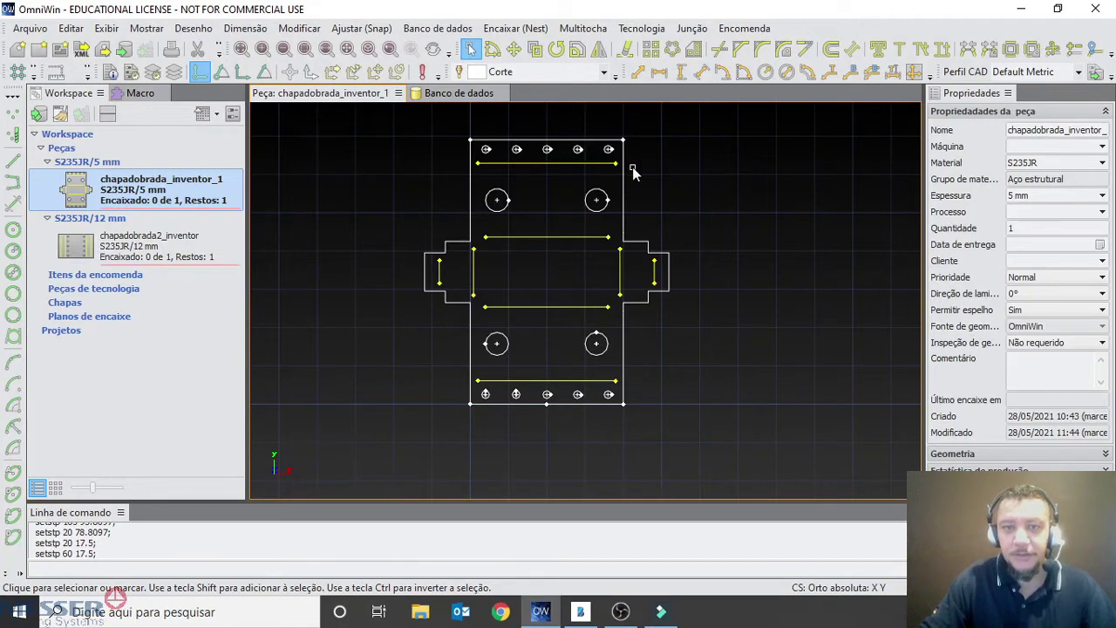
Step: Inspect the outer outline's separate sections by selecting the right side, both bottom edge halves, the left side and the top edge
{"action": "middle_click_drag", "start_coordinate": [672, 276], "coordinate": [686, 323]}
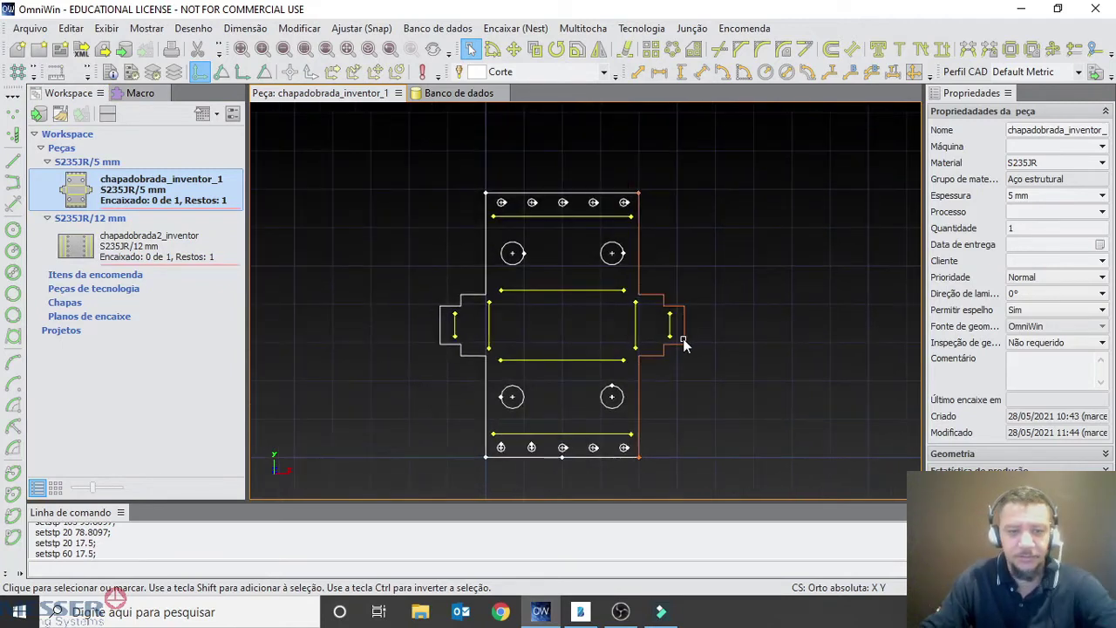
{"action": "left_click", "coordinate": [686, 324]}
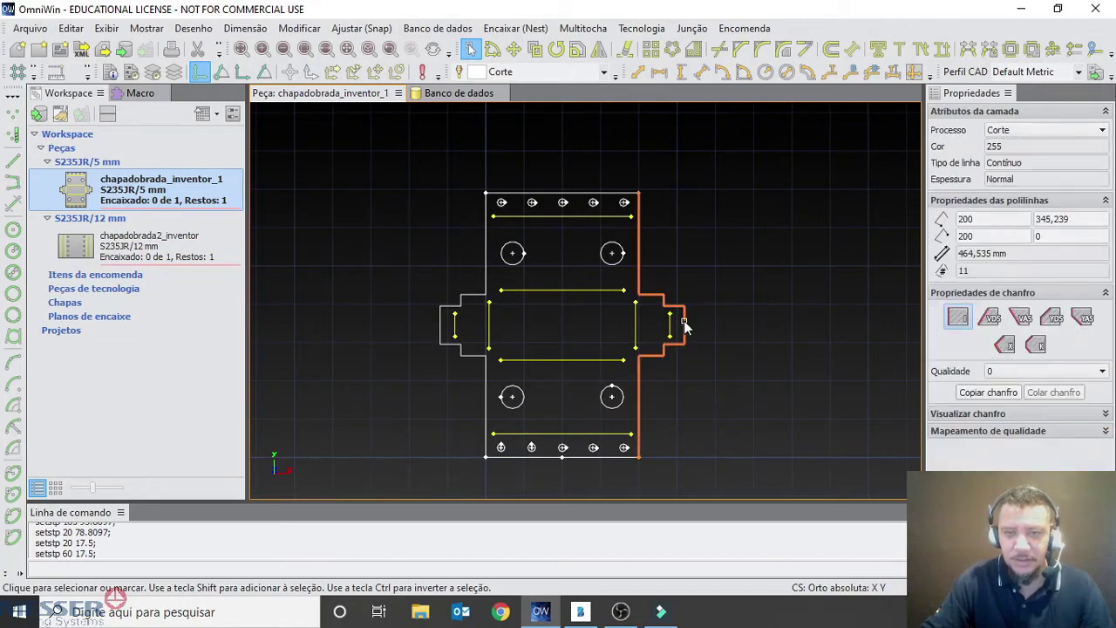
{"action": "left_click", "coordinate": [593, 464]}
{"action": "left_click", "coordinate": [585, 457]}
{"action": "left_click", "coordinate": [533, 457]}
{"action": "left_click", "coordinate": [487, 403]}
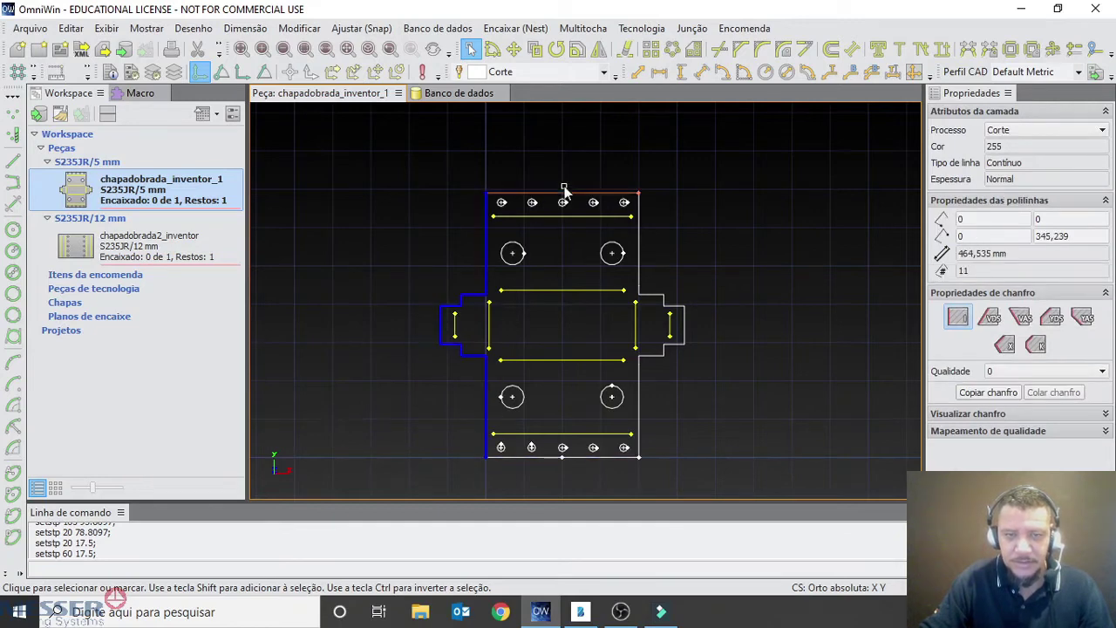
{"action": "left_click", "coordinate": [576, 197]}
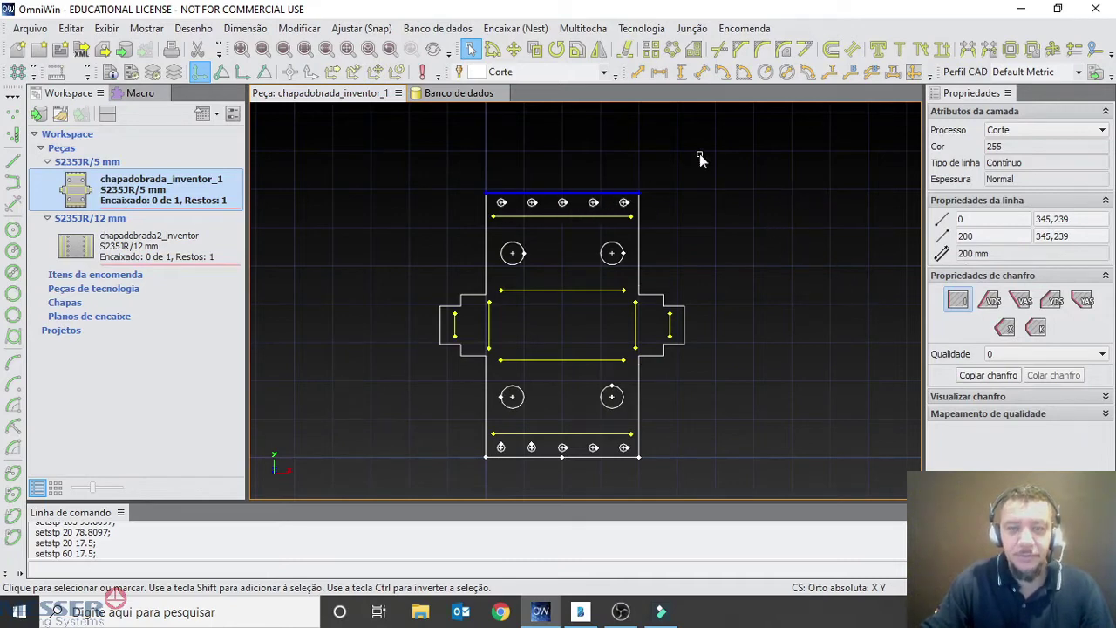
Step: Apply a VDS bevel to the outline's top edge and expand the bevel preview
{"action": "left_click", "coordinate": [681, 208]}
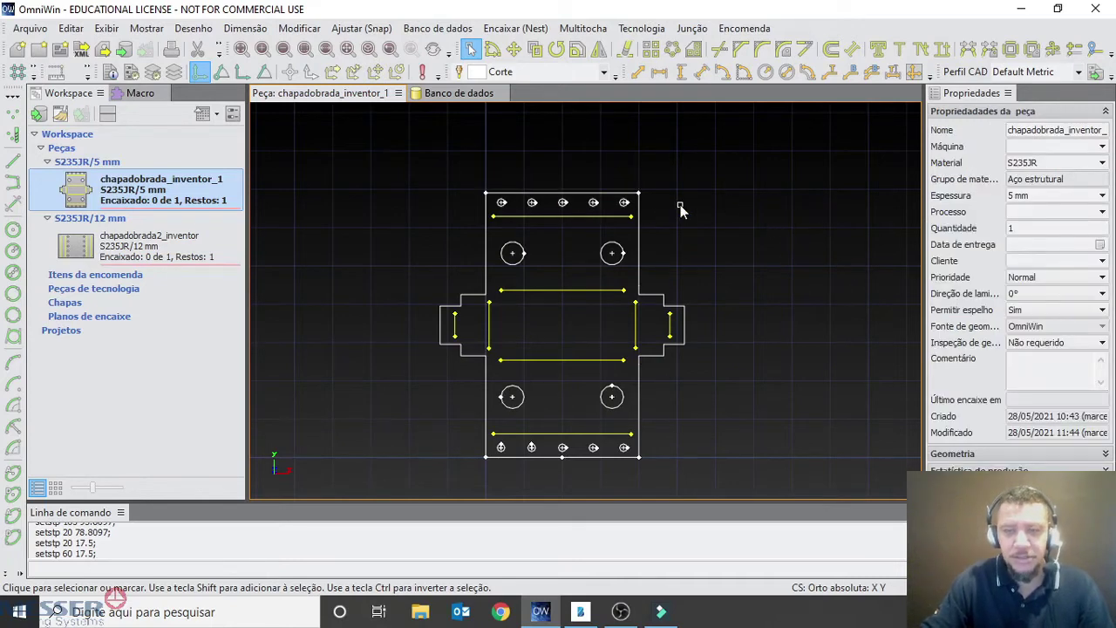
{"action": "scroll", "coordinate": [706, 404], "scroll_direction": "up", "scroll_amount": 3}
{"action": "middle_click_drag", "start_coordinate": [687, 360], "coordinate": [718, 376]}
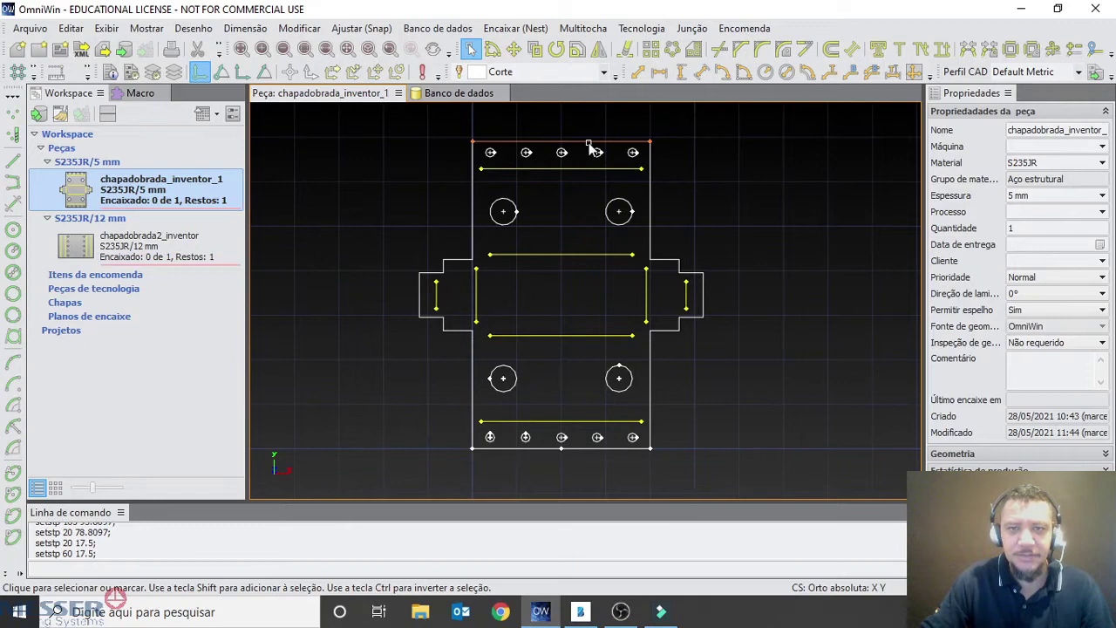
{"action": "left_click", "coordinate": [590, 143]}
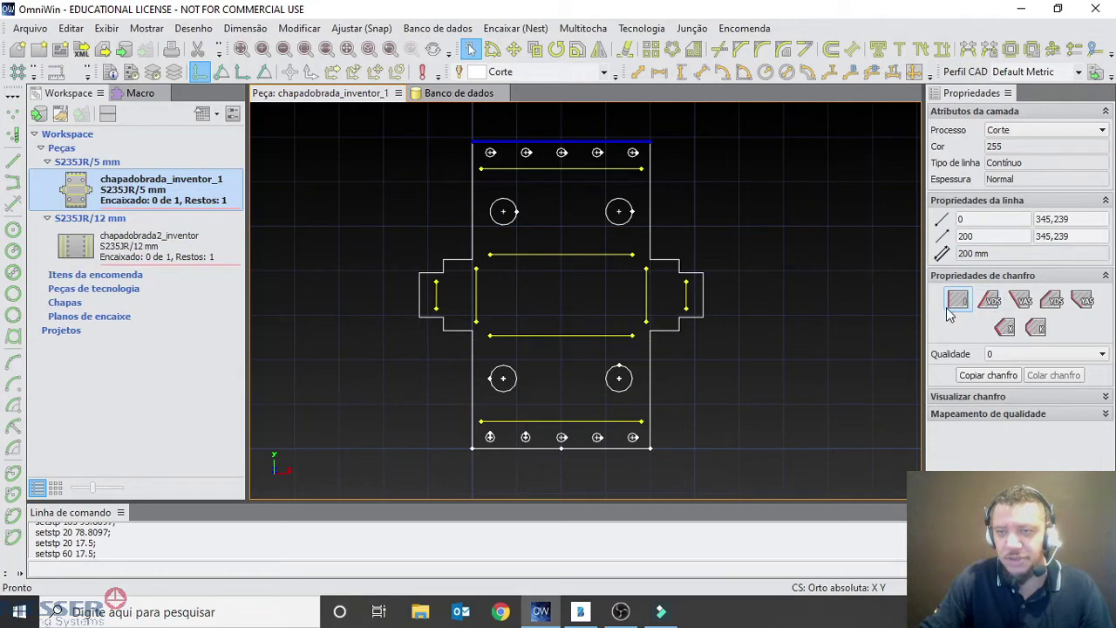
{"action": "left_click", "coordinate": [992, 301]}
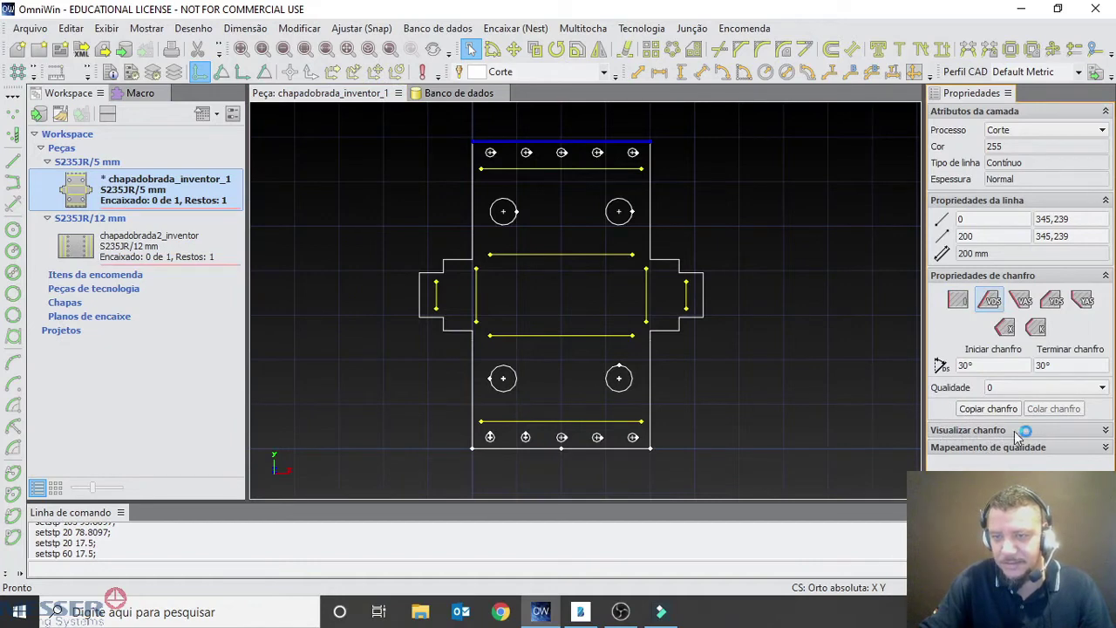
{"action": "left_click", "coordinate": [1105, 432]}
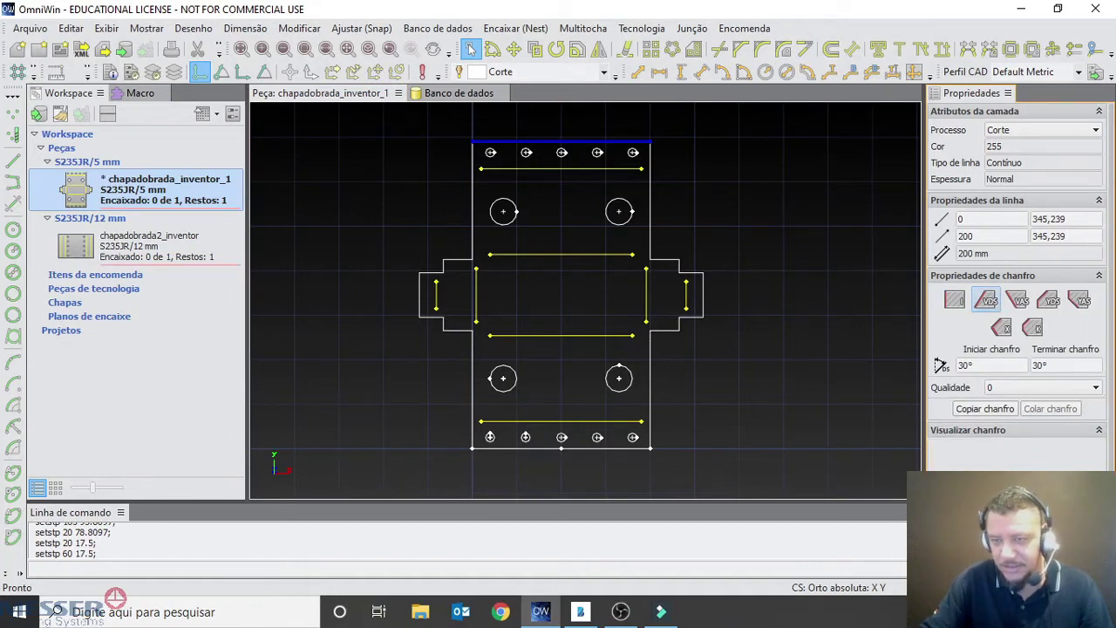
Step: Set the top edge's start and end bevel angles to 45°
{"action": "scroll", "coordinate": [1020, 270], "scroll_direction": "down", "scroll_amount": 1}
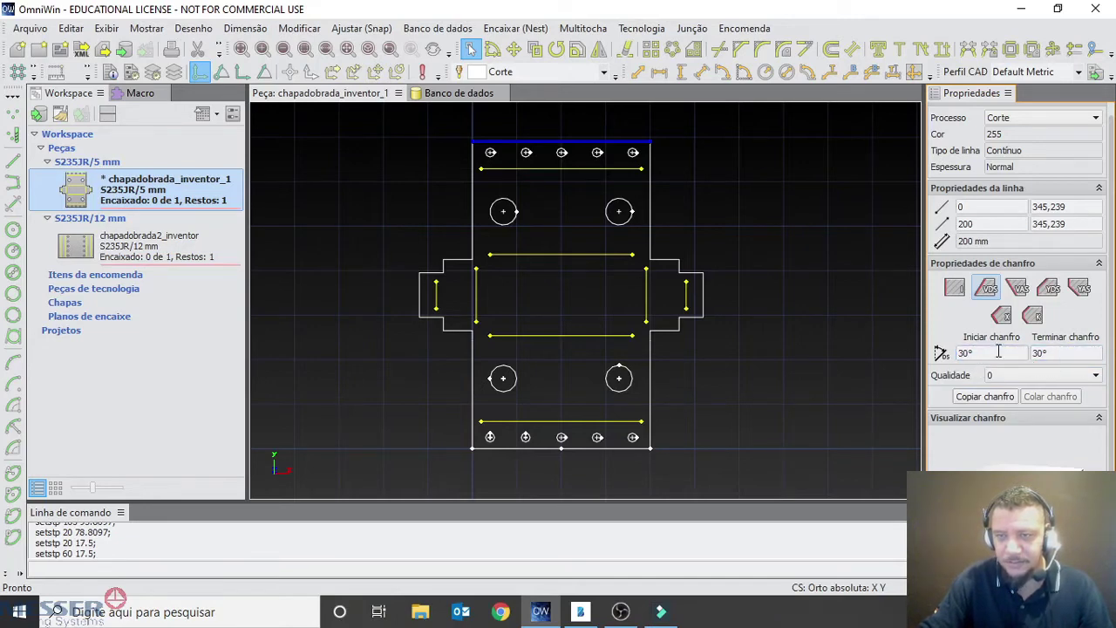
{"action": "left_click", "coordinate": [1003, 353]}
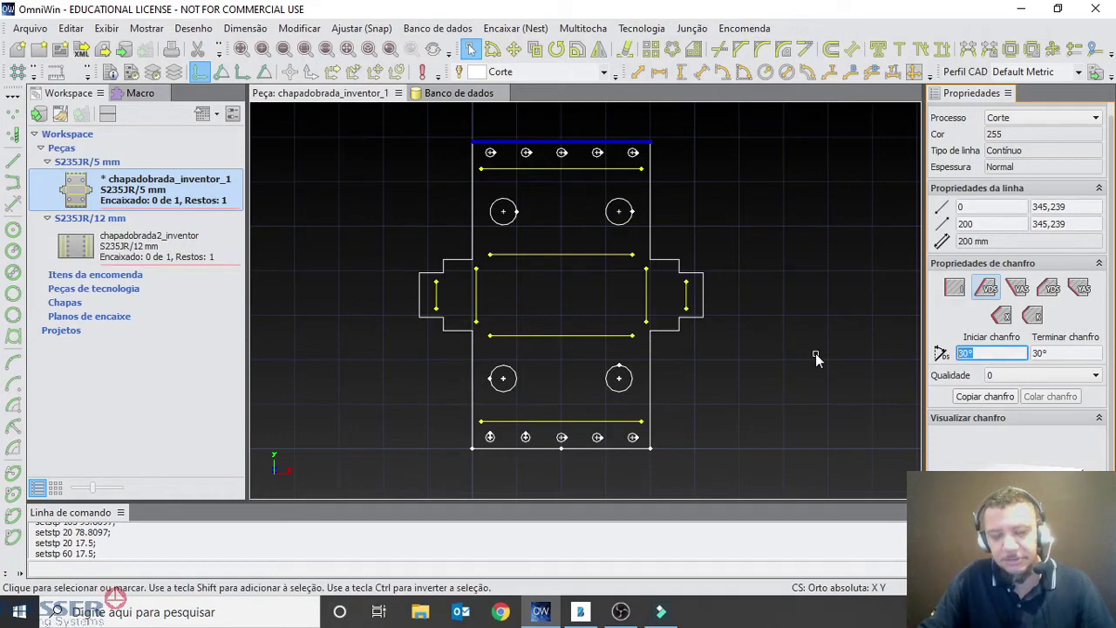
{"action": "type", "text": "45"}
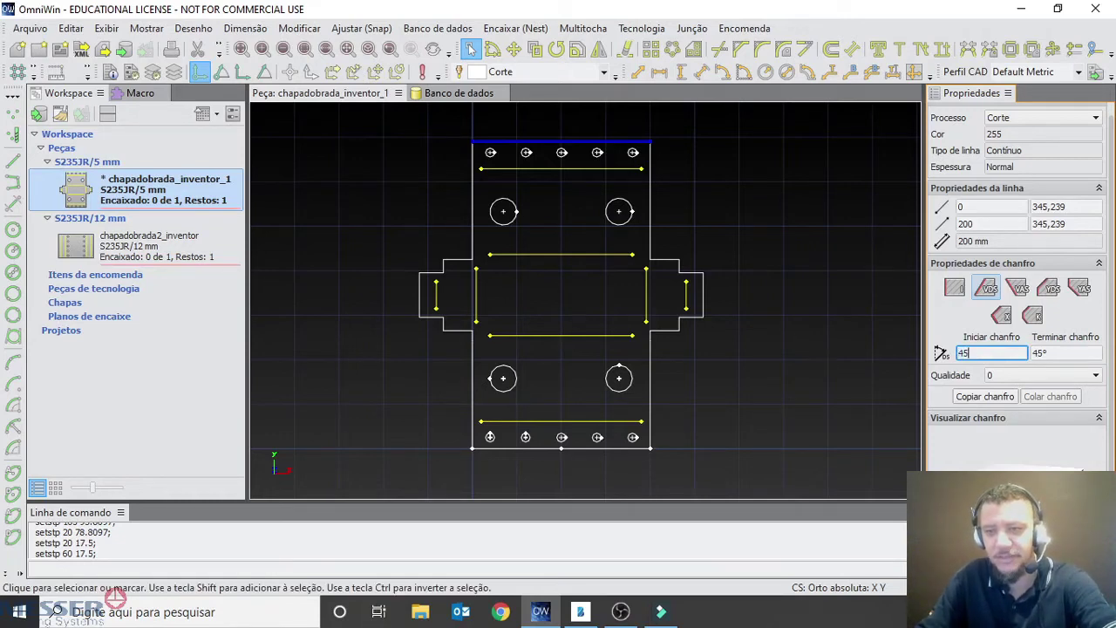
{"action": "left_click", "coordinate": [1049, 354]}
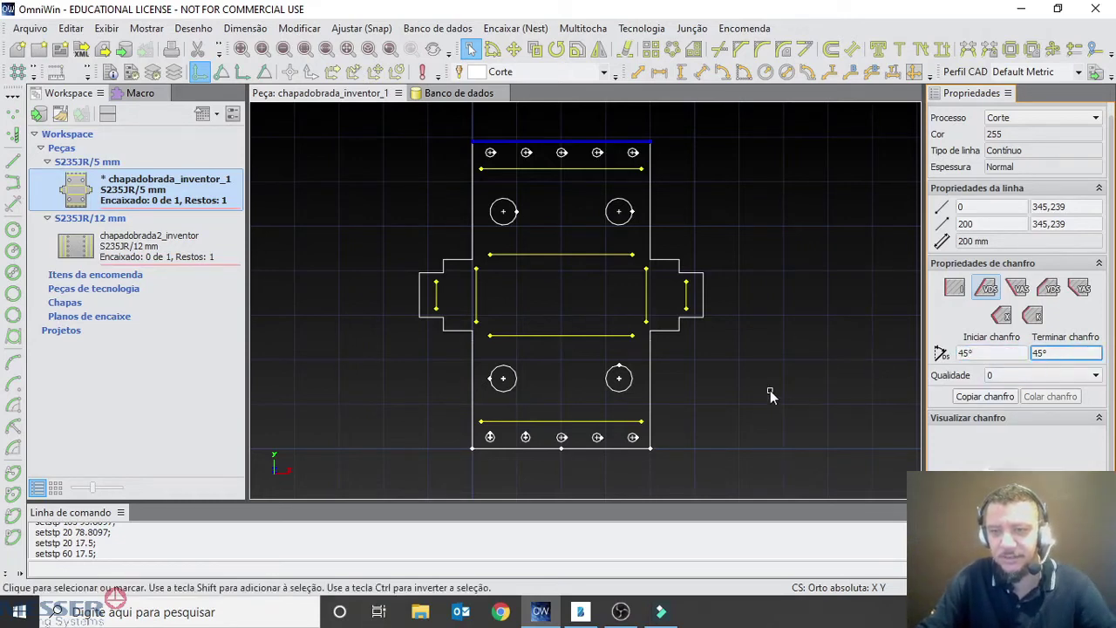
{"action": "left_click", "coordinate": [761, 246]}
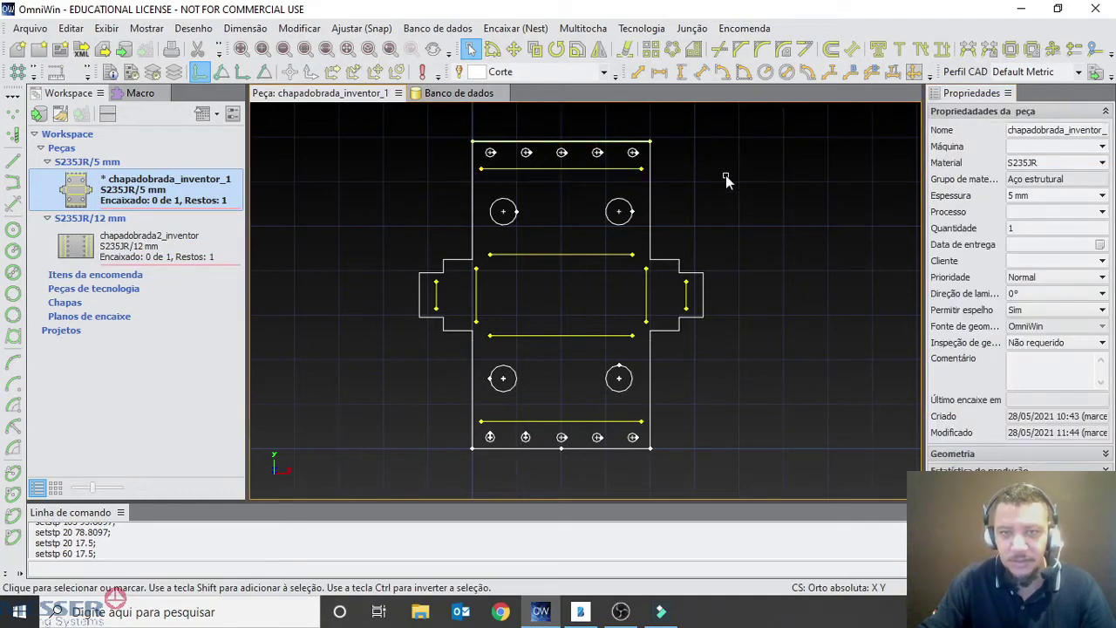
Step: Apply a YDS bevel to the bottom edge's right half with 20° start and end angles and a 2.5 mm height
{"action": "scroll", "coordinate": [642, 129], "scroll_direction": "up", "scroll_amount": 3}
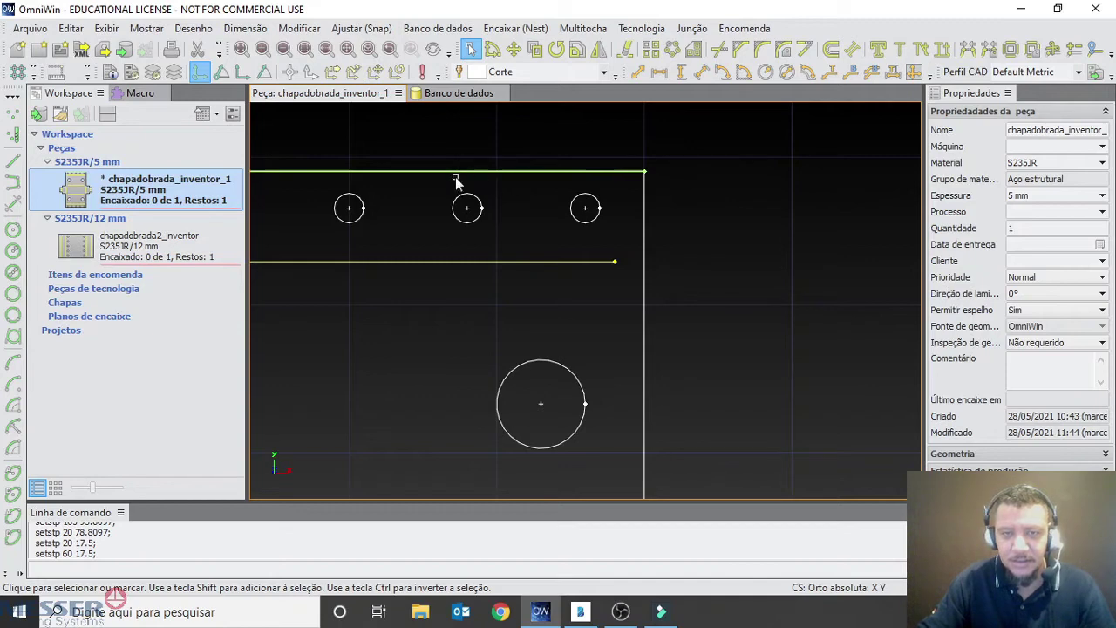
{"action": "scroll", "coordinate": [746, 314], "scroll_direction": "down", "scroll_amount": 2}
{"action": "scroll", "coordinate": [741, 305], "scroll_direction": "down", "scroll_amount": 3}
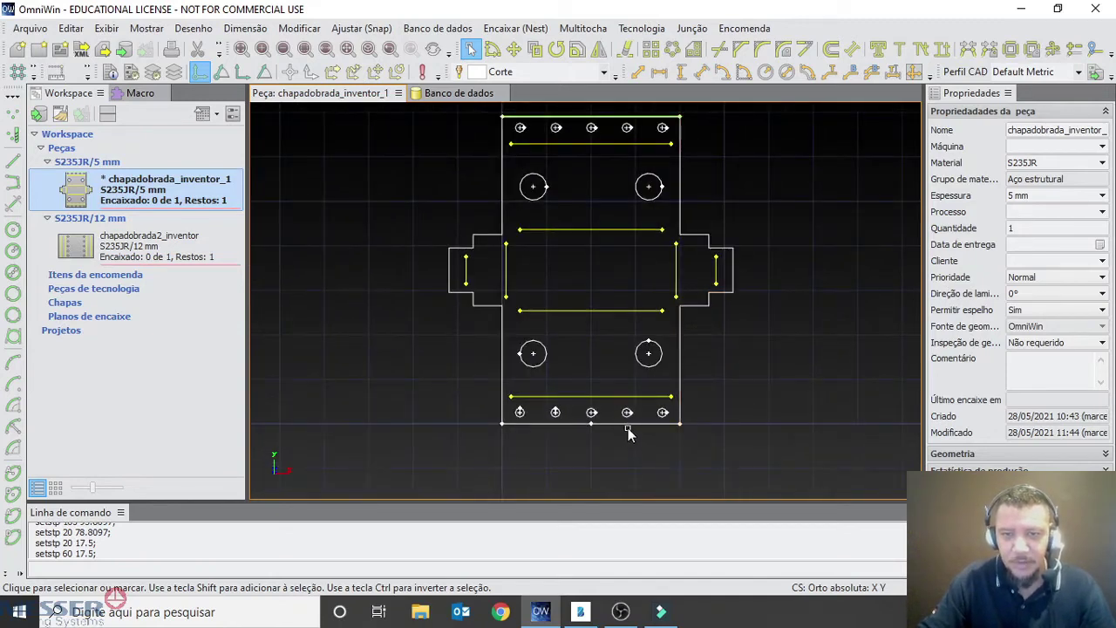
{"action": "left_click", "coordinate": [628, 432]}
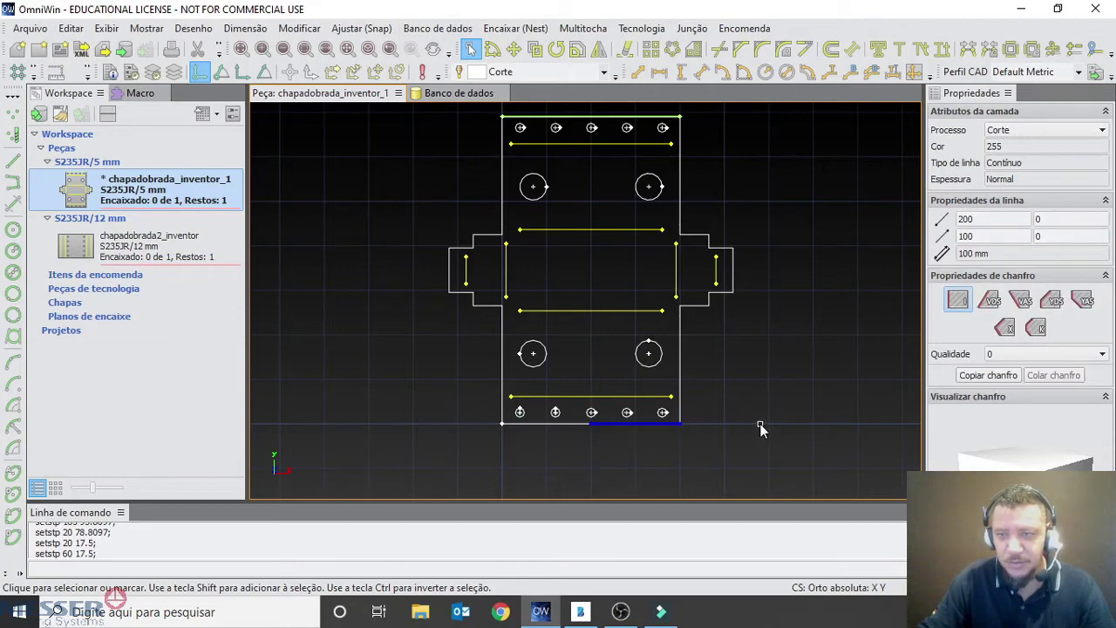
{"action": "left_click", "coordinate": [1052, 301]}
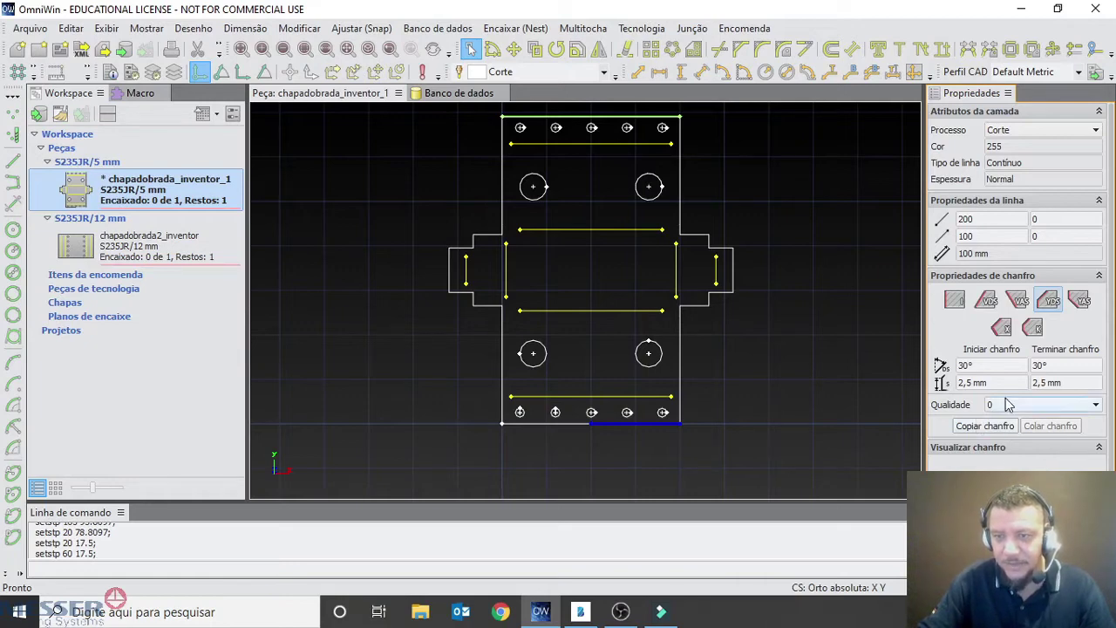
{"action": "double_click", "coordinate": [986, 365]}
{"action": "type", "text": "20"}
{"action": "key", "text": "Tab"}
{"action": "double_click", "coordinate": [1002, 384]}
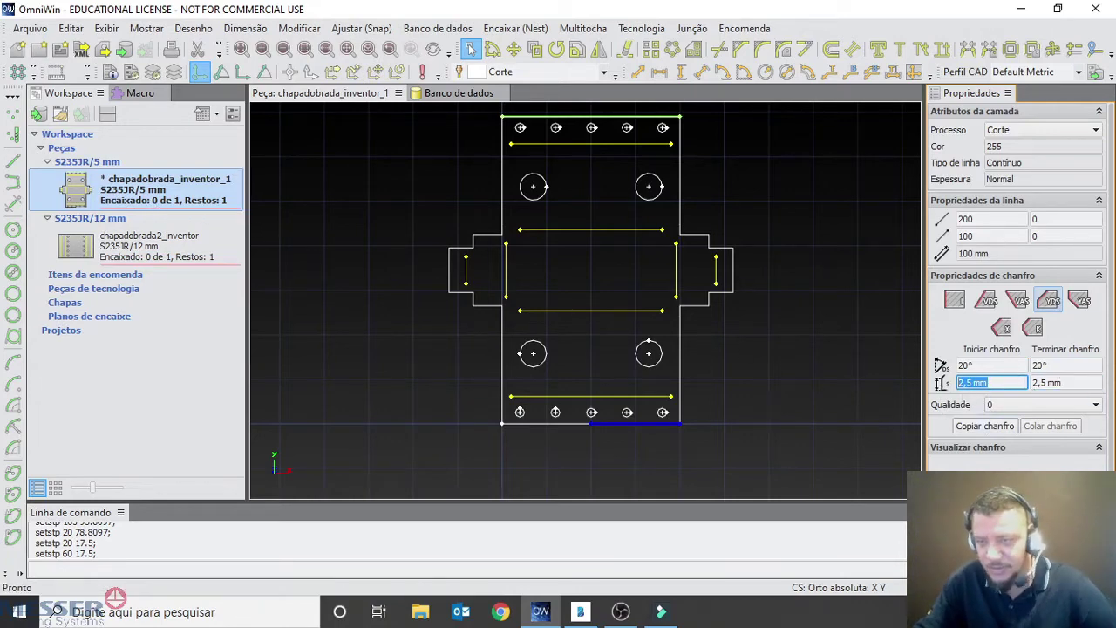
{"action": "key", "text": "Return"}
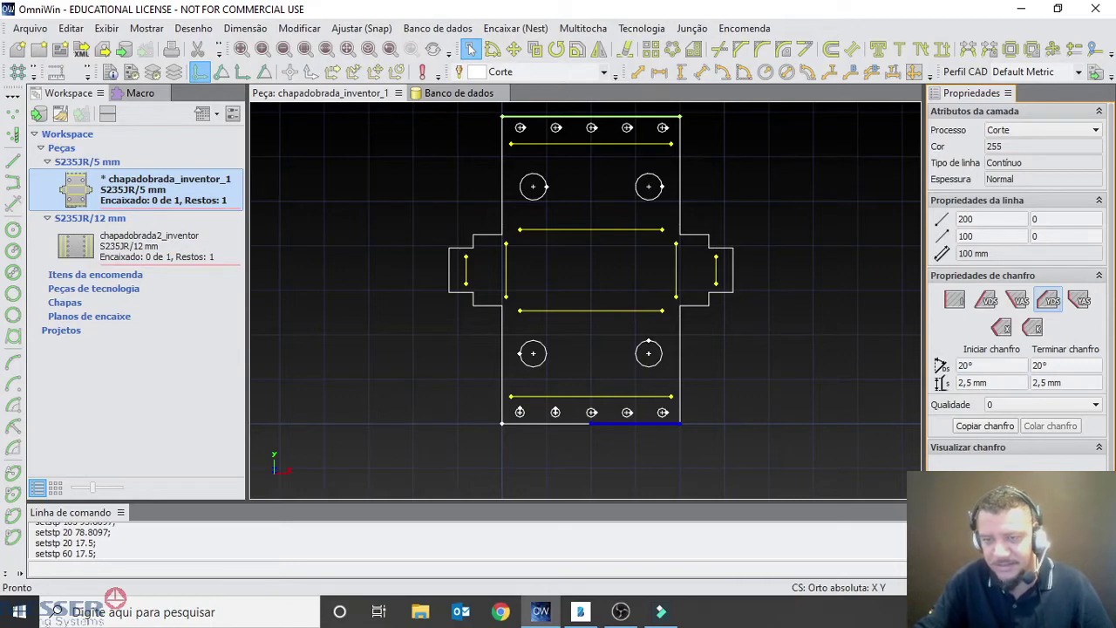
{"action": "left_click", "coordinate": [732, 420]}
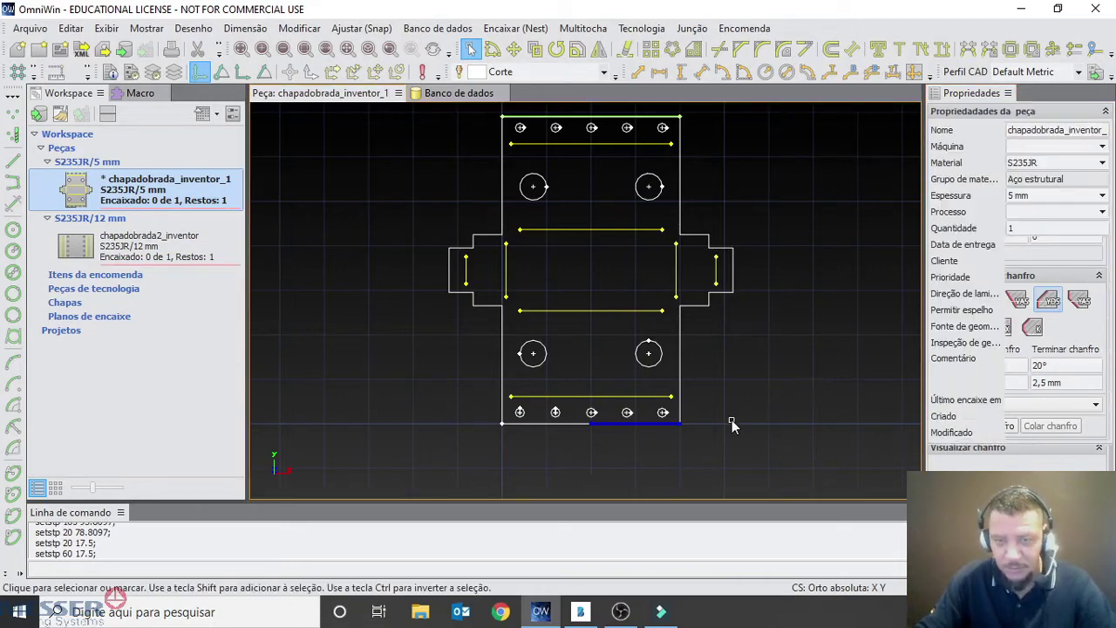
Step: Apply an X bevel to the outline's left side with a 30° DS angle, leaving the bottom edge's left half unbevelled
{"action": "left_click", "coordinate": [558, 424]}
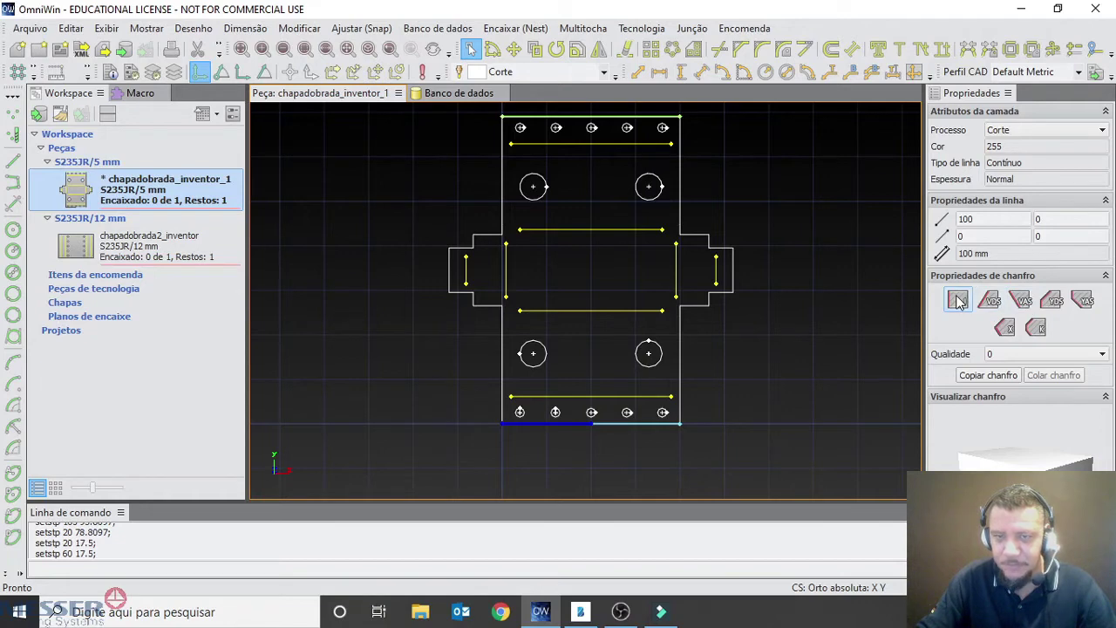
{"action": "left_click", "coordinate": [886, 365]}
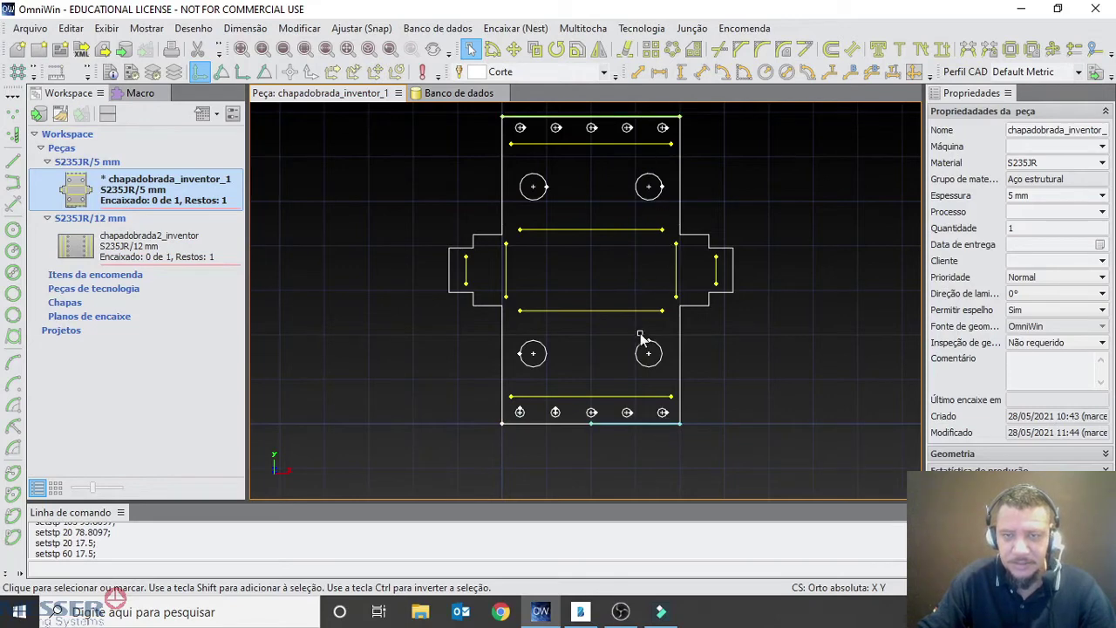
{"action": "left_click", "coordinate": [625, 426]}
{"action": "left_click", "coordinate": [562, 428]}
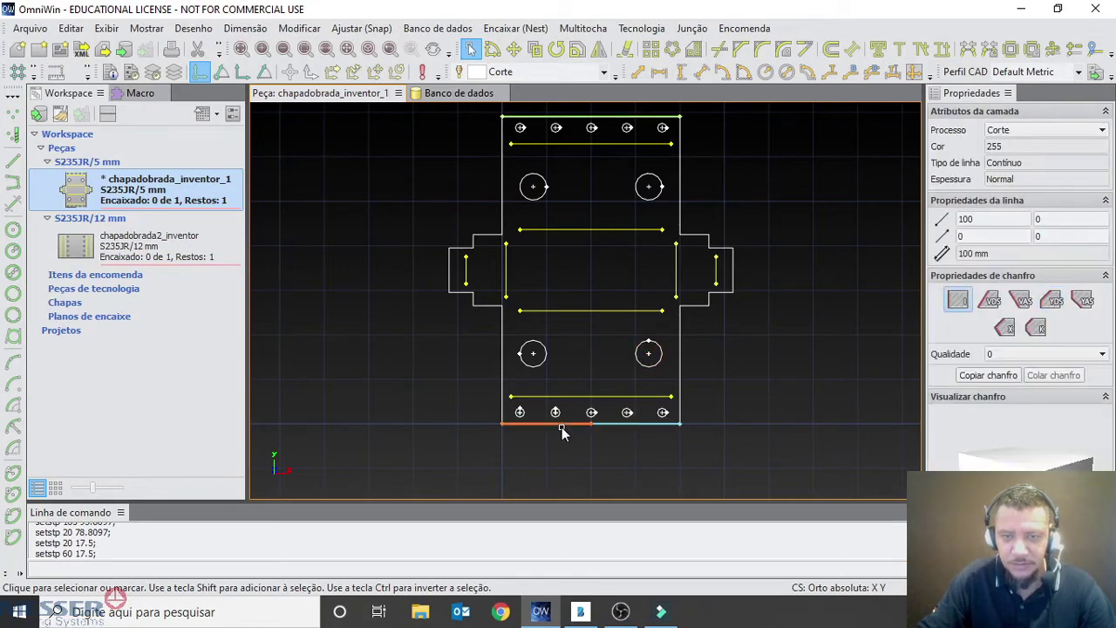
{"action": "left_click", "coordinate": [503, 346]}
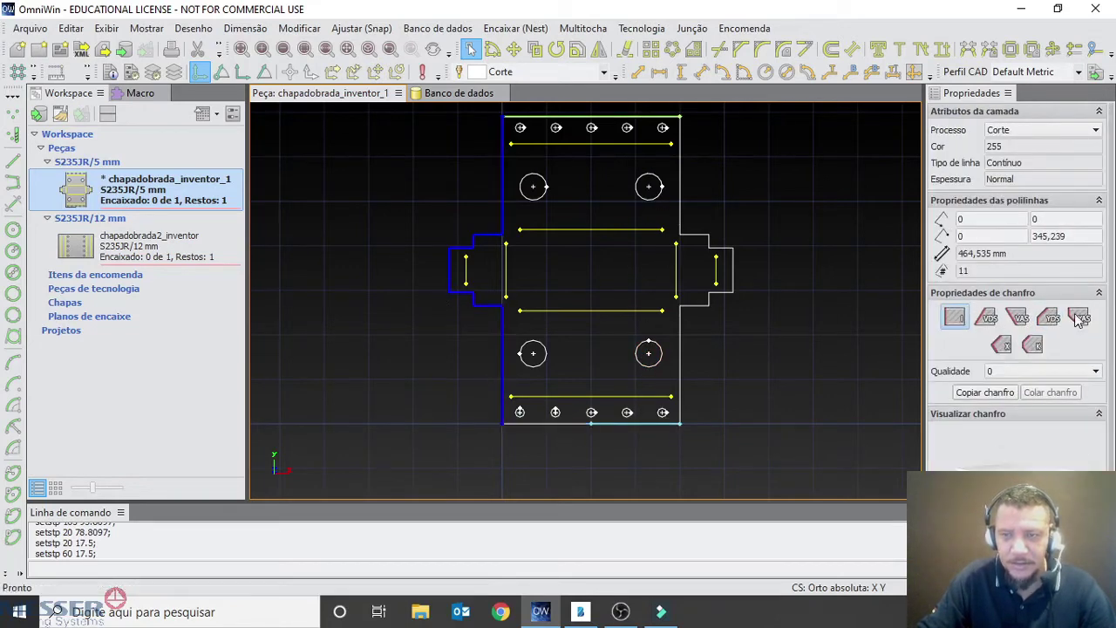
{"action": "left_click", "coordinate": [1001, 345]}
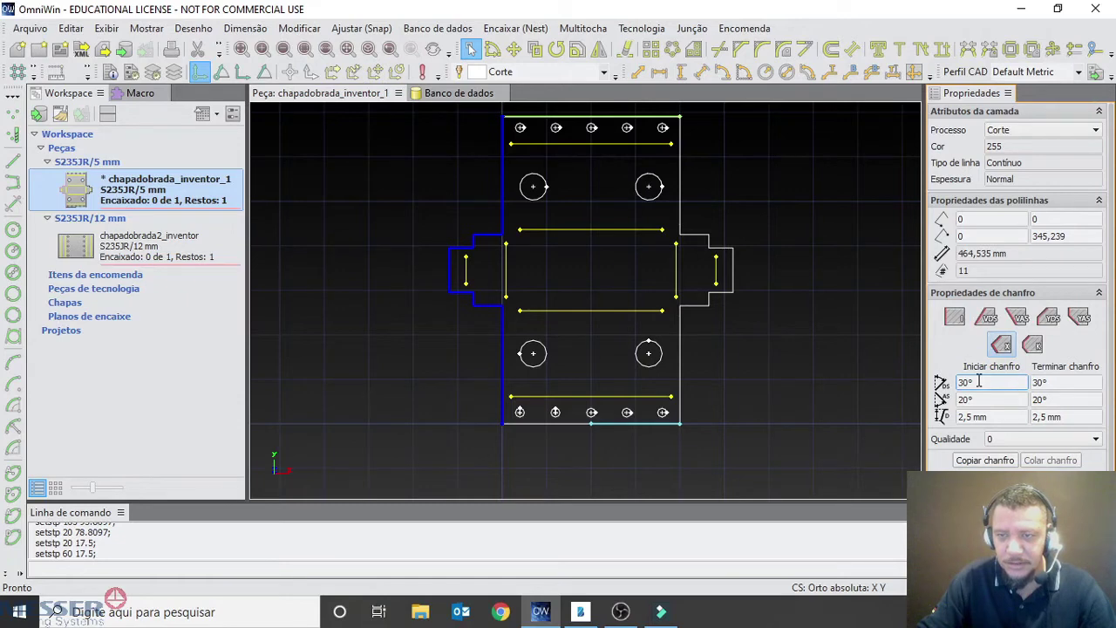
{"action": "left_click", "coordinate": [1000, 384]}
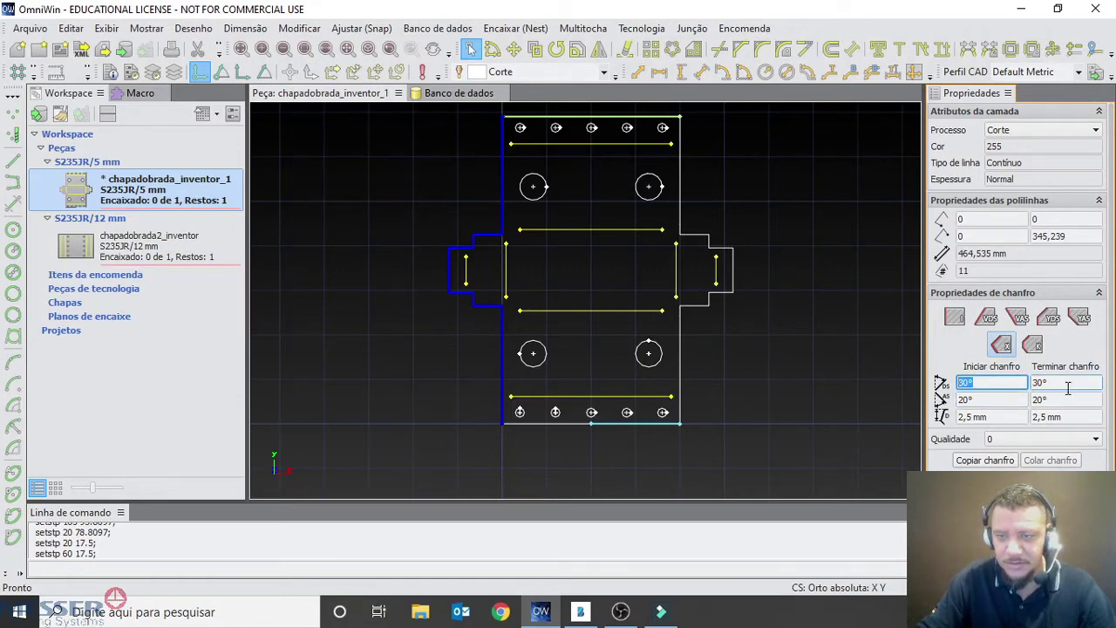
{"action": "key", "text": "Return"}
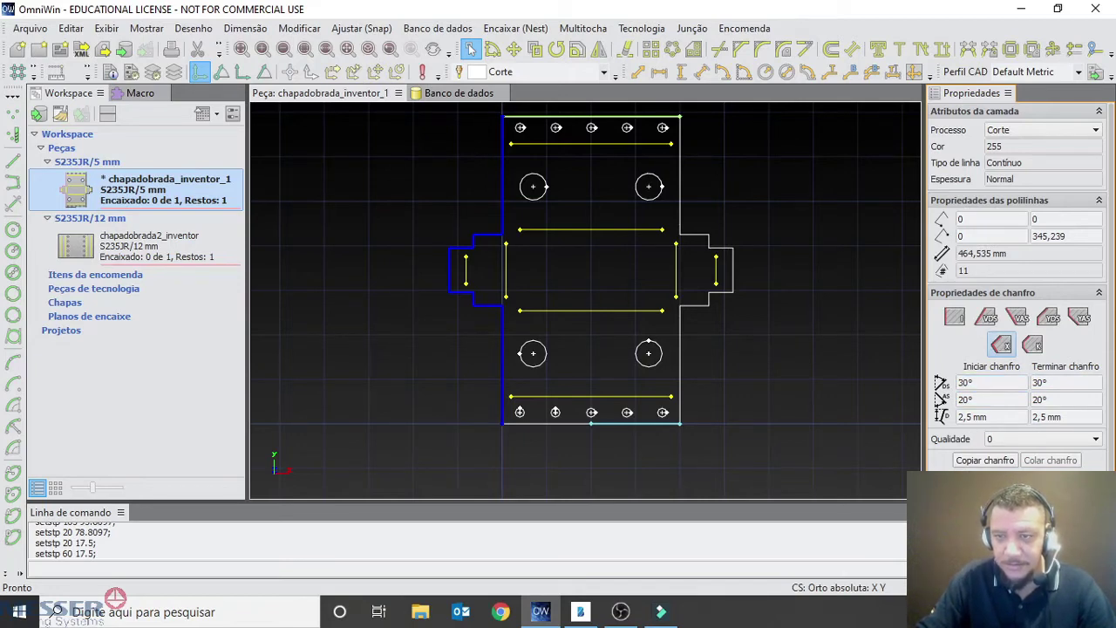
Step: Set the left side's AS bevel angle to 30° at start and end, with a 2.5 mm height
{"action": "left_click", "coordinate": [987, 384]}
{"action": "left_click", "coordinate": [991, 401]}
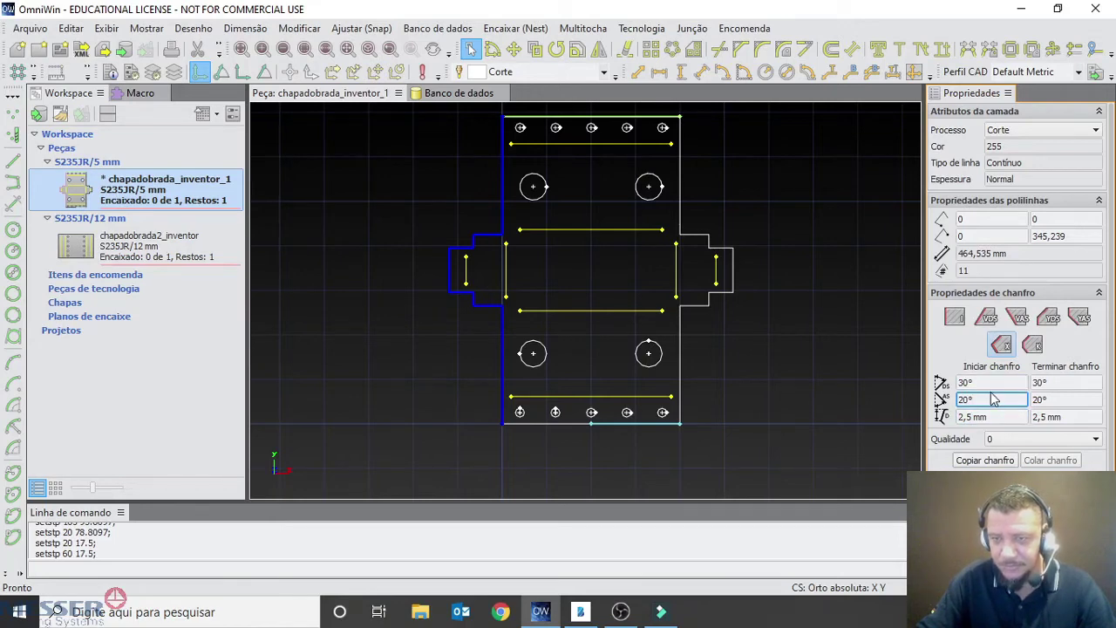
{"action": "type", "text": "30"}
{"action": "left_click", "coordinate": [994, 418]}
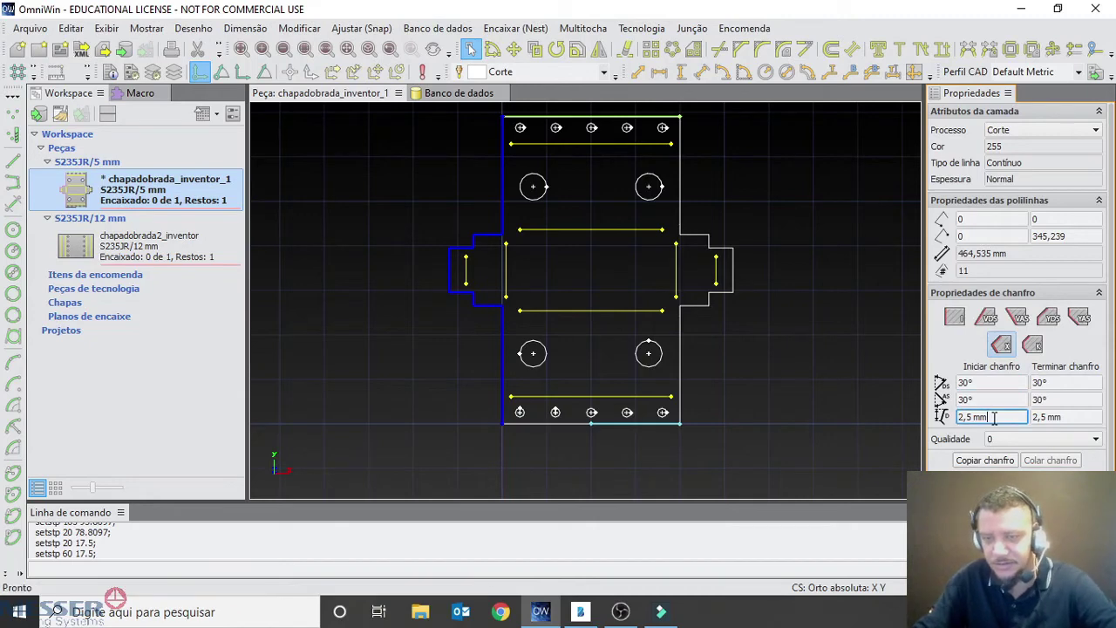
{"action": "key", "text": "Return"}
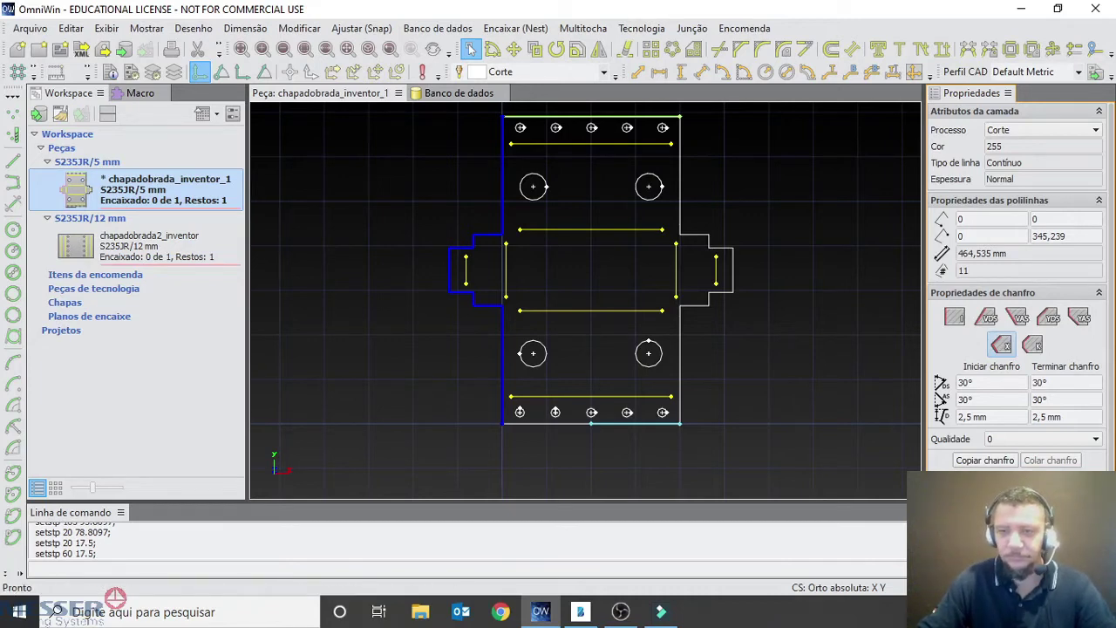
{"action": "left_click", "coordinate": [608, 262]}
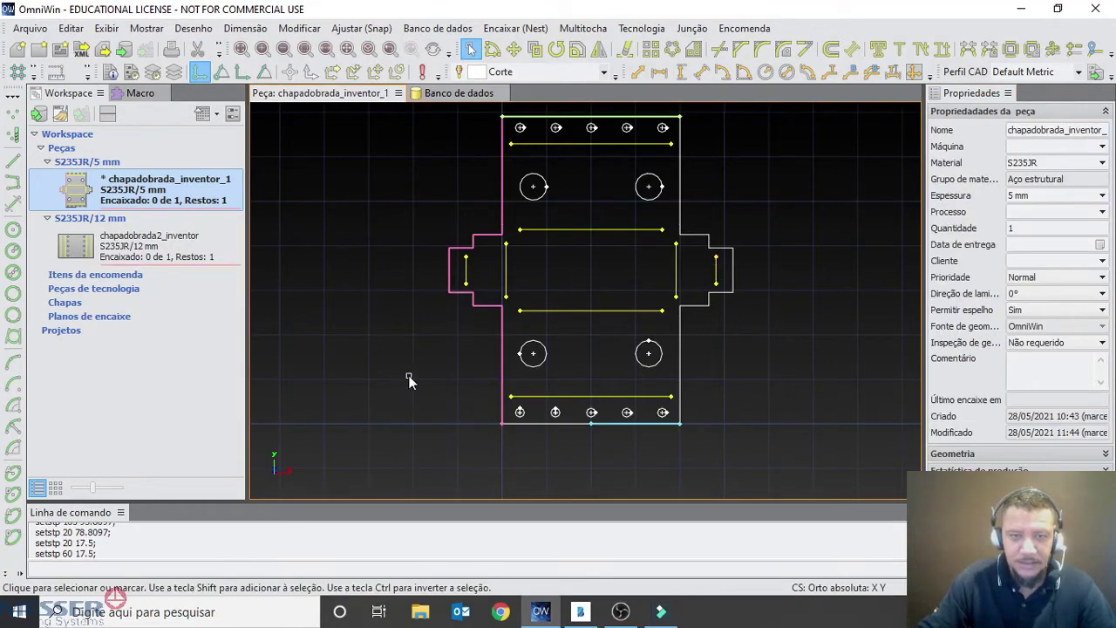
Step: Show the view bar and render the part volumetrically
{"action": "scroll", "coordinate": [479, 396], "scroll_direction": "up", "scroll_amount": 2}
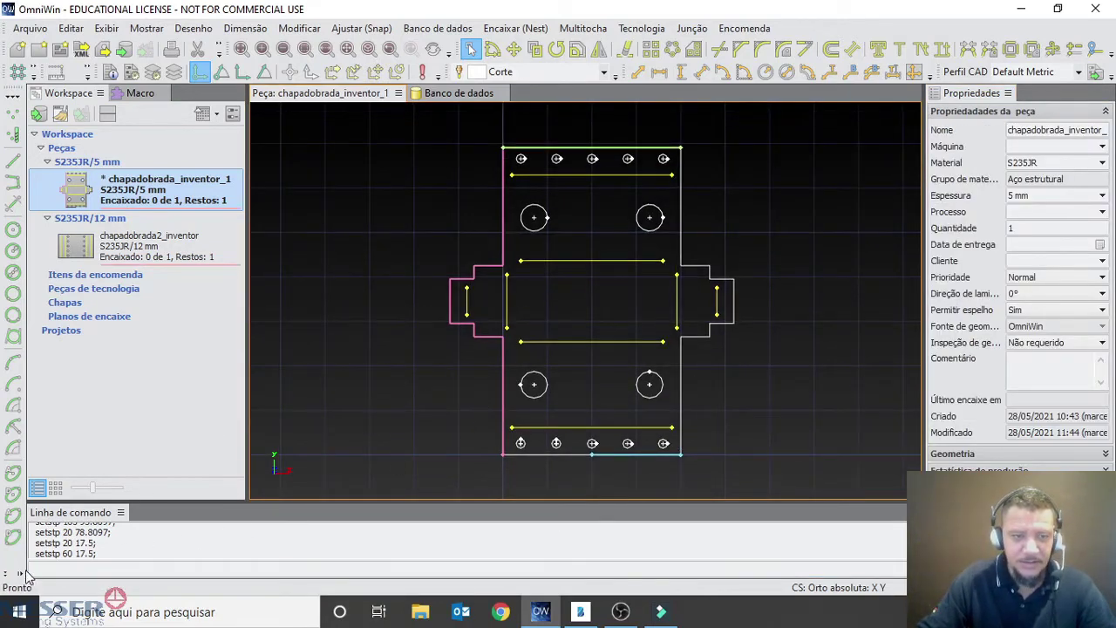
{"action": "left_click", "coordinate": [19, 576]}
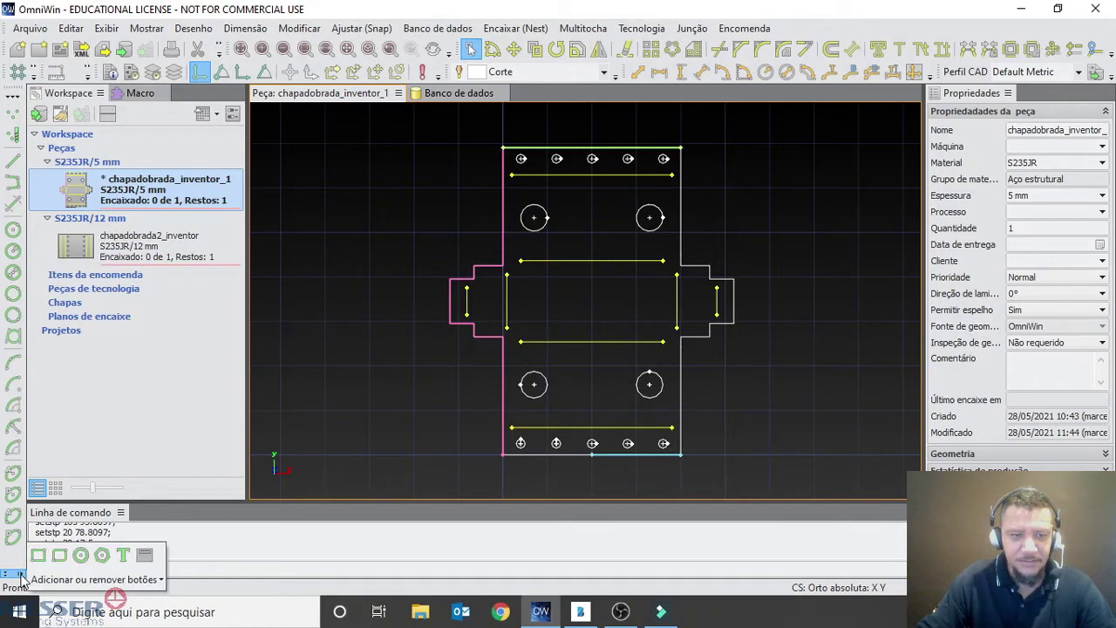
{"action": "left_click", "coordinate": [144, 557]}
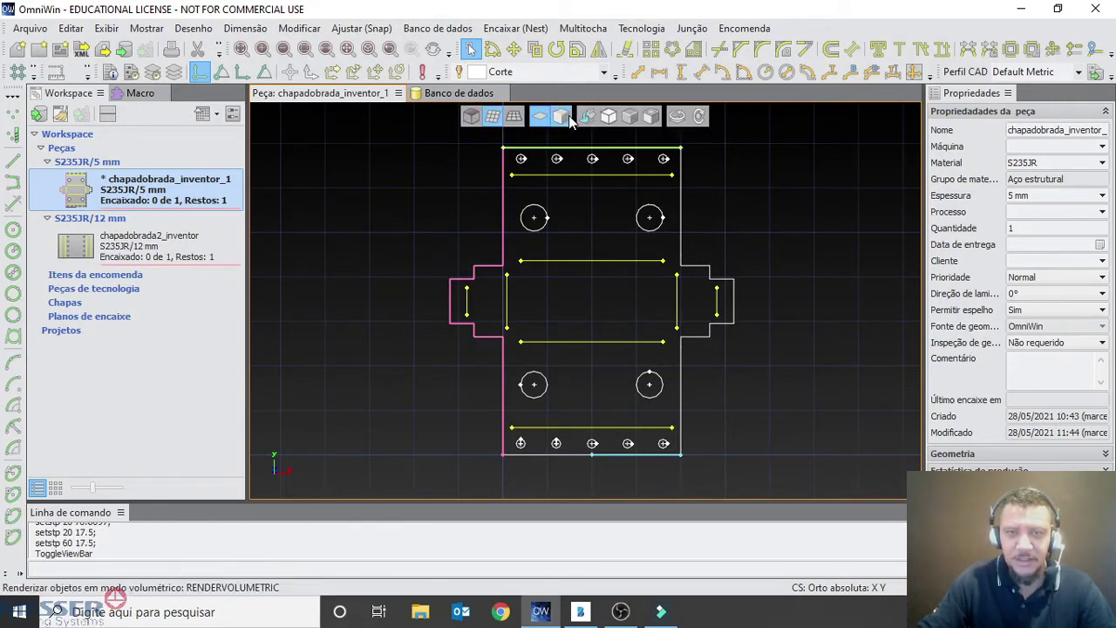
{"action": "left_click", "coordinate": [566, 121]}
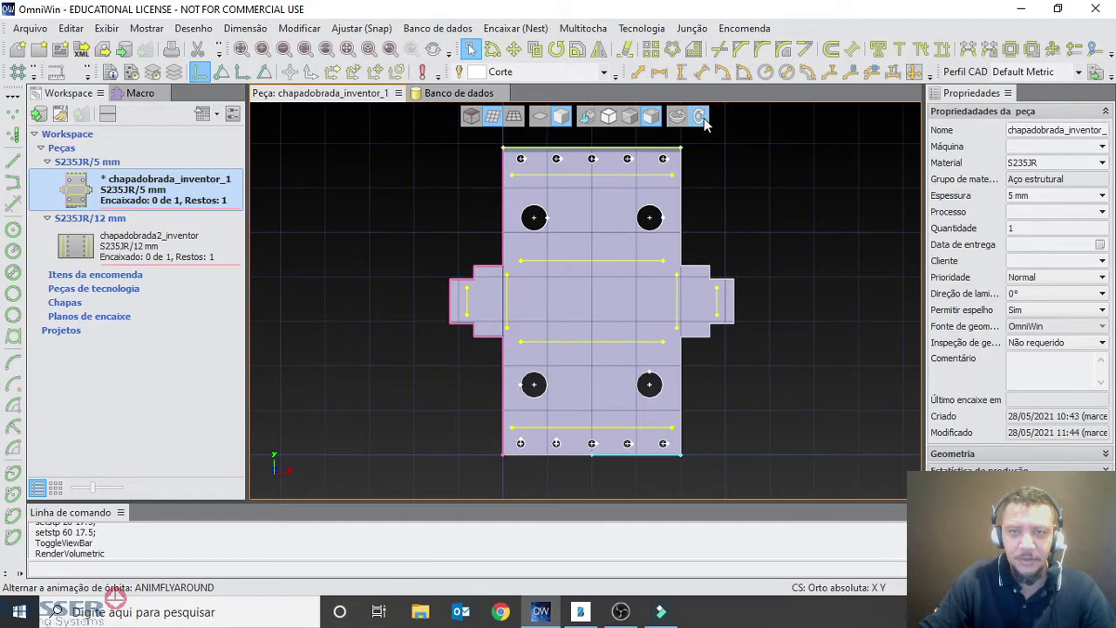
Step: Run the orbit and turntable animations, stop them and examine the part's bevelled corner in 3D
{"action": "left_click", "coordinate": [701, 119]}
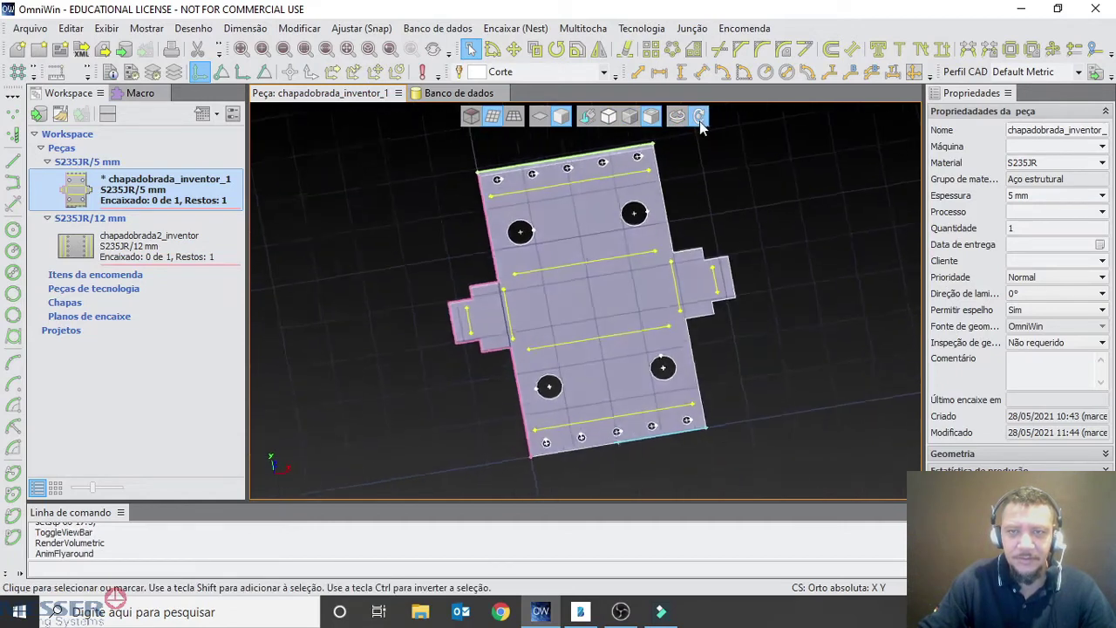
{"action": "left_click", "coordinate": [684, 124]}
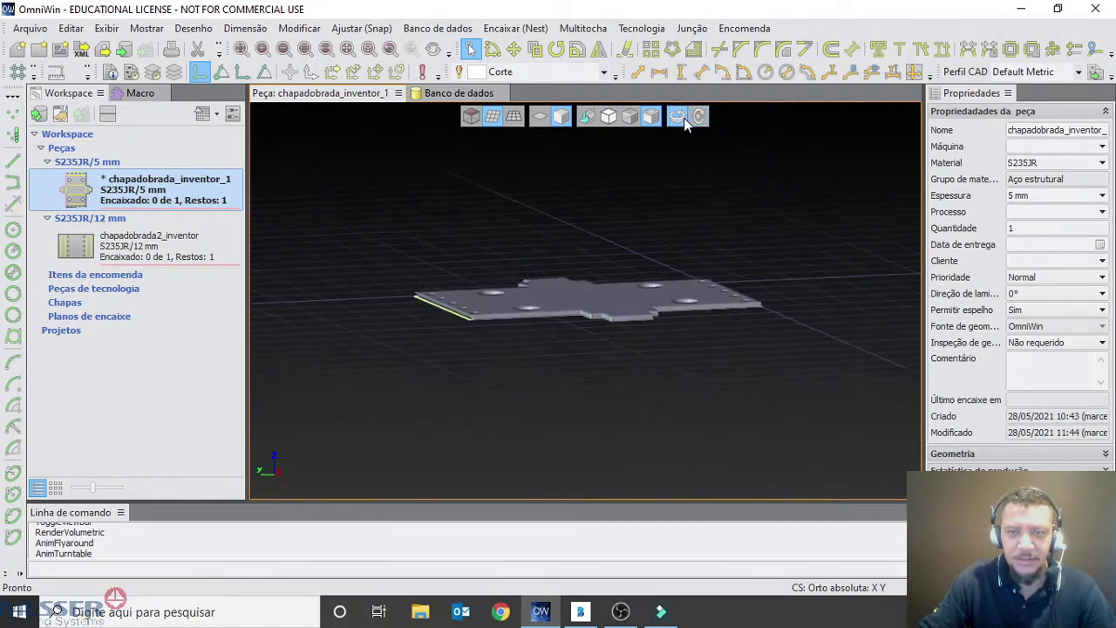
{"action": "left_click", "coordinate": [697, 119]}
{"action": "left_click", "coordinate": [698, 119]}
{"action": "scroll", "coordinate": [614, 275], "scroll_direction": "up", "scroll_amount": 10}
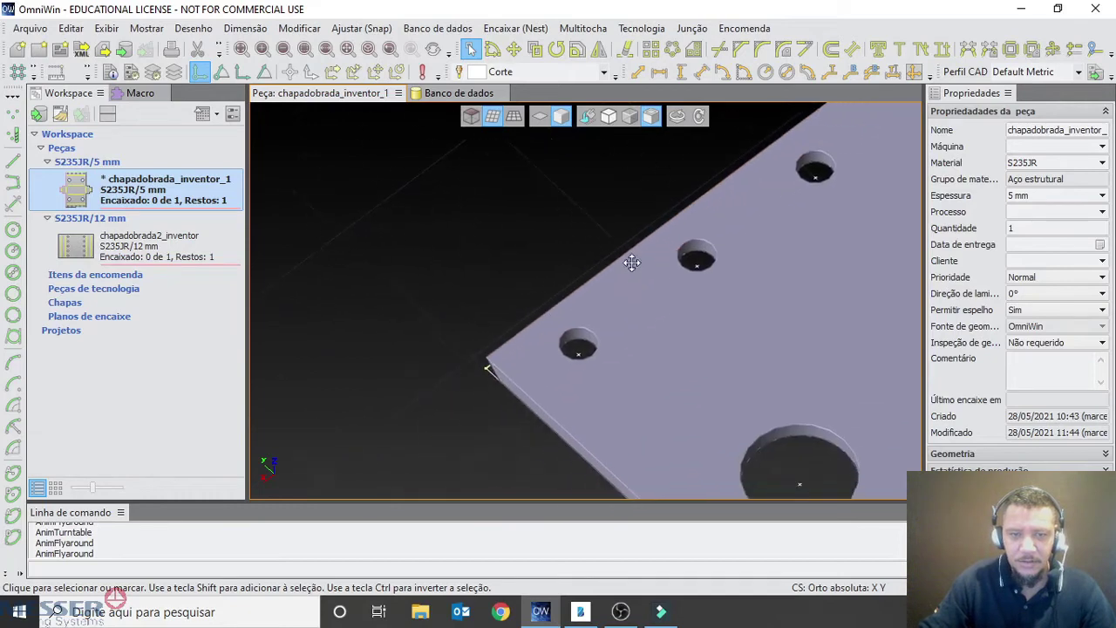
Step: Run and stop the orbit and turntable animations of the volumetric part, then reposition it around its bottom edge
{"action": "left_click", "coordinate": [699, 115]}
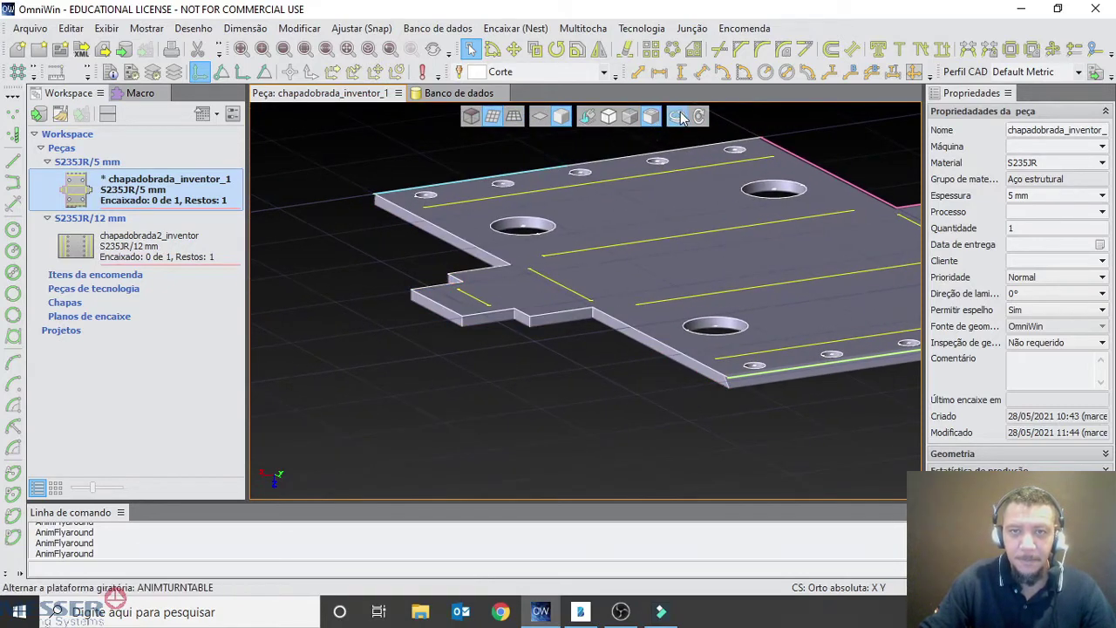
{"action": "left_click", "coordinate": [680, 117]}
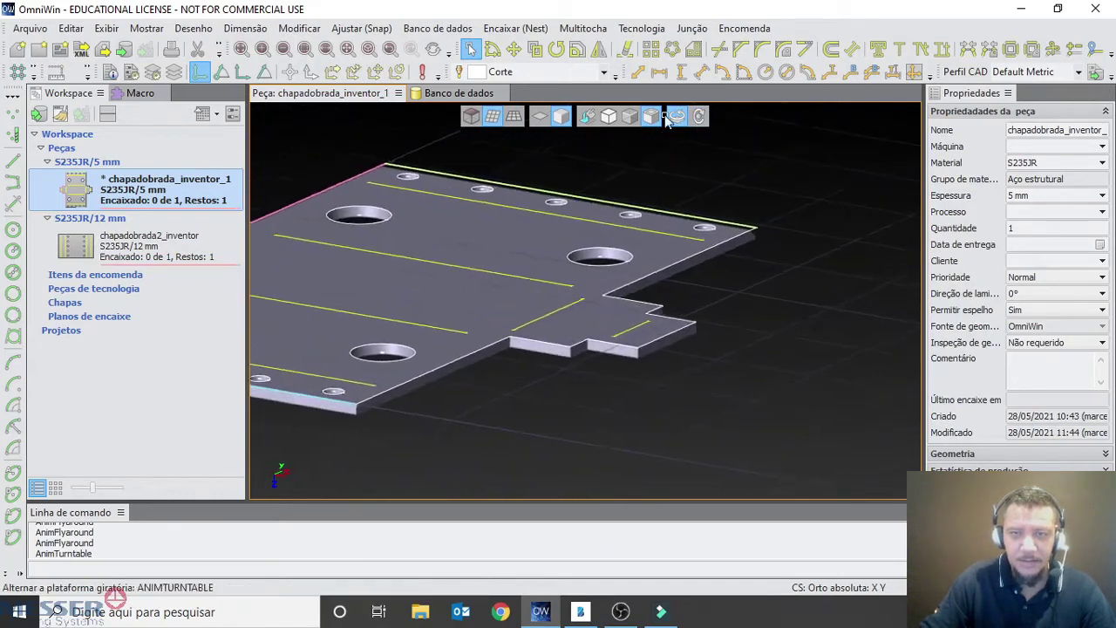
{"action": "left_click", "coordinate": [677, 117]}
{"action": "middle_click_drag", "start_coordinate": [543, 407], "coordinate": [661, 349]}
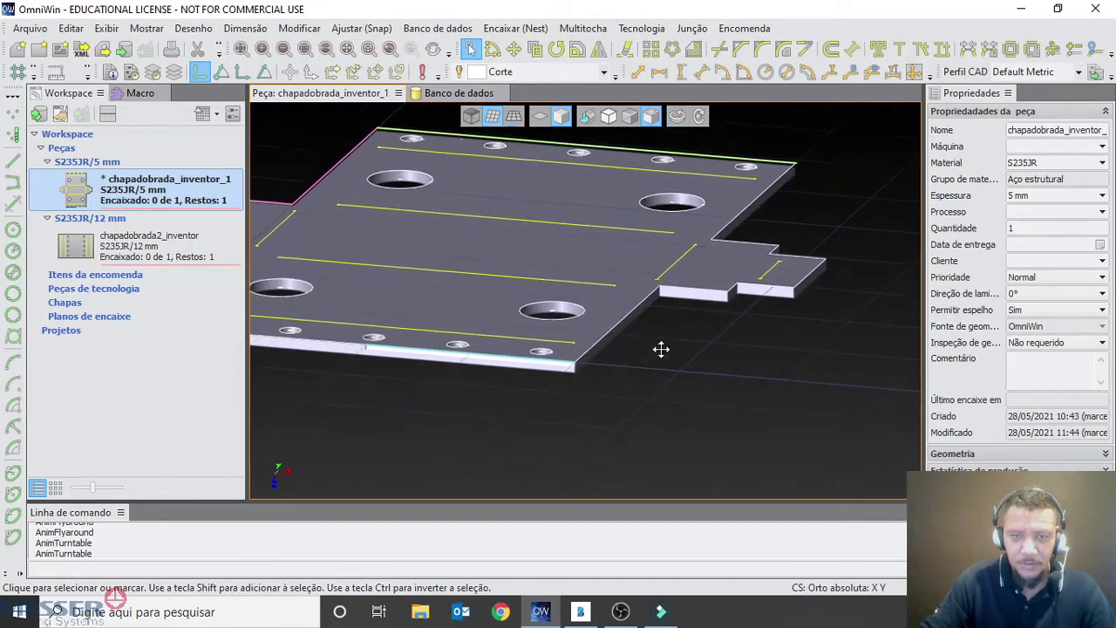
Step: Examine the bevel on the bottom edge's right half and the tab on the part's left side in 3D
{"action": "scroll", "coordinate": [610, 389], "scroll_direction": "up", "scroll_amount": 3}
{"action": "scroll", "coordinate": [560, 369], "scroll_direction": "up", "scroll_amount": 3}
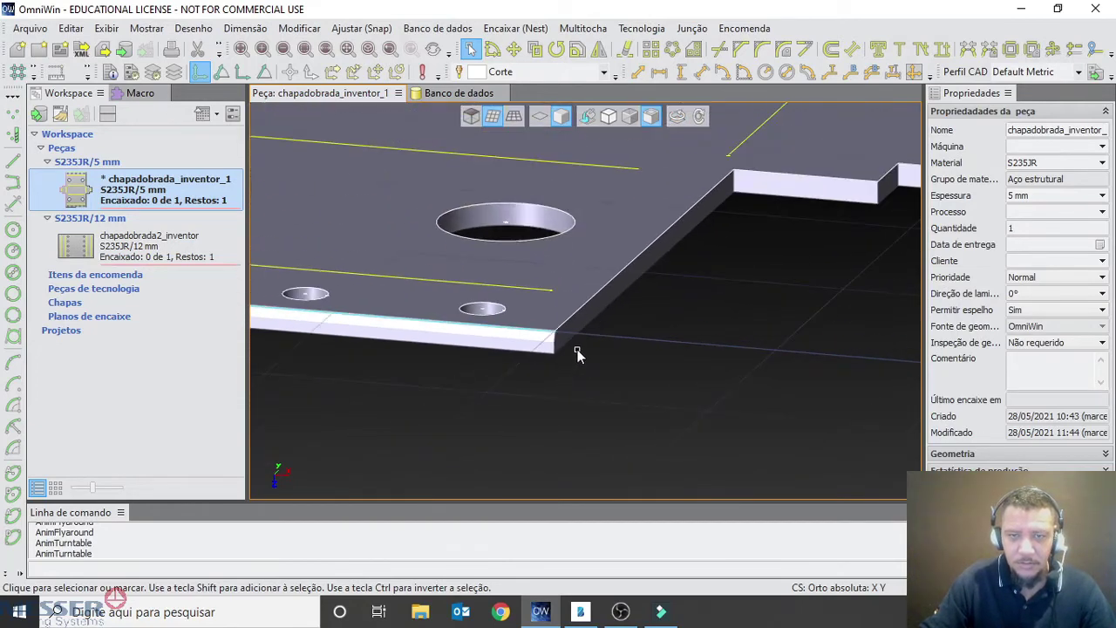
{"action": "scroll", "coordinate": [577, 353], "scroll_direction": "up", "scroll_amount": 3}
{"action": "scroll", "coordinate": [503, 328], "scroll_direction": "up", "scroll_amount": 3}
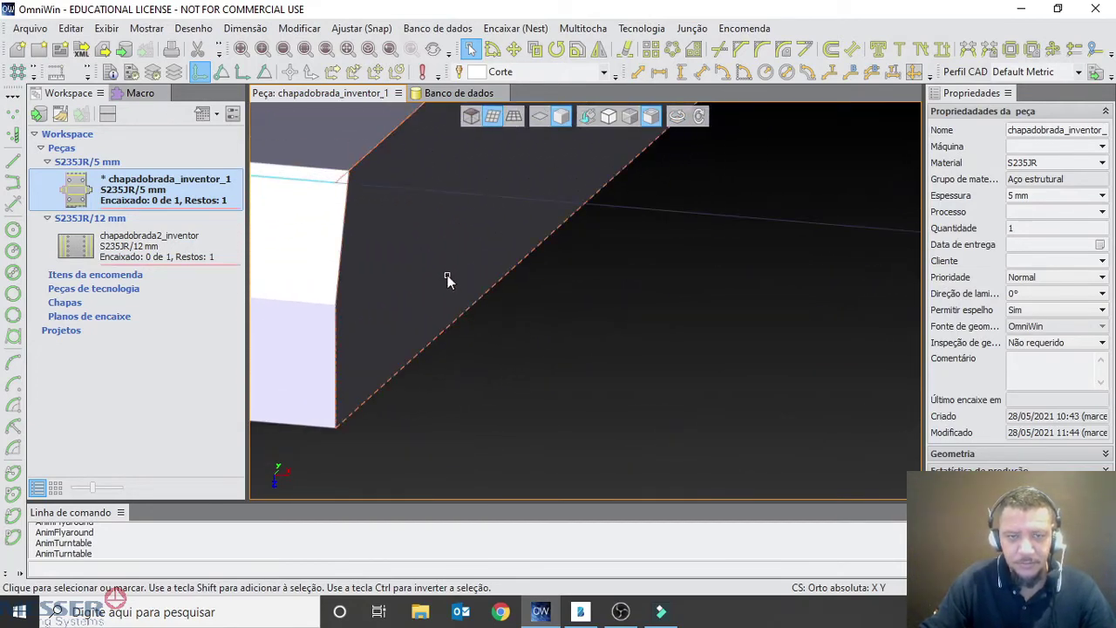
{"action": "scroll", "coordinate": [447, 279], "scroll_direction": "up", "scroll_amount": 2}
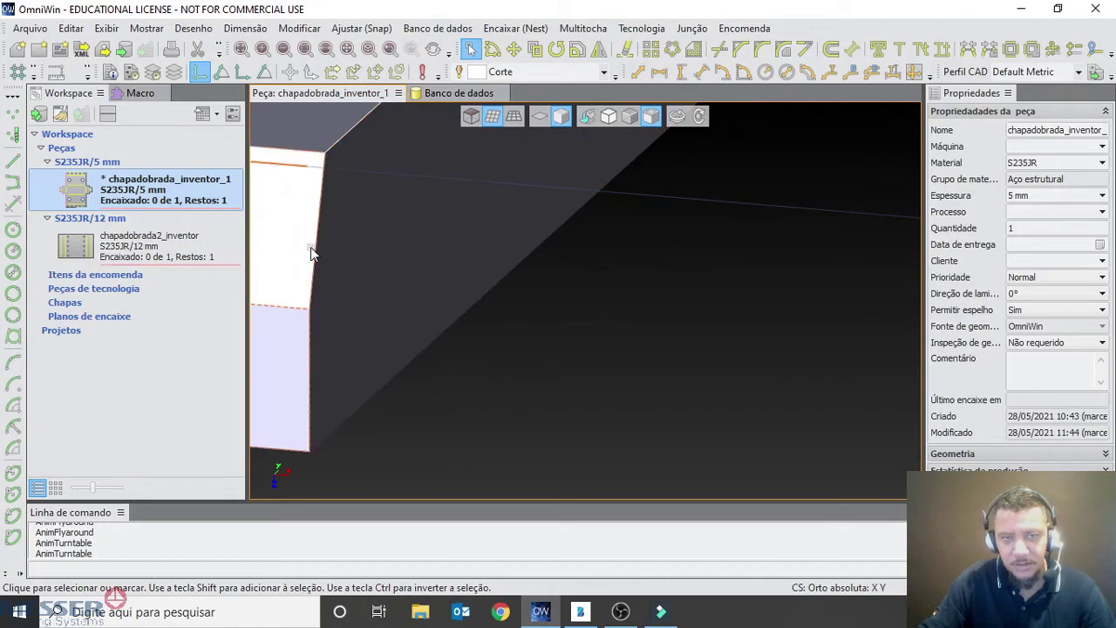
{"action": "scroll", "coordinate": [492, 353], "scroll_direction": "down", "scroll_amount": 6}
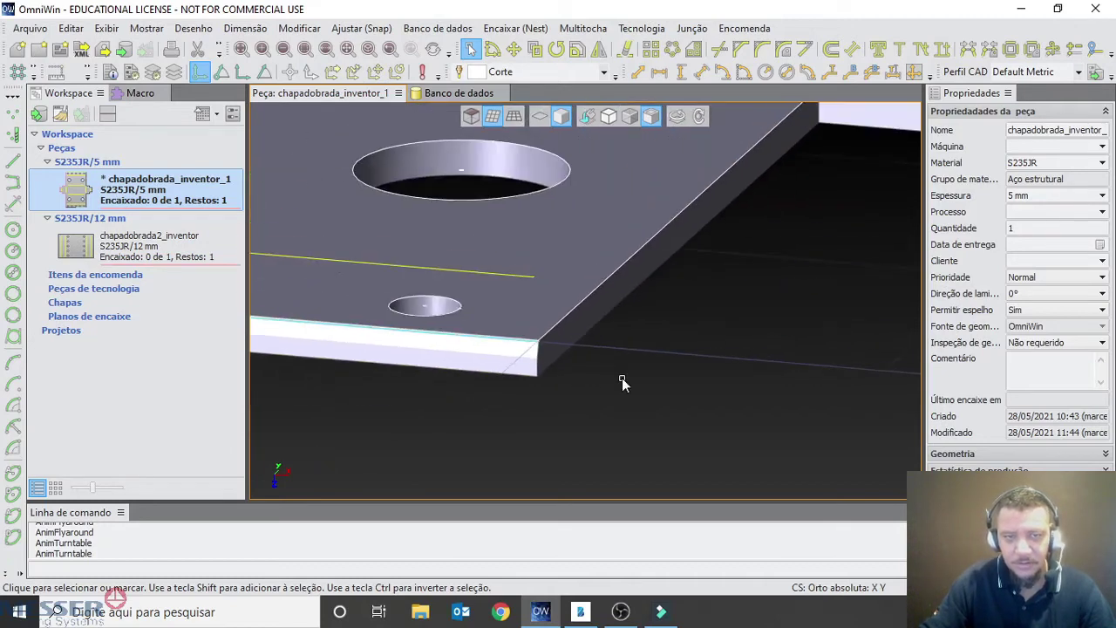
{"action": "scroll", "coordinate": [498, 359], "scroll_direction": "down", "scroll_amount": 4}
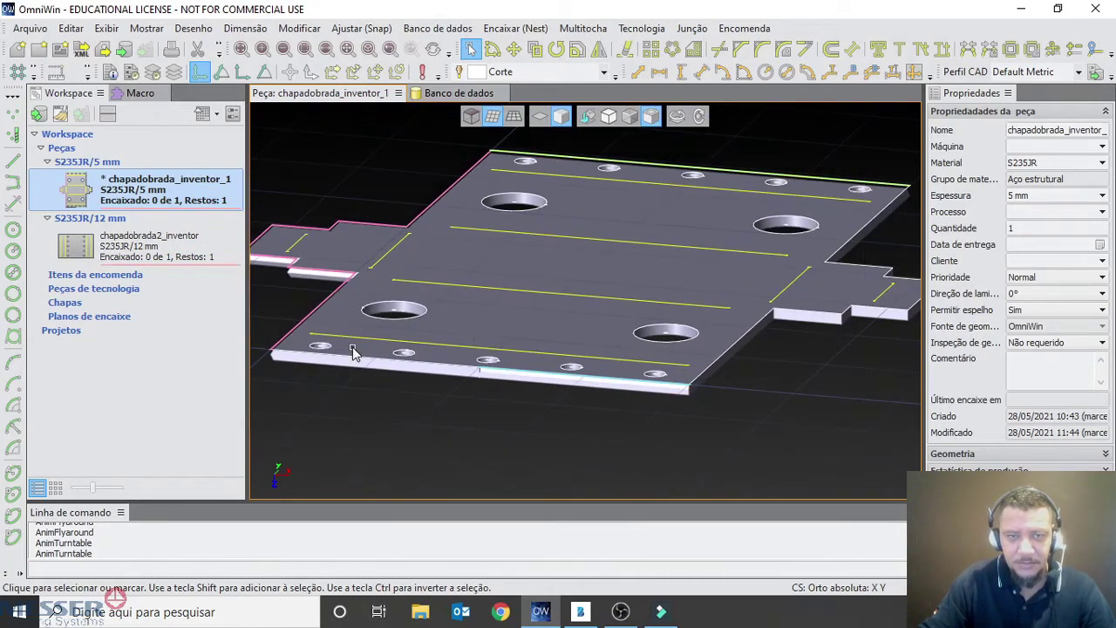
{"action": "scroll", "coordinate": [473, 386], "scroll_direction": "up", "scroll_amount": 2}
{"action": "middle_click_drag", "start_coordinate": [413, 352], "coordinate": [580, 385]}
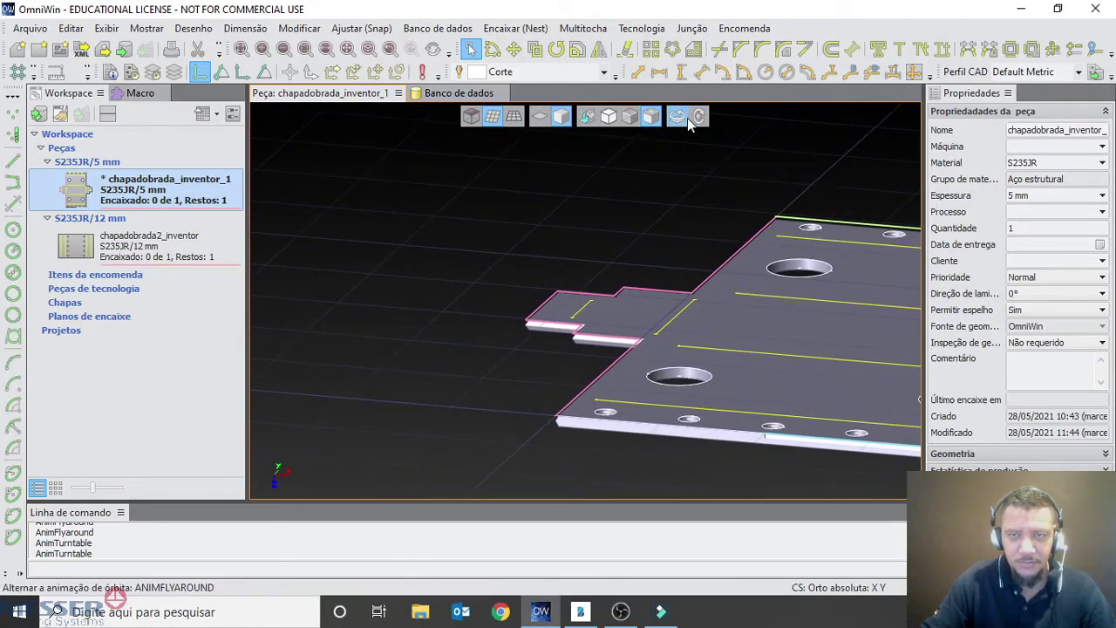
Step: Run the turntable and orbit animations again to examine the X bevel around the left tab's corners
{"action": "left_click", "coordinate": [676, 116]}
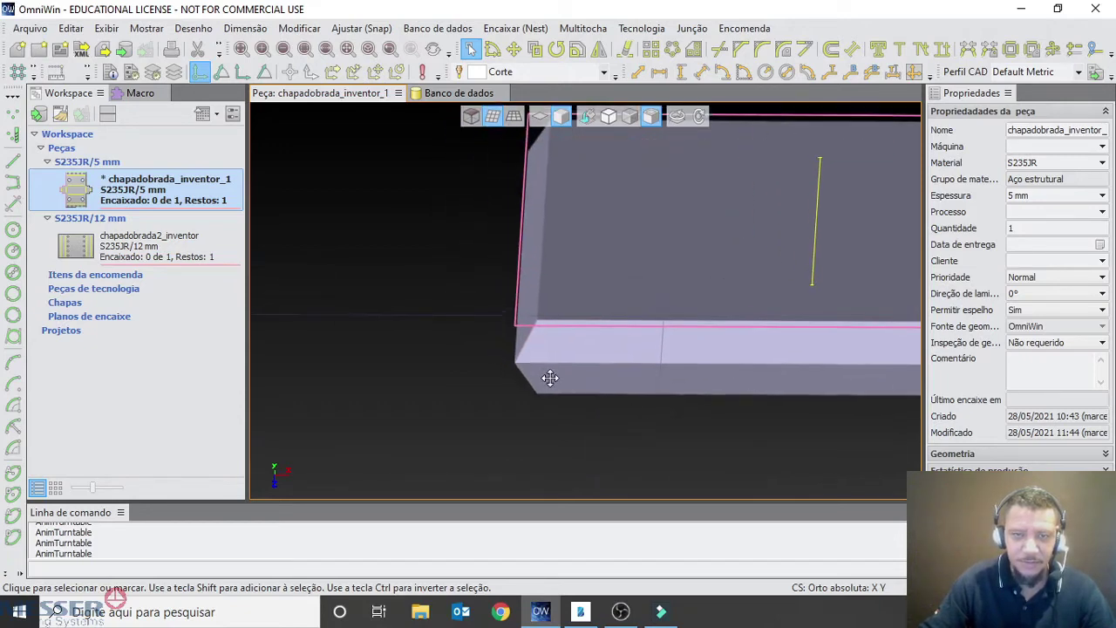
{"action": "left_click", "coordinate": [699, 119]}
{"action": "left_click", "coordinate": [700, 120]}
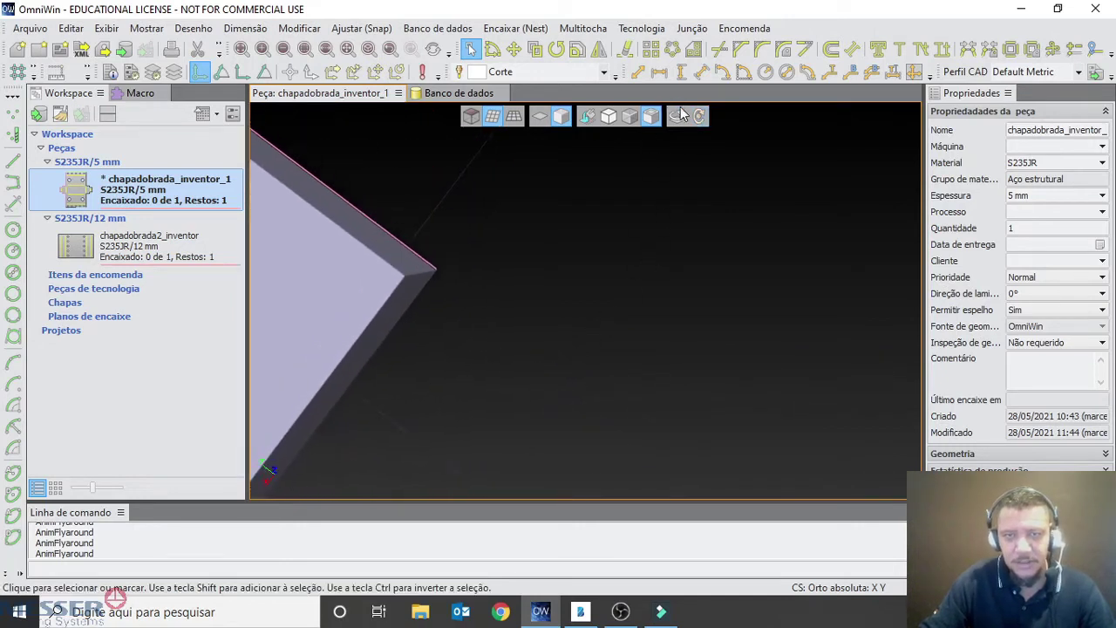
{"action": "left_click", "coordinate": [680, 114]}
{"action": "left_click", "coordinate": [680, 114]}
{"action": "left_click", "coordinate": [701, 120]}
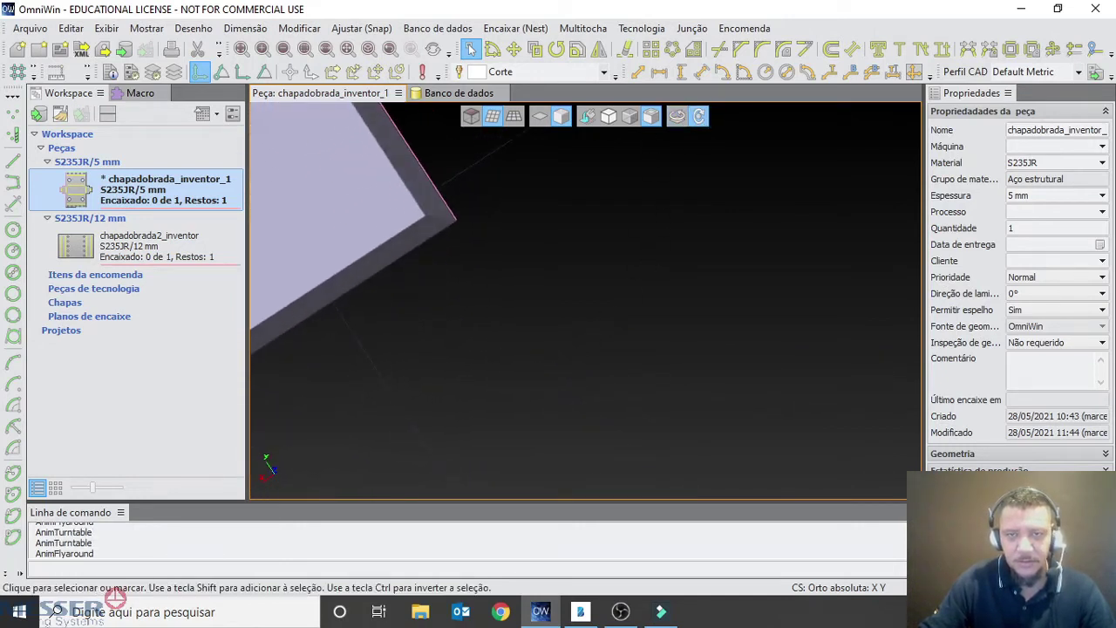
{"action": "left_click", "coordinate": [704, 120]}
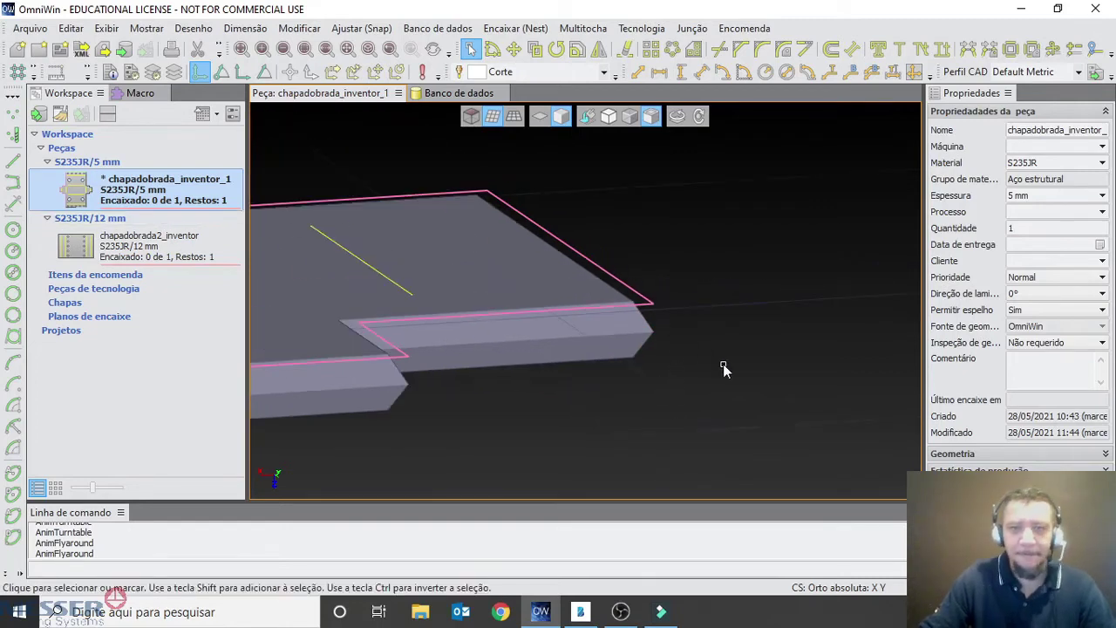
Step: Return to the orthographic top view, keep the volumetric rendering, turn on the fill display and toggle the wireframe on and off
{"action": "left_click", "coordinate": [477, 117]}
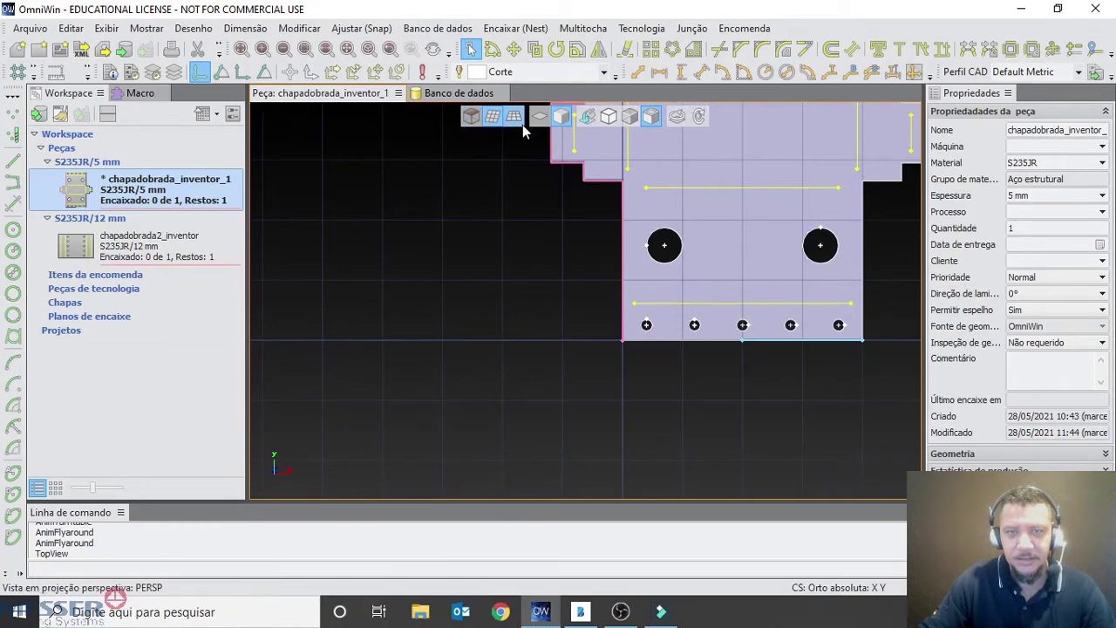
{"action": "left_click", "coordinate": [493, 116]}
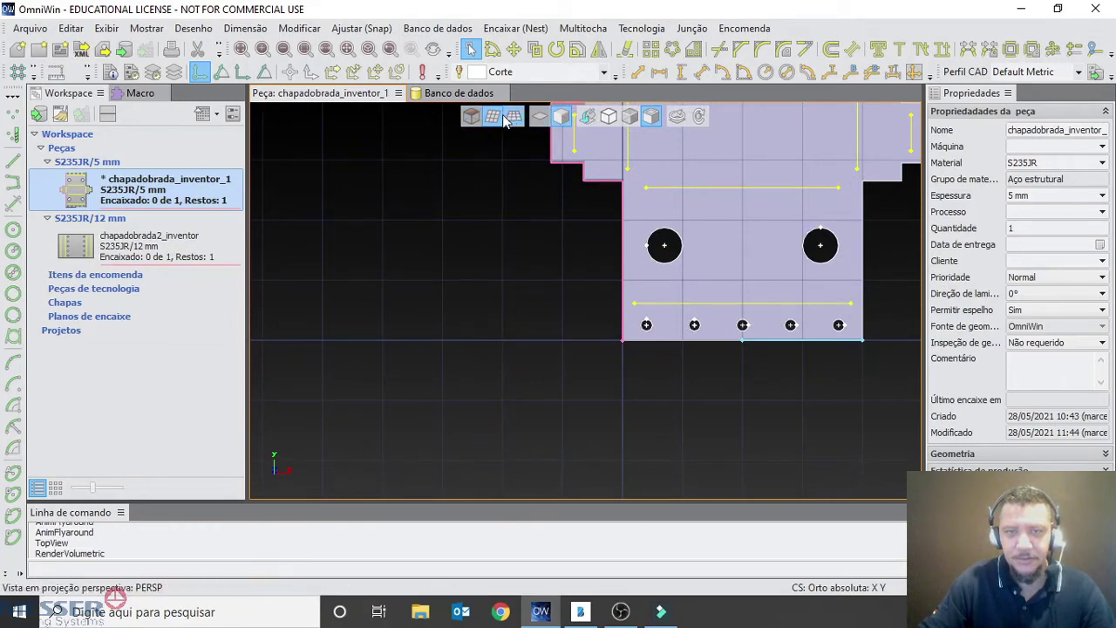
{"action": "left_click", "coordinate": [608, 121]}
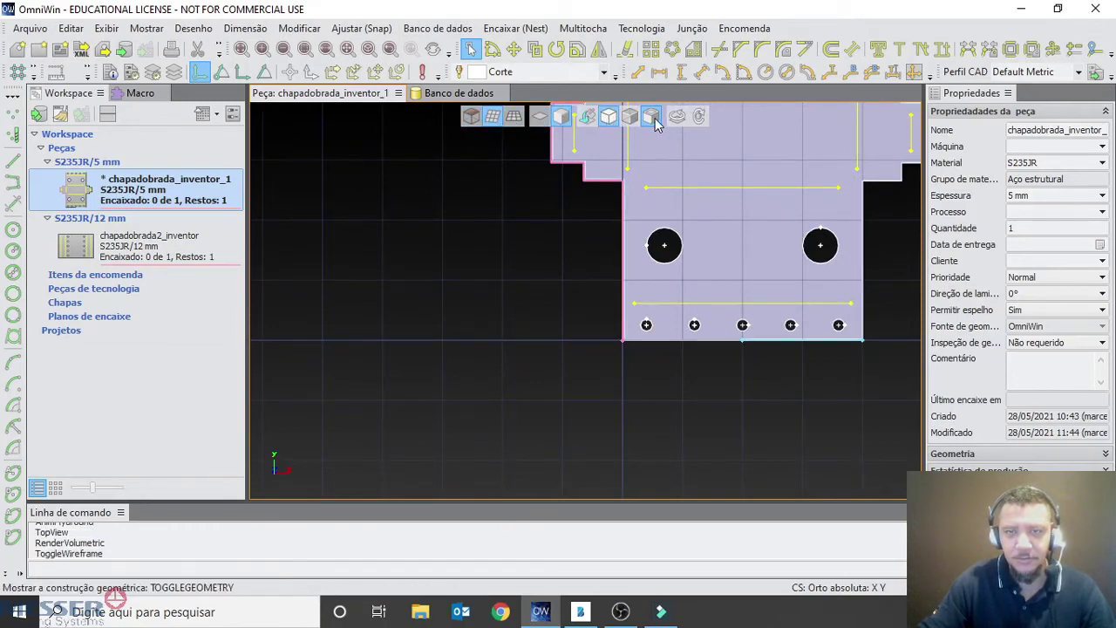
{"action": "left_click", "coordinate": [497, 121]}
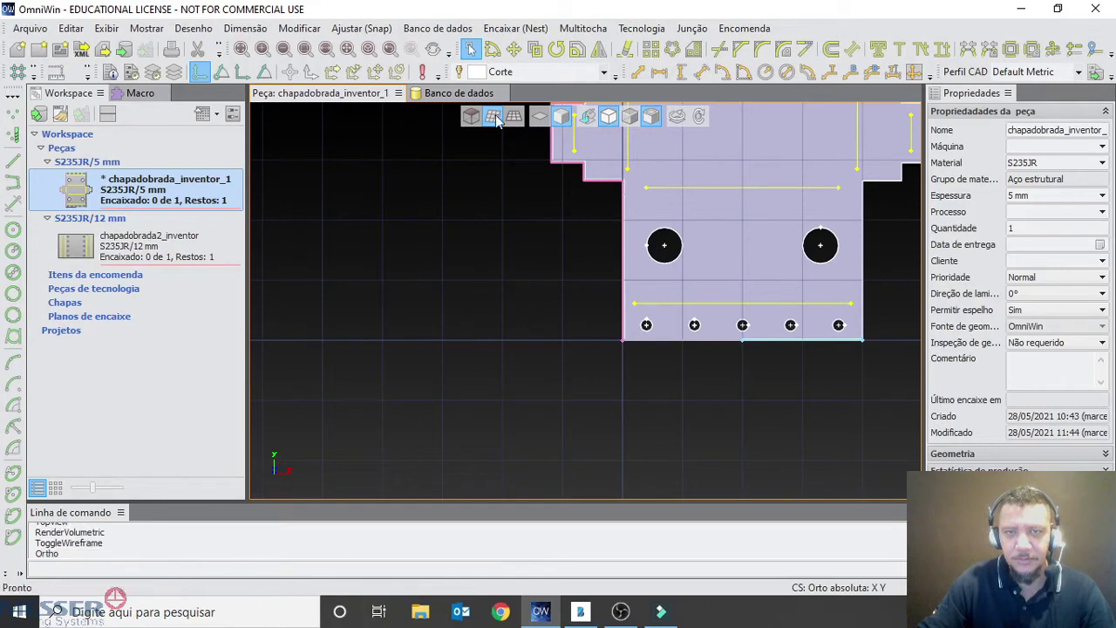
{"action": "left_click", "coordinate": [564, 121]}
{"action": "left_click", "coordinate": [587, 121]}
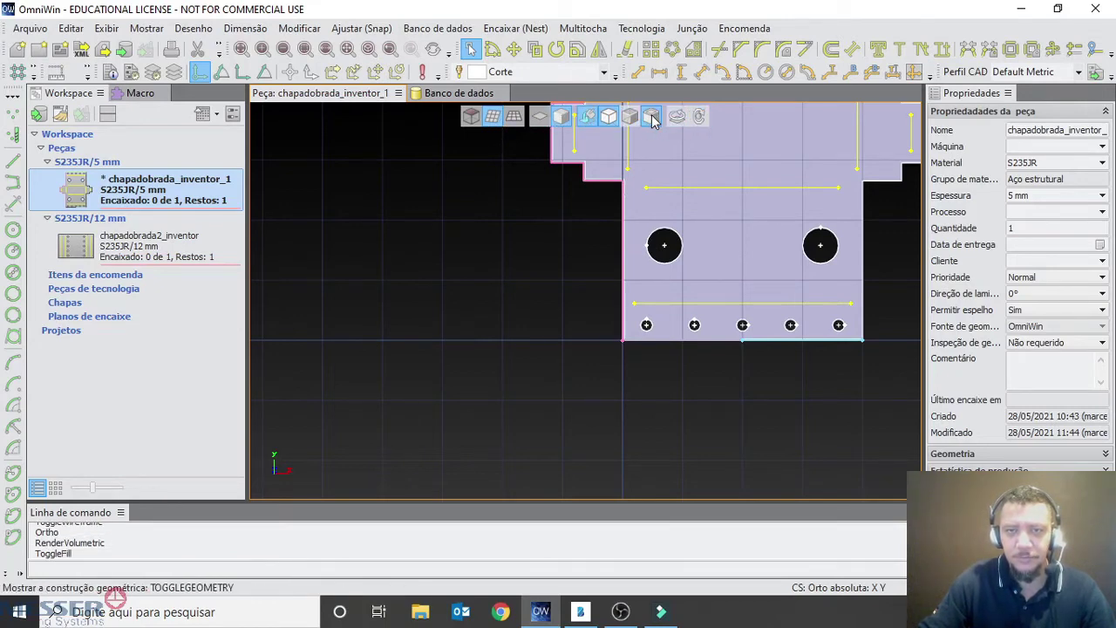
{"action": "left_click", "coordinate": [630, 117]}
Step: Turn off the geometric construction display and look over the whole part from above
{"action": "scroll", "coordinate": [737, 239], "scroll_direction": "down", "scroll_amount": 3}
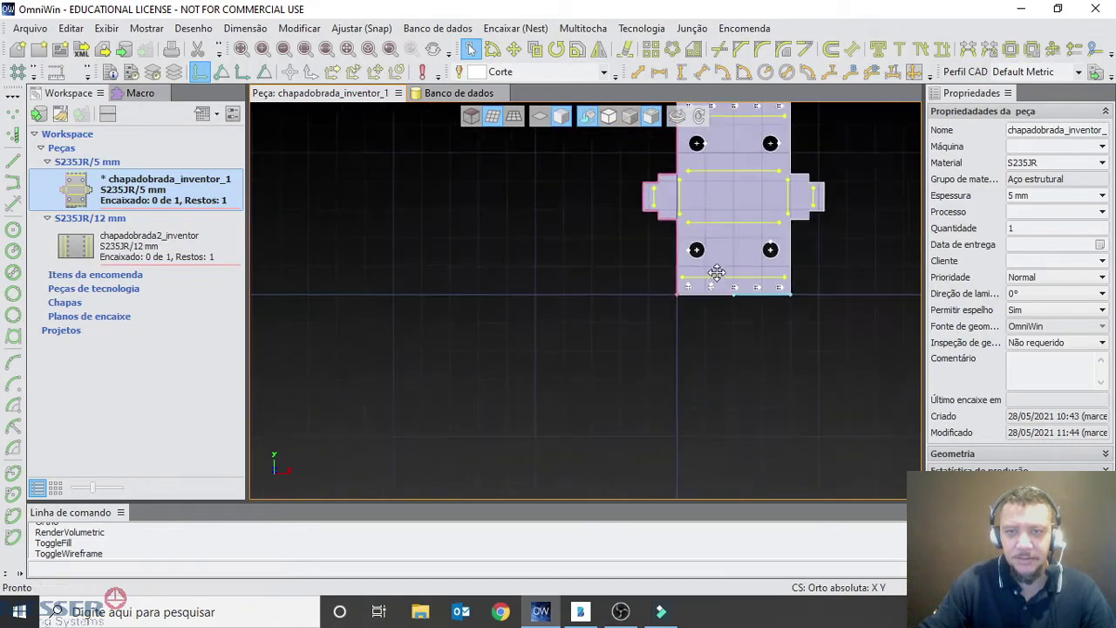
{"action": "middle_click_drag", "start_coordinate": [716, 272], "coordinate": [572, 354]}
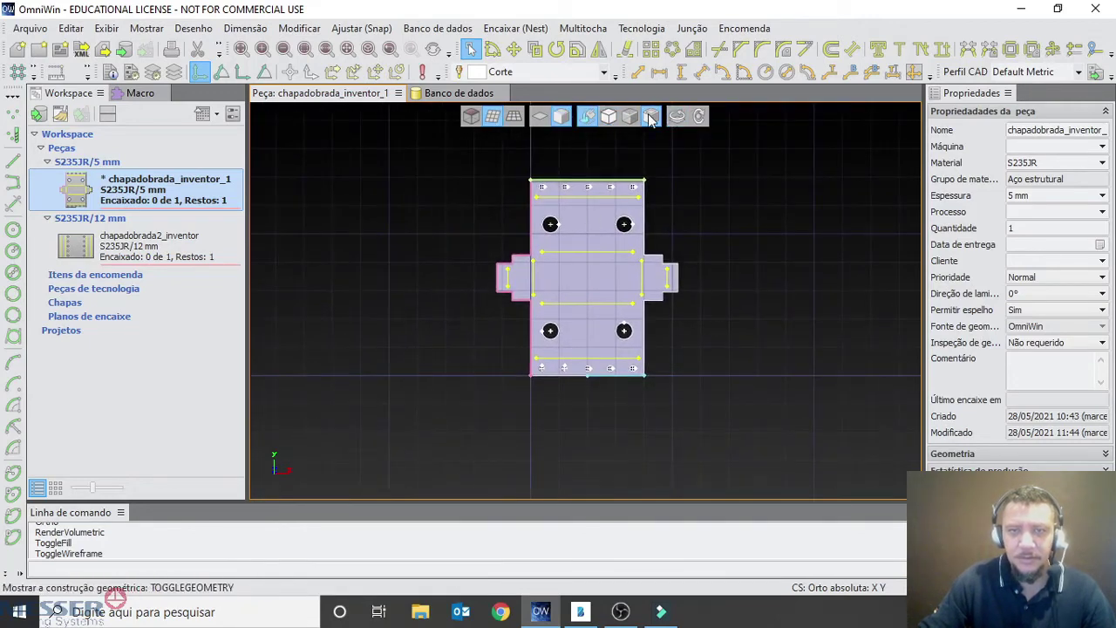
{"action": "left_click", "coordinate": [650, 118]}
{"action": "scroll", "coordinate": [575, 339], "scroll_direction": "up", "scroll_amount": 4}
{"action": "scroll", "coordinate": [575, 338], "scroll_direction": "down", "scroll_amount": 3}
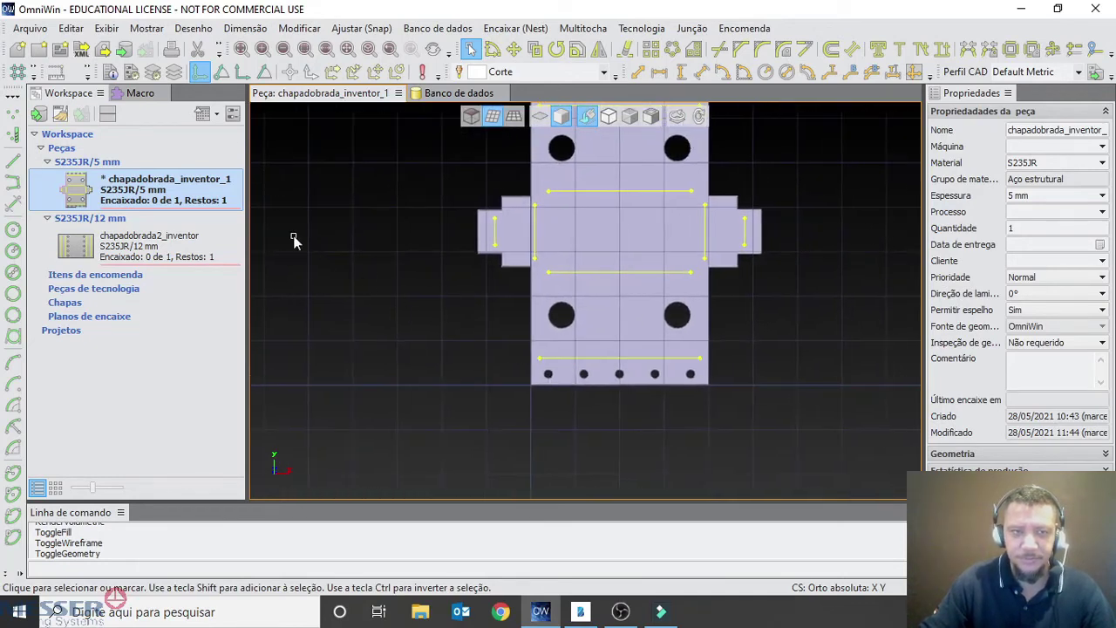
Step: Save the chapadobrada_inventor_1 part and switch its display to planar rendering
{"action": "right_click", "coordinate": [166, 188]}
{"action": "left_click", "coordinate": [195, 247]}
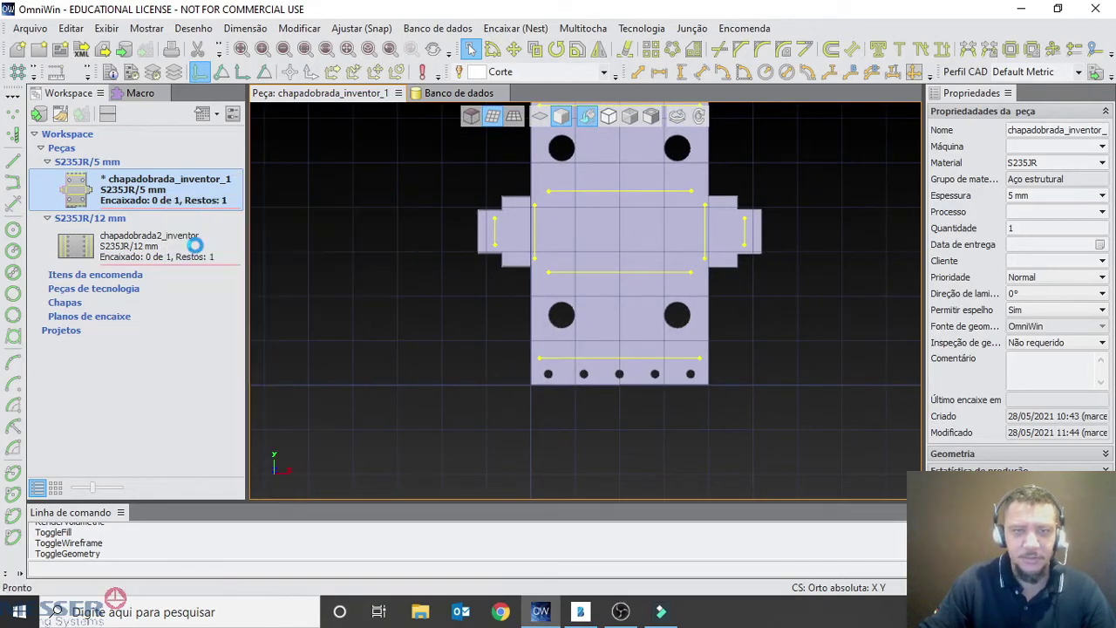
{"action": "left_click", "coordinate": [540, 116]}
{"action": "middle_click_drag", "start_coordinate": [771, 365], "coordinate": [727, 438]}
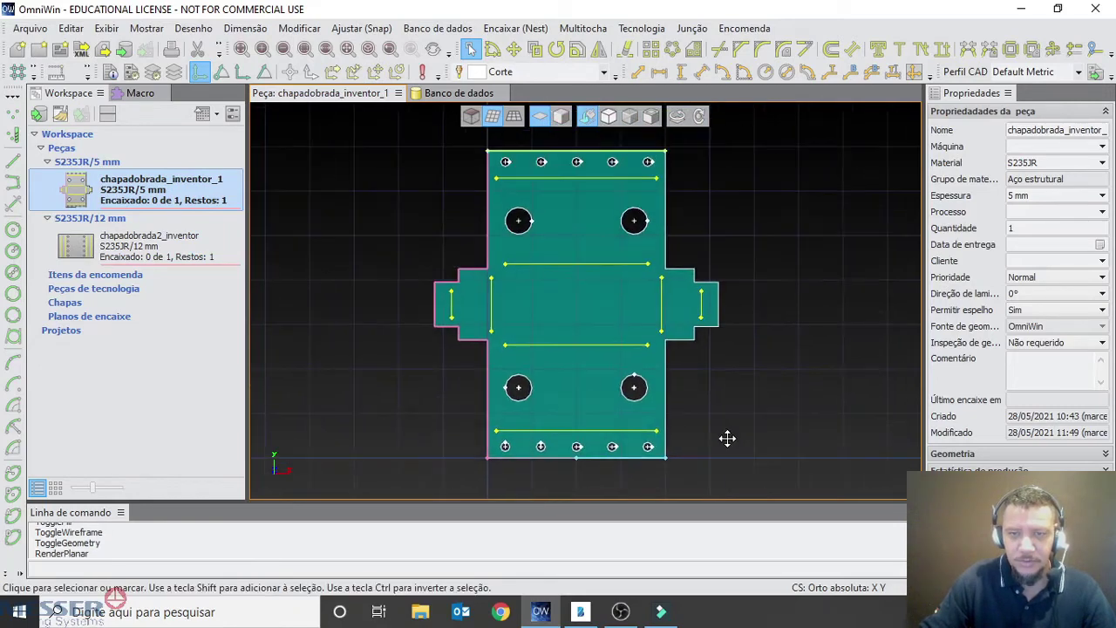
{"action": "scroll", "coordinate": [680, 445], "scroll_direction": "up", "scroll_amount": 4}
{"action": "scroll", "coordinate": [679, 445], "scroll_direction": "down", "scroll_amount": 2}
{"action": "middle_click_drag", "start_coordinate": [780, 368], "coordinate": [829, 326]}
{"action": "scroll", "coordinate": [829, 327], "scroll_direction": "down", "scroll_amount": 1}
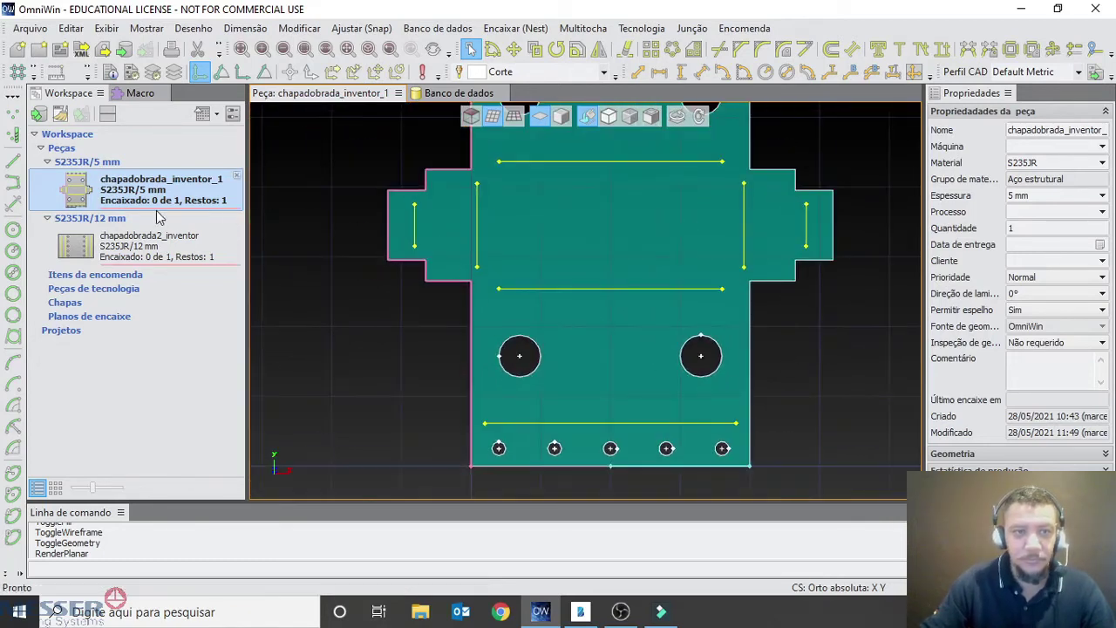
Step: Open the chapadobrada2_inventor part from the S235JR/12 mm group and bring its full outline into view
{"action": "left_click", "coordinate": [146, 244]}
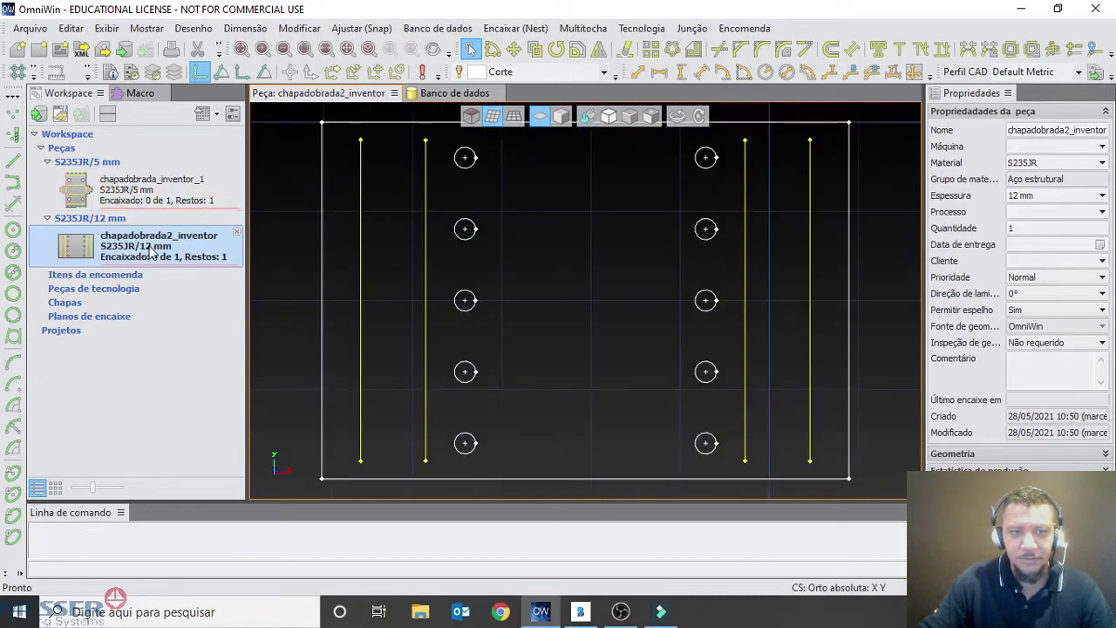
{"action": "scroll", "coordinate": [733, 281], "scroll_direction": "down", "scroll_amount": 2}
{"action": "middle_click_drag", "start_coordinate": [714, 356], "coordinate": [670, 351]}
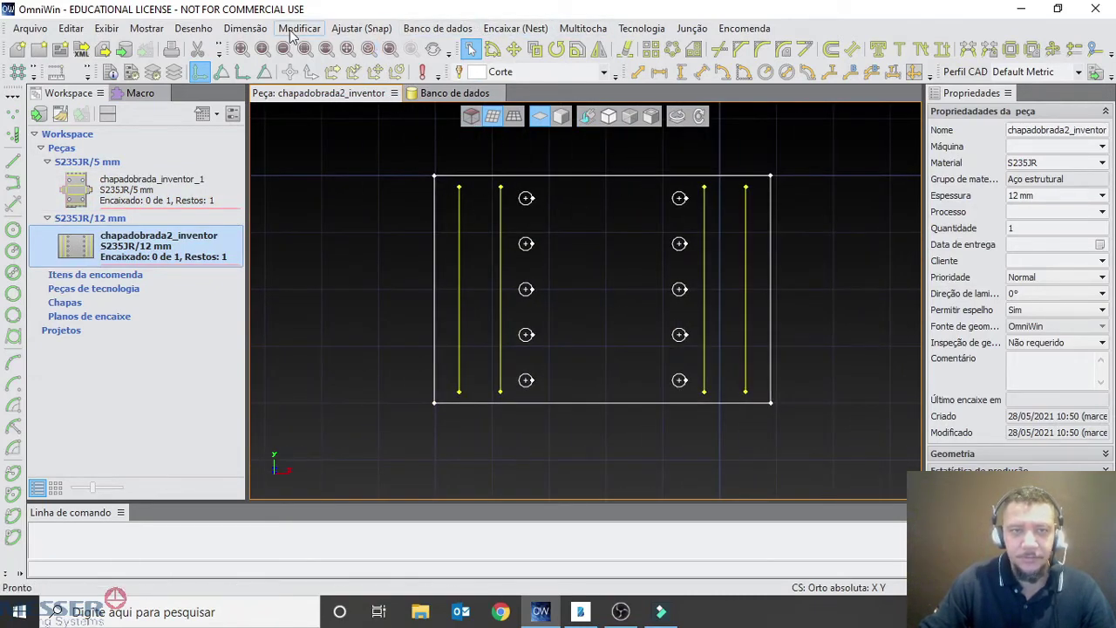
Step: Set start points on the first and third vertical yellow lines' upper ends and the second and fourth lines' lower ends, and save the part
{"action": "left_click", "coordinate": [635, 30]}
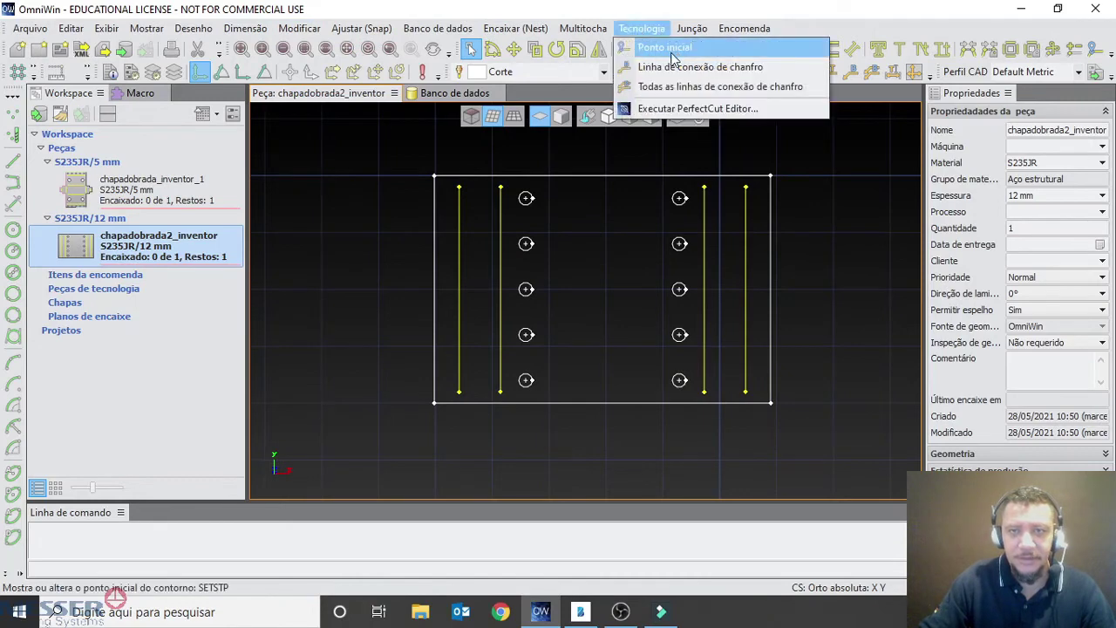
{"action": "left_click", "coordinate": [656, 43]}
{"action": "left_click", "coordinate": [458, 187]}
{"action": "left_click", "coordinate": [459, 187]}
{"action": "left_click", "coordinate": [499, 186]}
{"action": "left_click", "coordinate": [704, 186]}
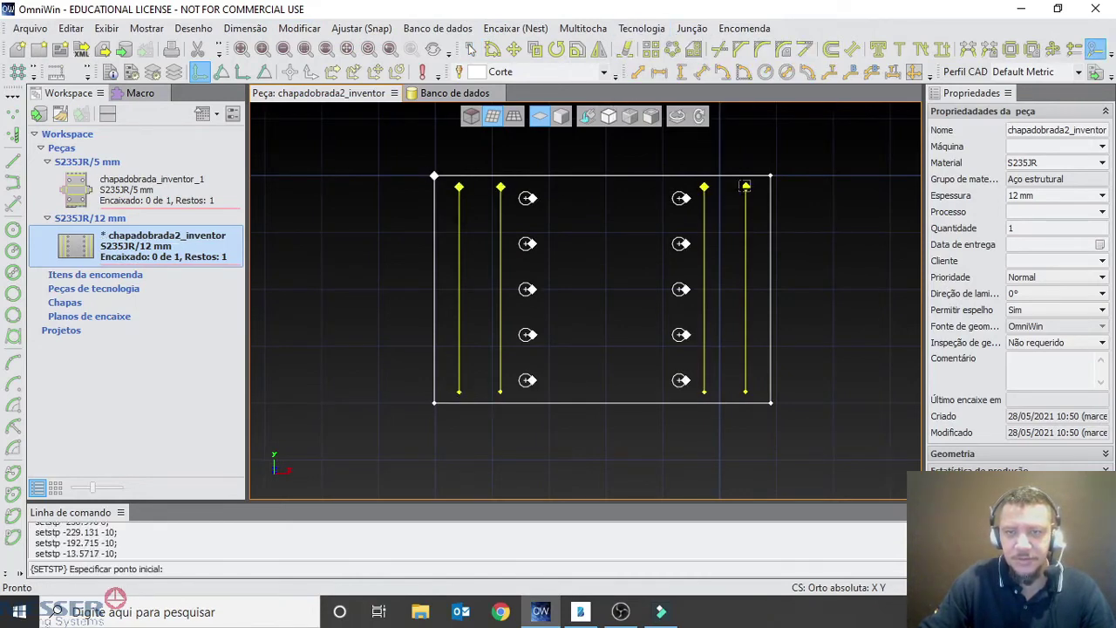
{"action": "left_click", "coordinate": [500, 391]}
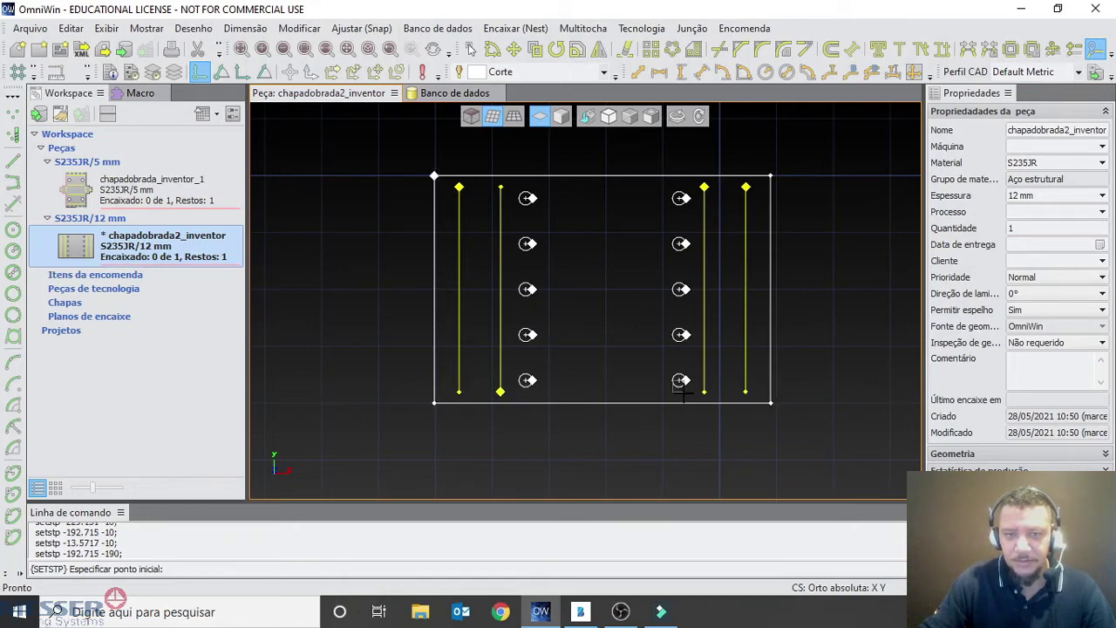
{"action": "left_click", "coordinate": [747, 384]}
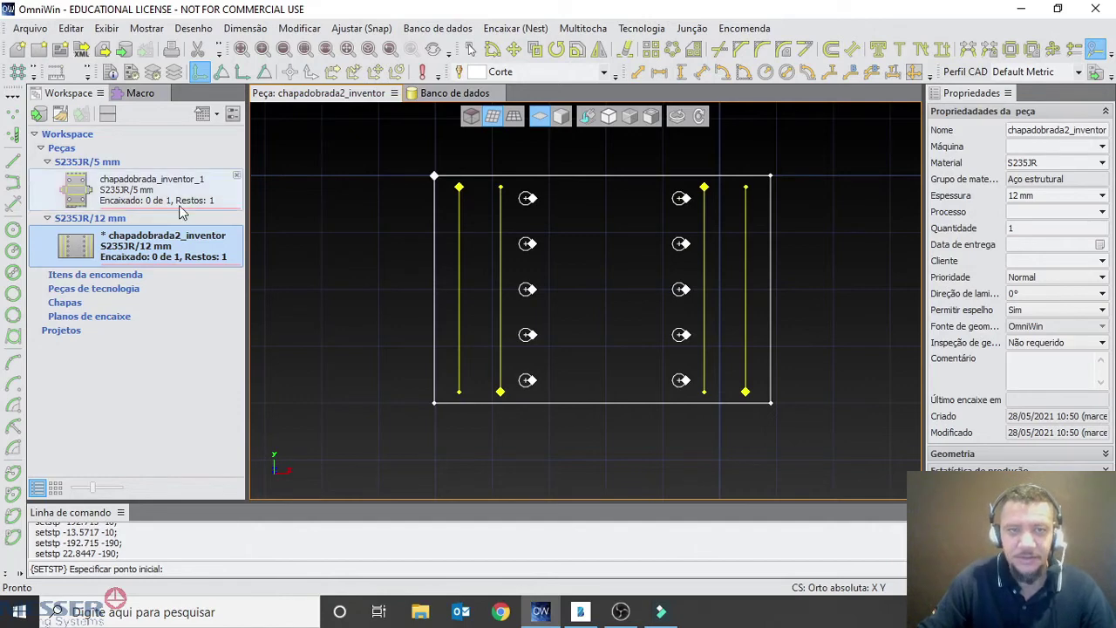
{"action": "right_click", "coordinate": [122, 242]}
{"action": "left_click", "coordinate": [191, 299]}
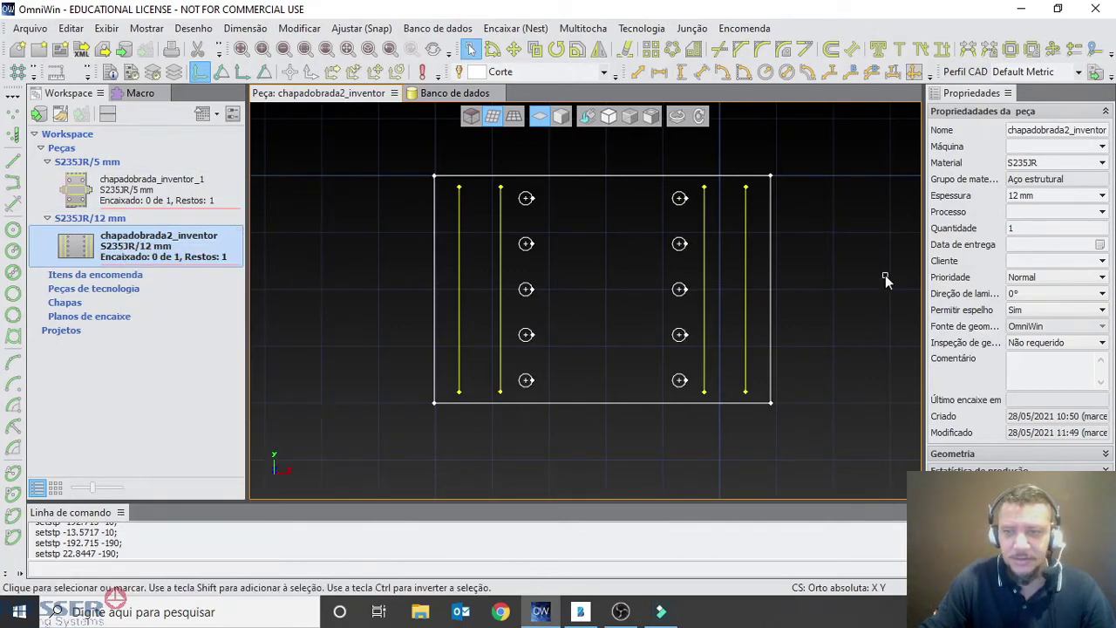
Step: Apply a VDS bevel to the rectangular outline's right side with a DS angle of 25° at start and end
{"action": "left_click", "coordinate": [794, 288]}
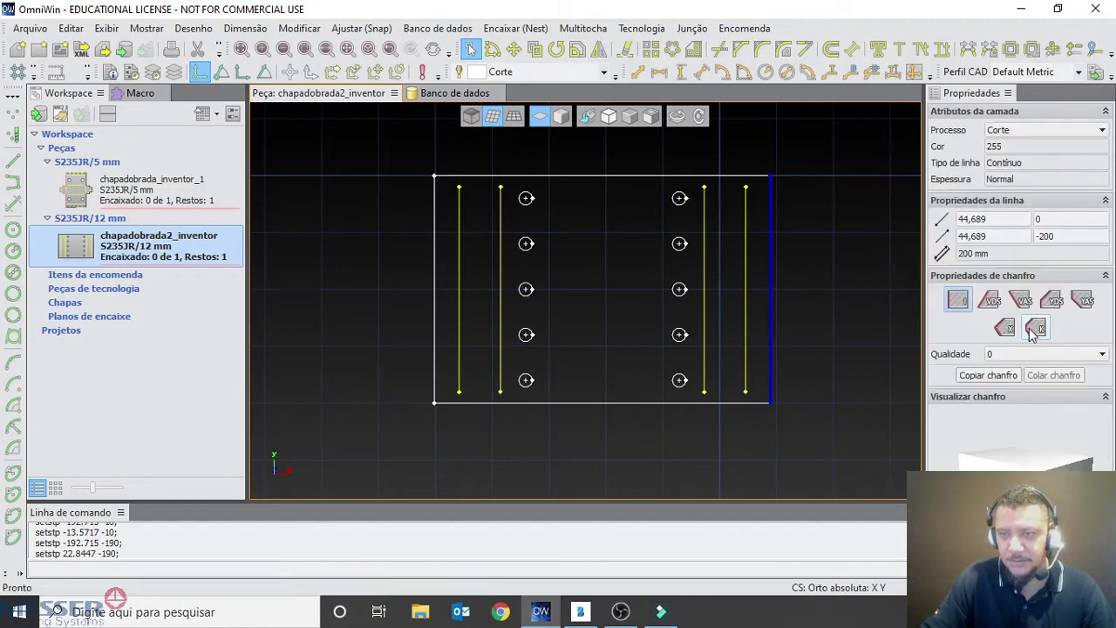
{"action": "left_click", "coordinate": [989, 300]}
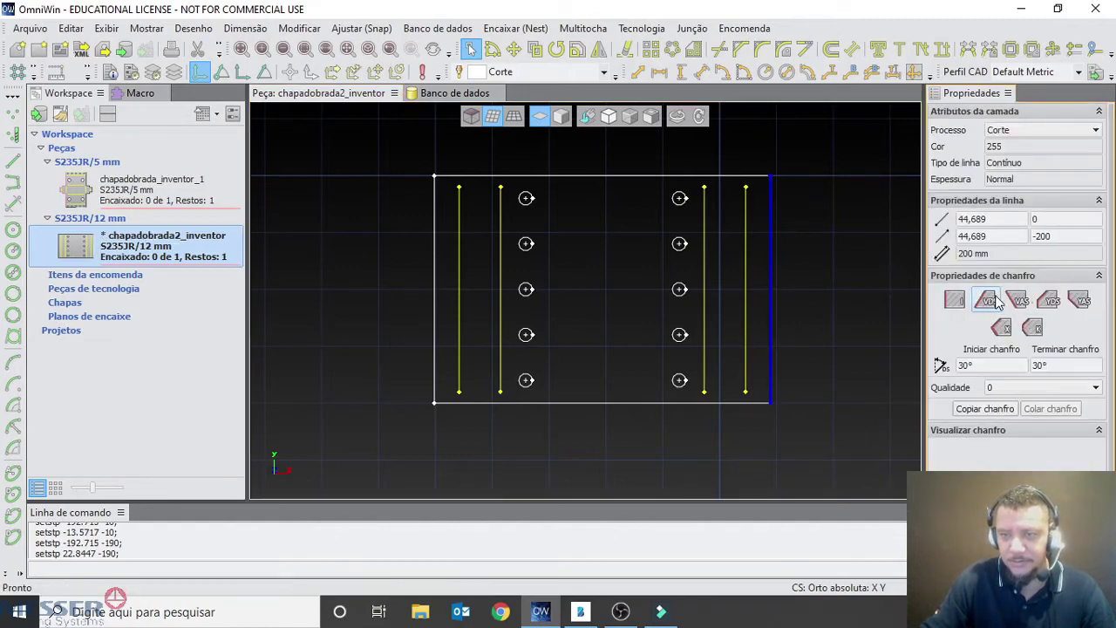
{"action": "type", "text": "25"}
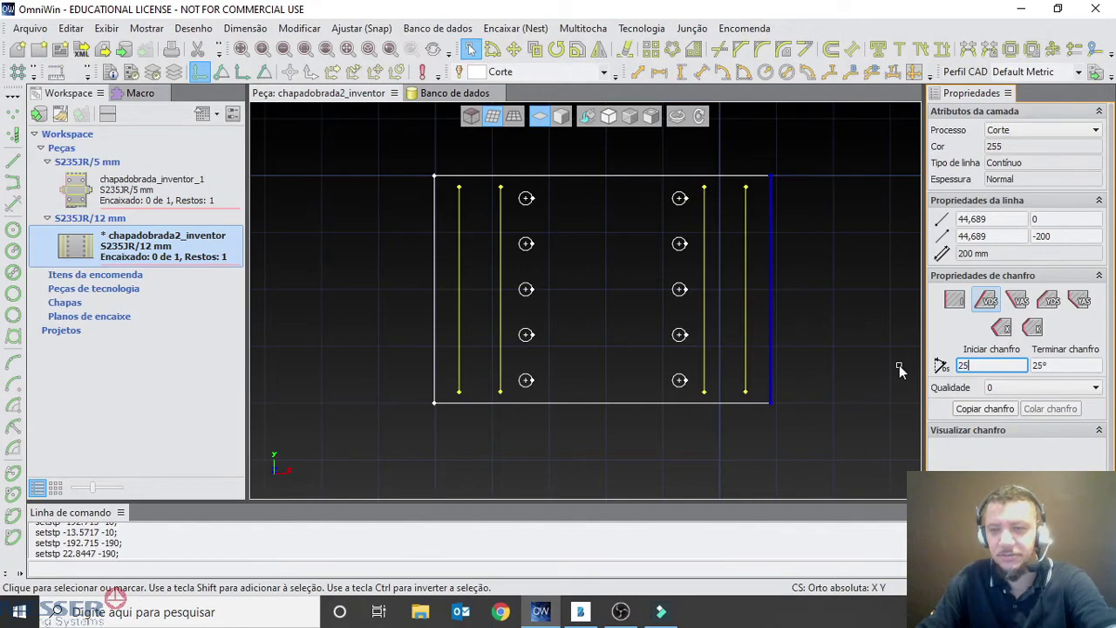
{"action": "key", "text": "Return"}
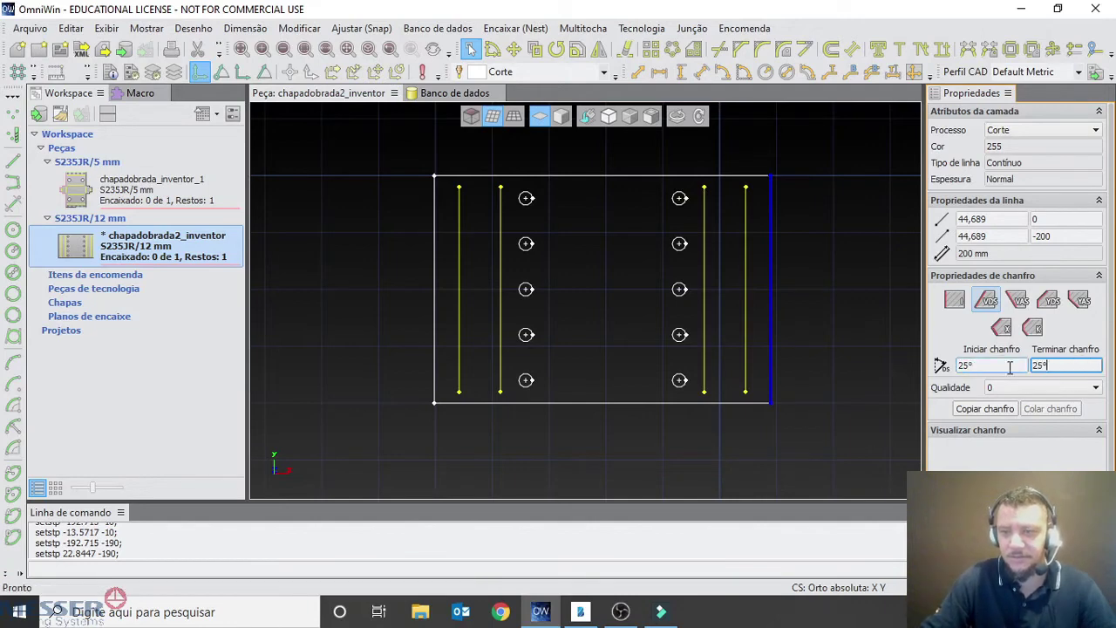
Step: Apply a VAS bevel to the rectangular outline's left side with 25° at start and end, and save the part
{"action": "left_click", "coordinate": [800, 324]}
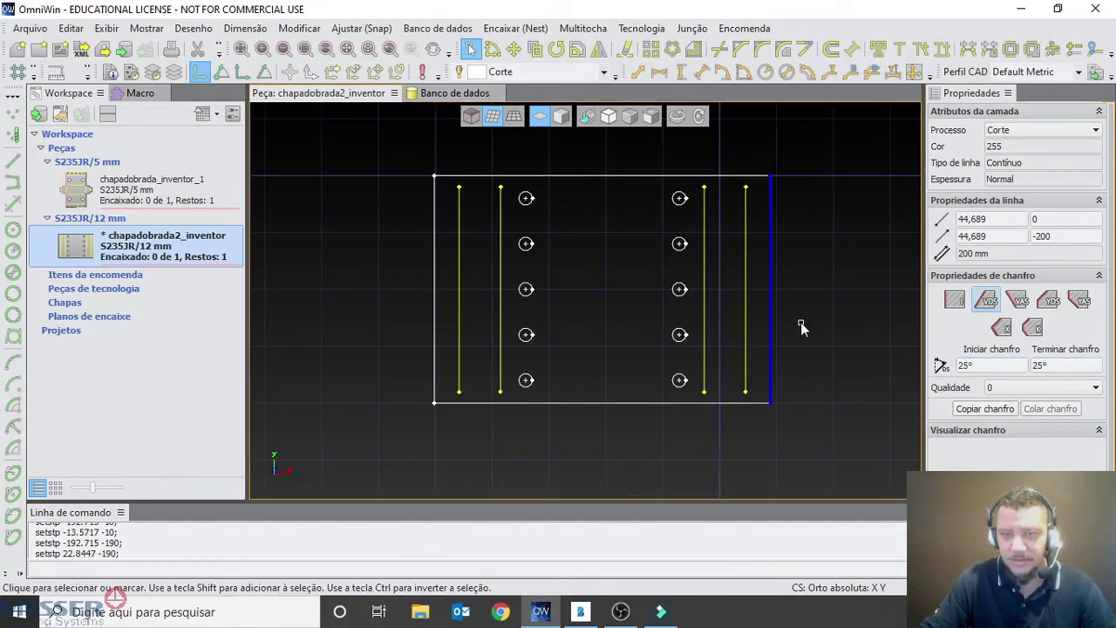
{"action": "left_click", "coordinate": [436, 323]}
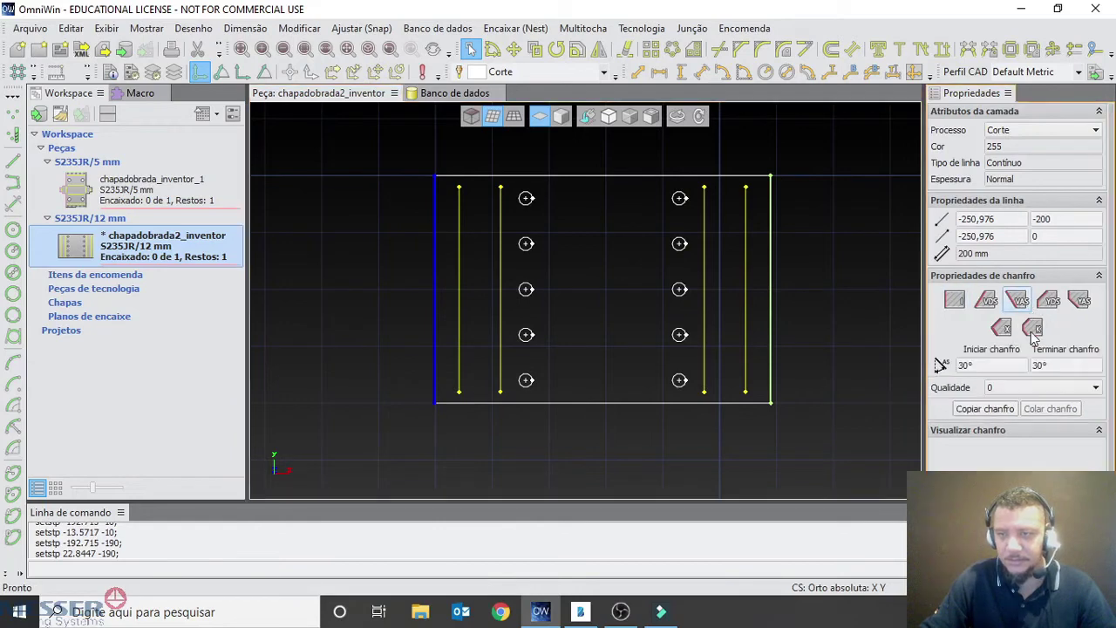
{"action": "type", "text": "25"}
{"action": "left_click", "coordinate": [1071, 367]}
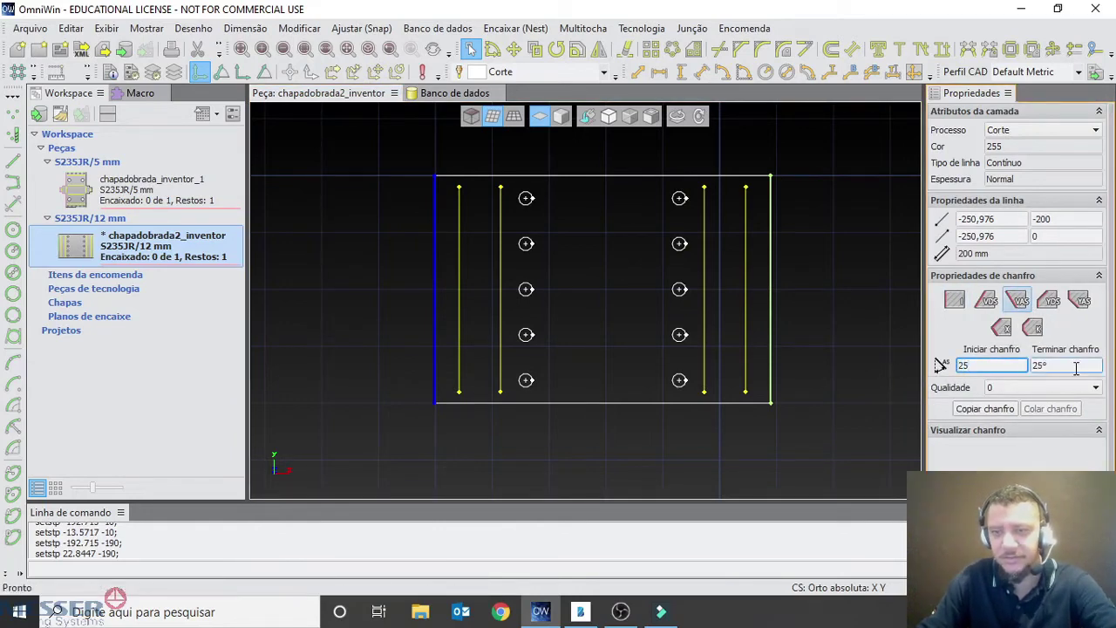
{"action": "left_click", "coordinate": [834, 382]}
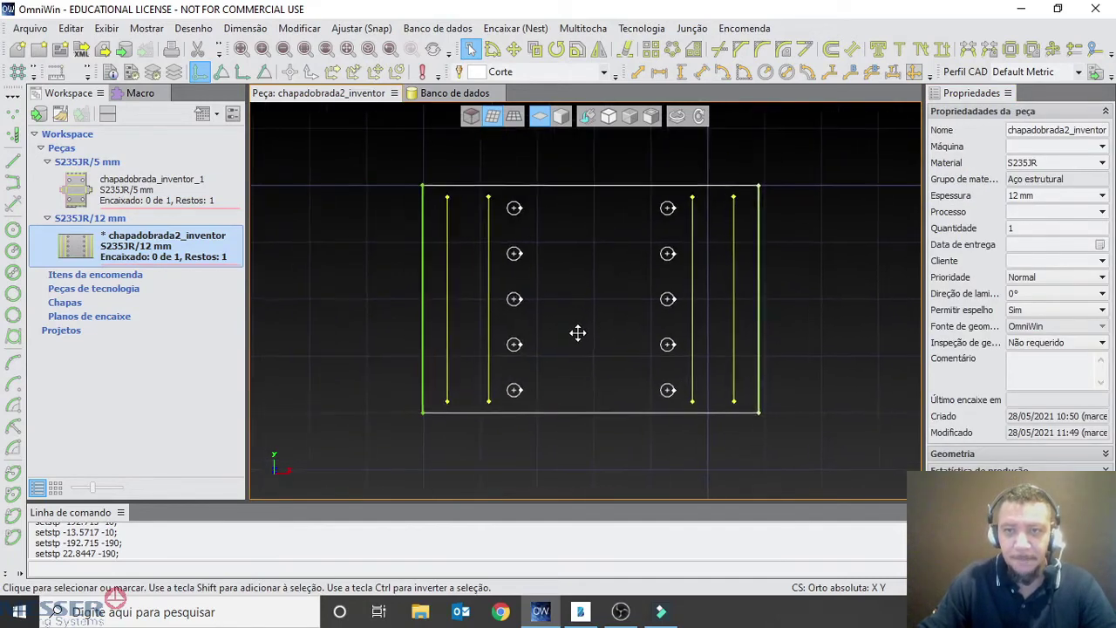
{"action": "right_click", "coordinate": [159, 253]}
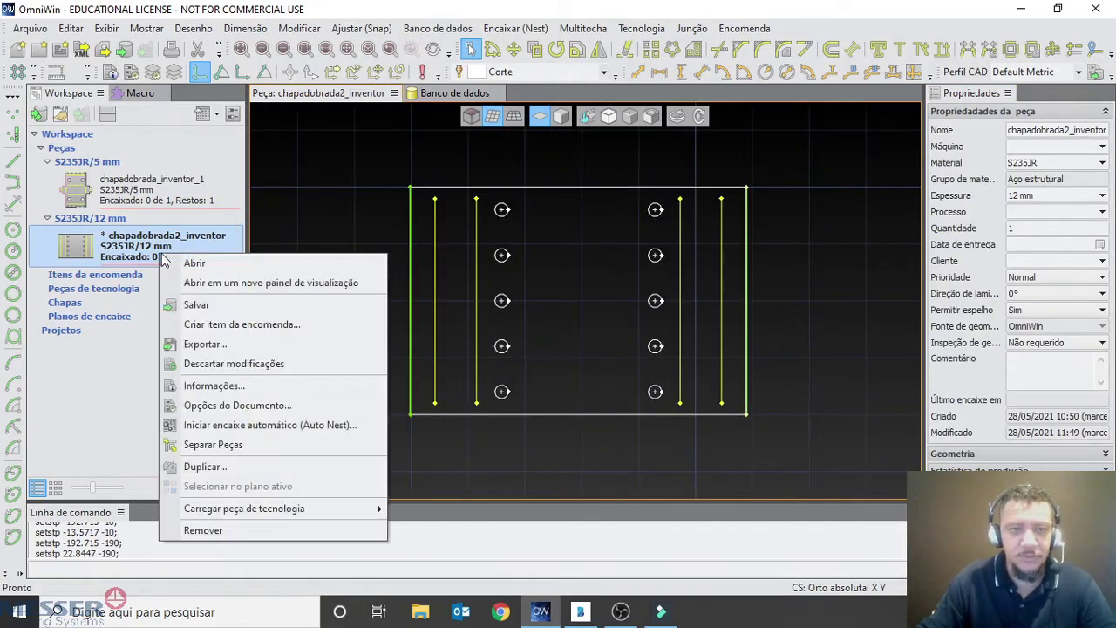
{"action": "left_click", "coordinate": [225, 304]}
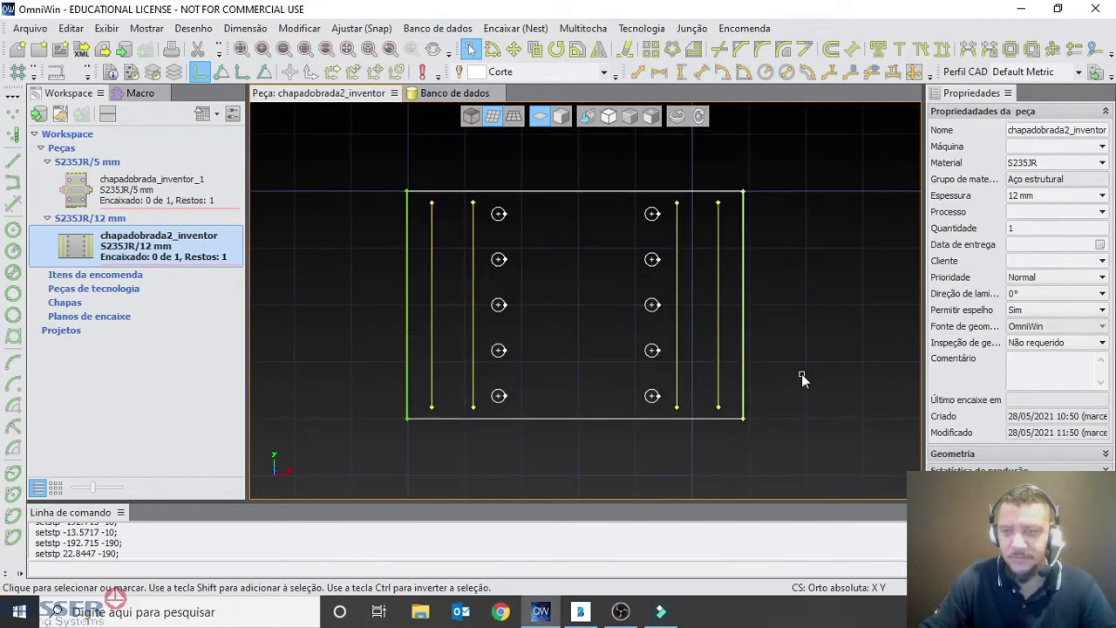
Step: Examine the cut quality options available for the rectangular outline's upper edge
{"action": "left_click", "coordinate": [633, 621]}
{"action": "left_click", "coordinate": [1038, 430]}
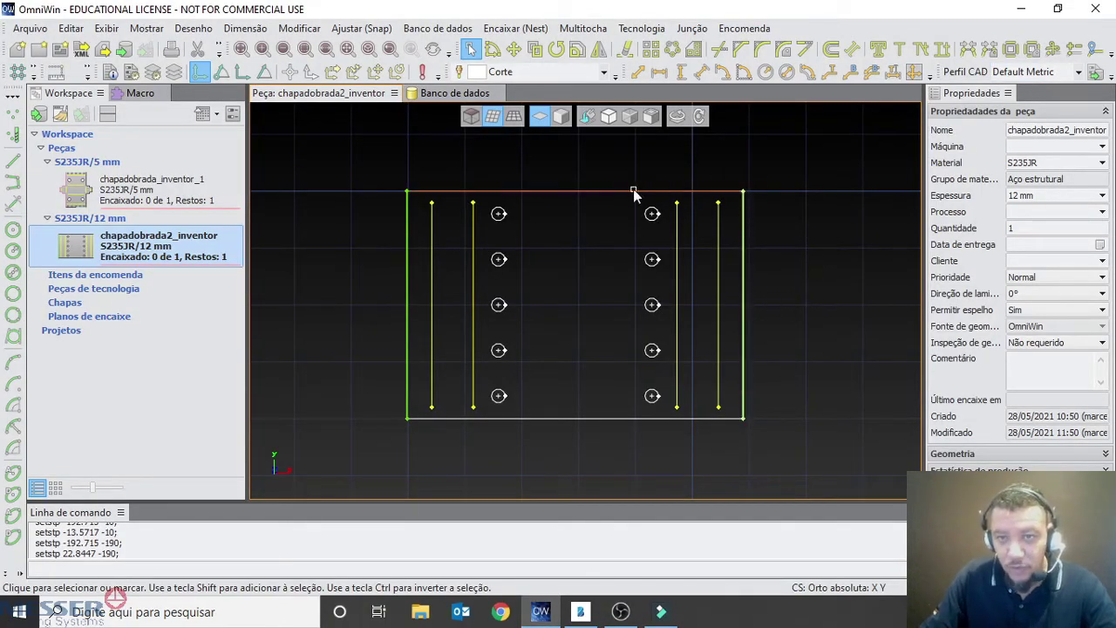
{"action": "left_click", "coordinate": [575, 192]}
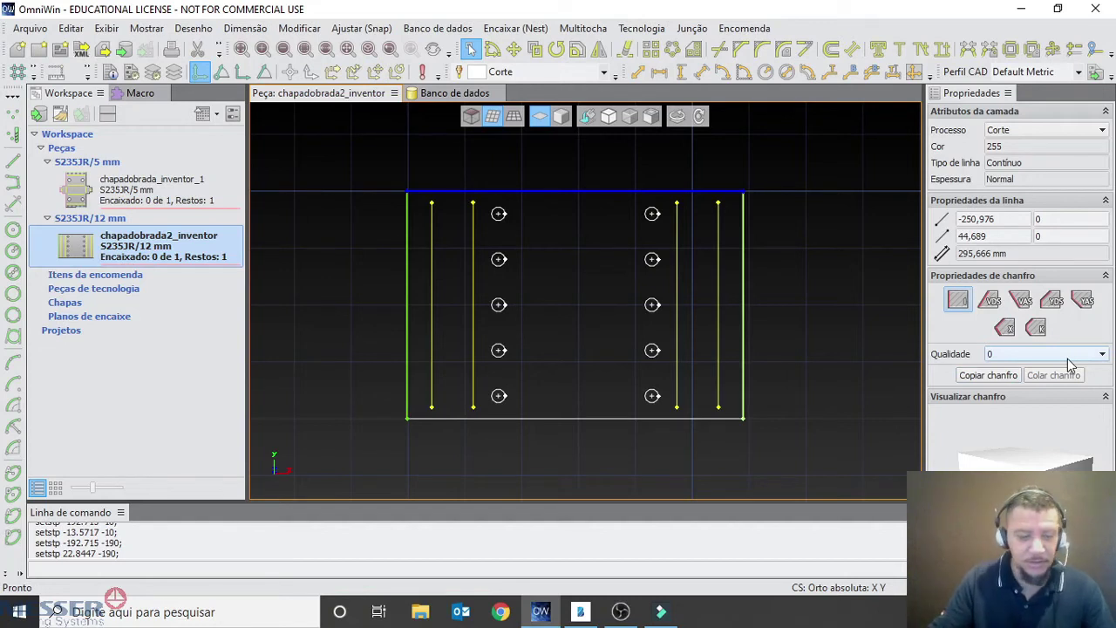
{"action": "left_click_drag", "start_coordinate": [792, 252], "coordinate": [735, 297]}
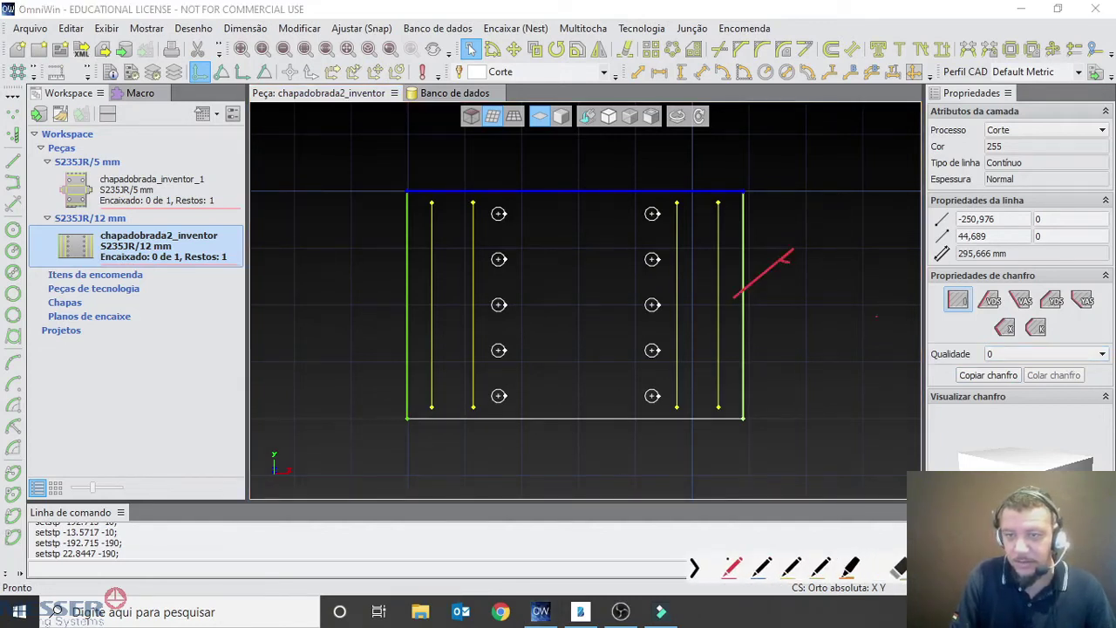
{"action": "mouse_move", "coordinate": [905, 345]}
{"action": "left_mouse_down"}
{"action": "mouse_move", "coordinate": [969, 372]}
{"action": "mouse_move", "coordinate": [938, 343]}
{"action": "left_mouse_up"}
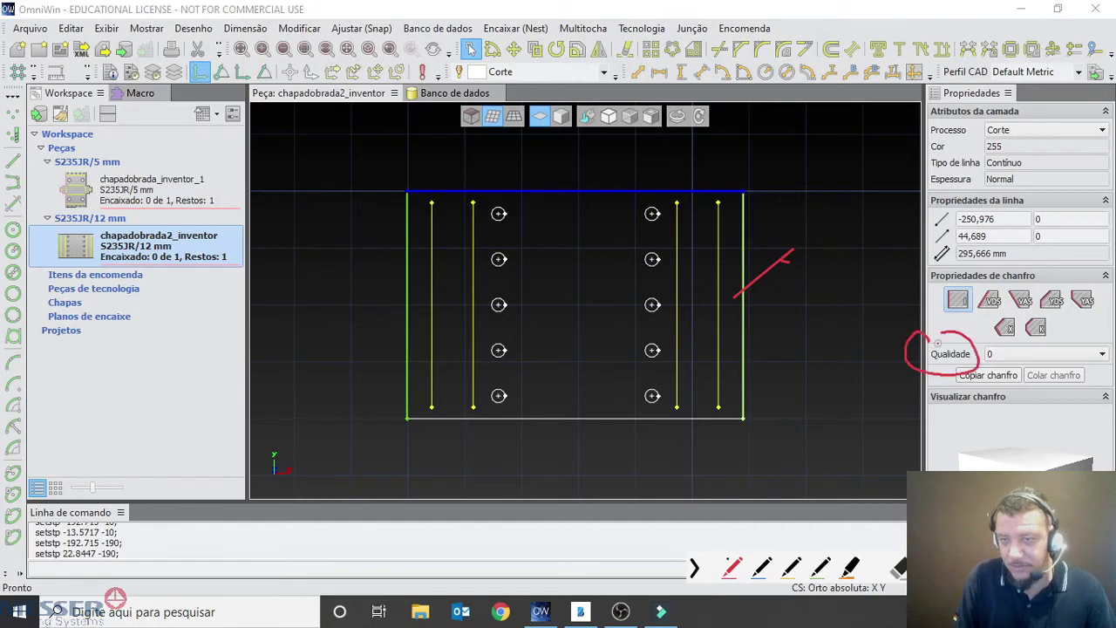
{"action": "key", "text": "Escape"}
{"action": "left_click", "coordinate": [1007, 355]}
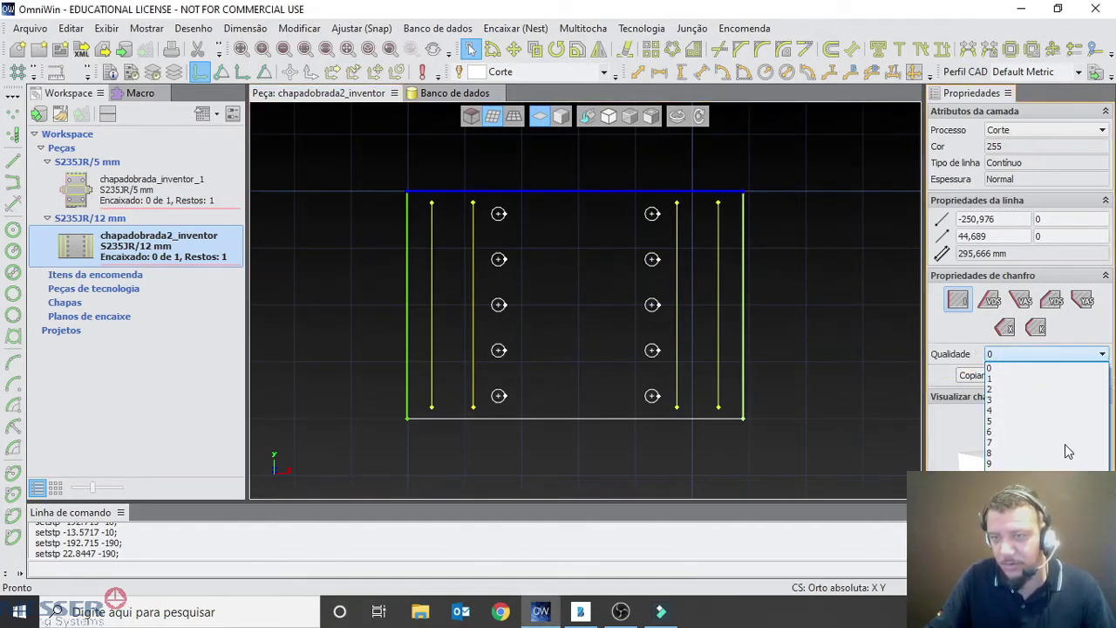
{"action": "left_click", "coordinate": [999, 365]}
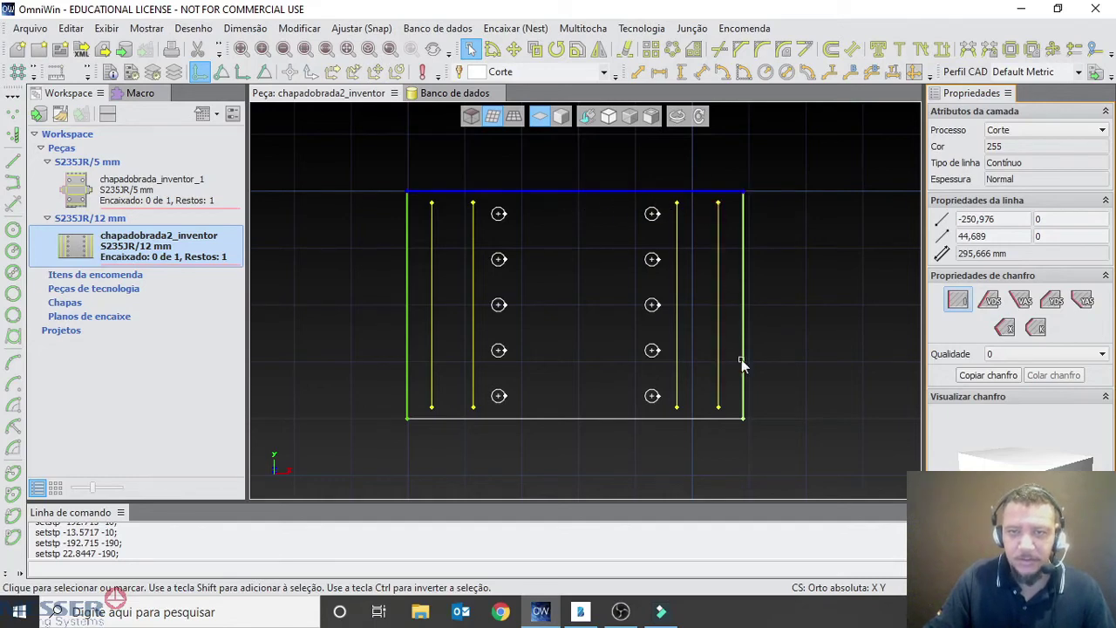
Step: Check the right side's bevel settings and set the cut quality of the outline's upper edge to 1
{"action": "left_click", "coordinate": [742, 259]}
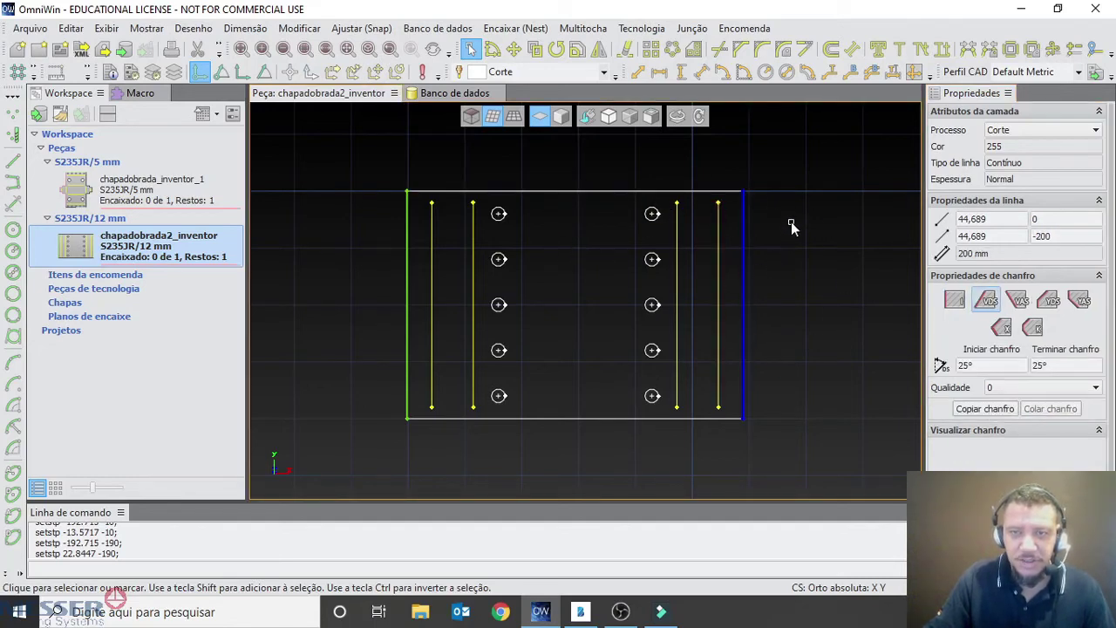
{"action": "left_click", "coordinate": [625, 193]}
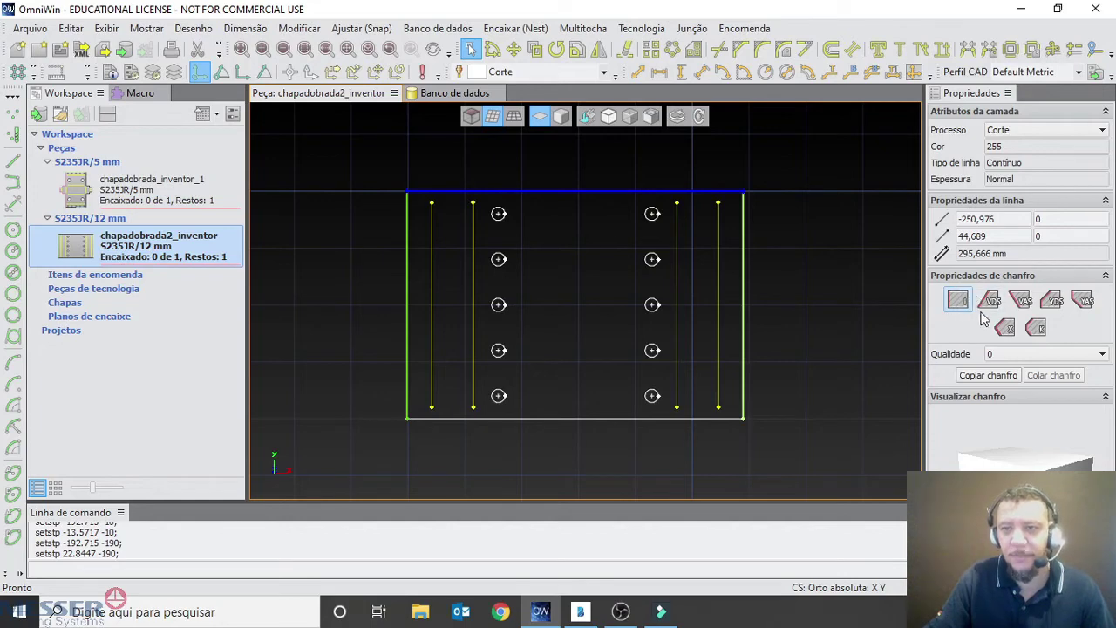
{"action": "left_click", "coordinate": [951, 309]}
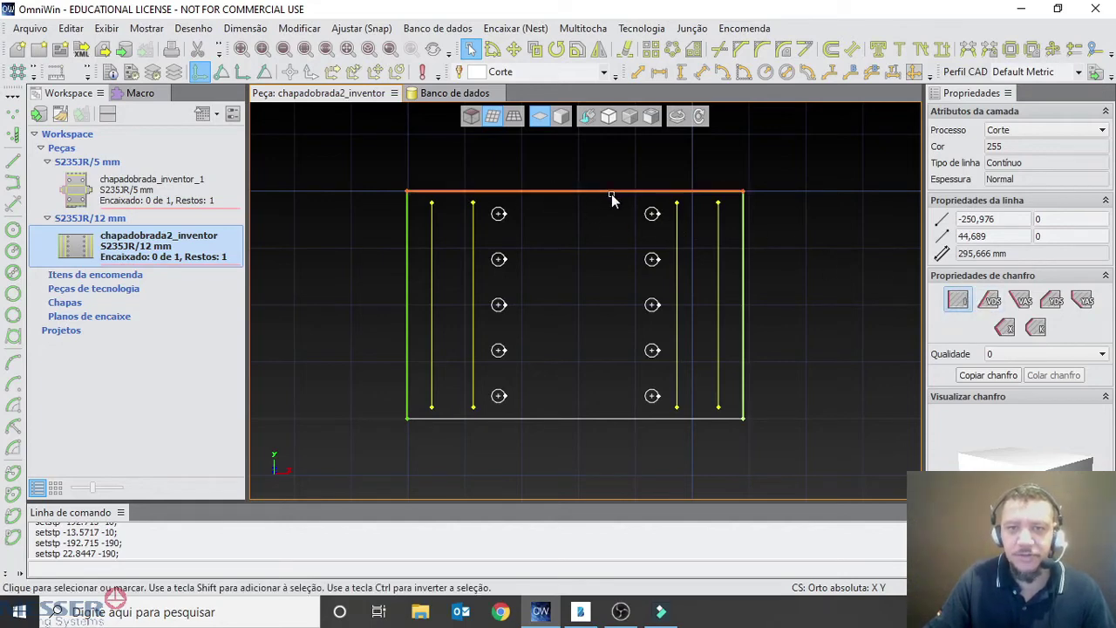
{"action": "left_click", "coordinate": [1012, 354]}
{"action": "left_click", "coordinate": [1003, 380]}
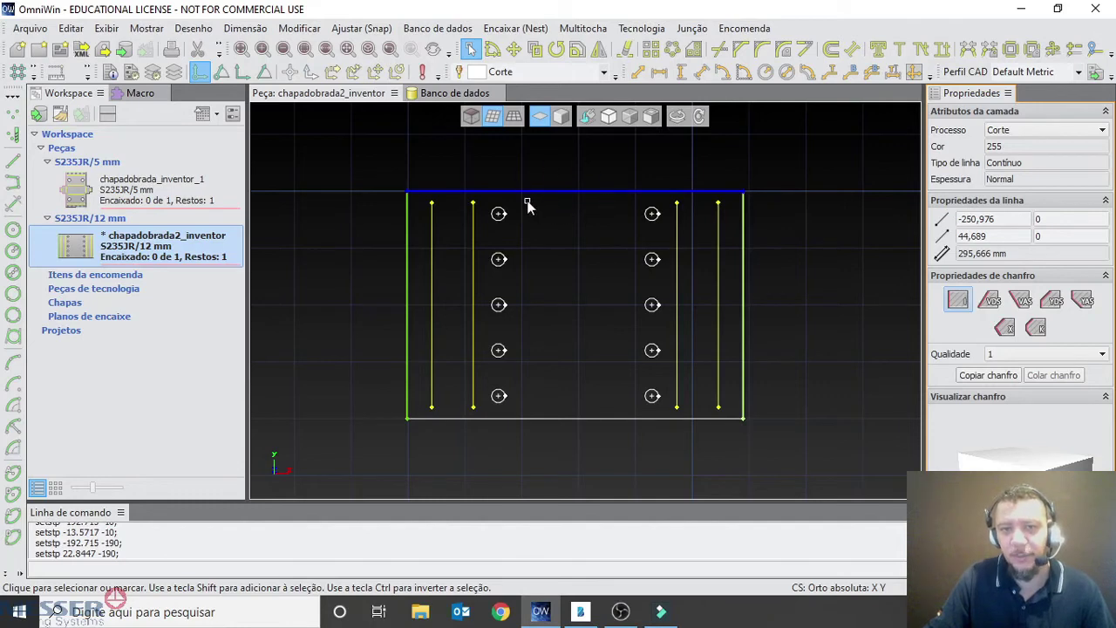
Step: Set the cut quality to 2 for the right column's uppermost circle and for all ten circles in both columns together
{"action": "left_click", "coordinate": [648, 221]}
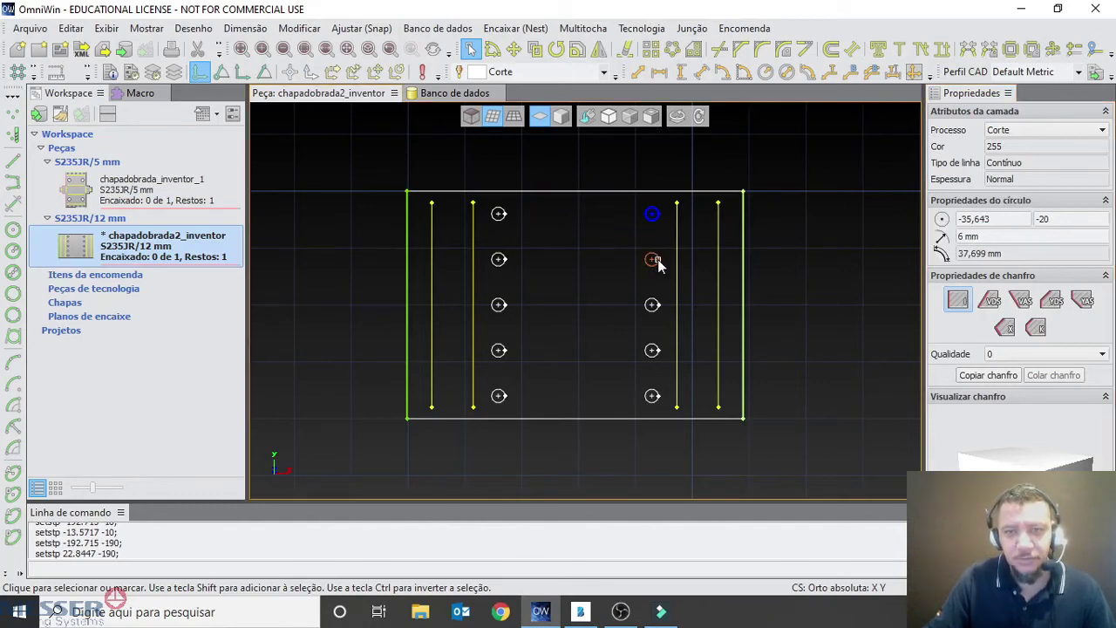
{"action": "left_click", "coordinate": [1025, 354]}
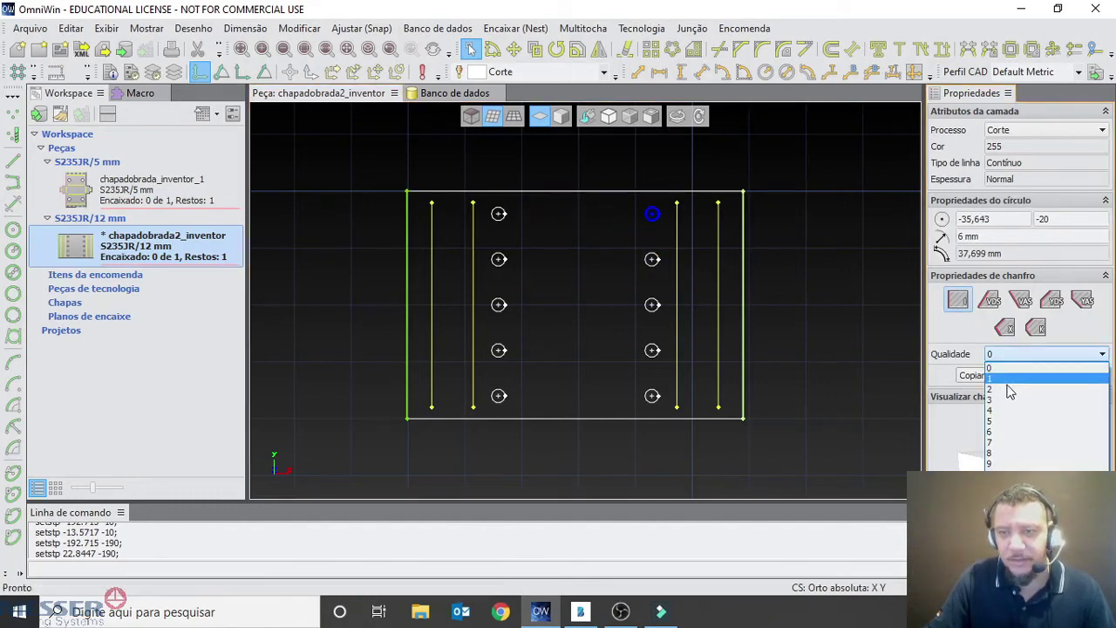
{"action": "left_click", "coordinate": [1003, 396]}
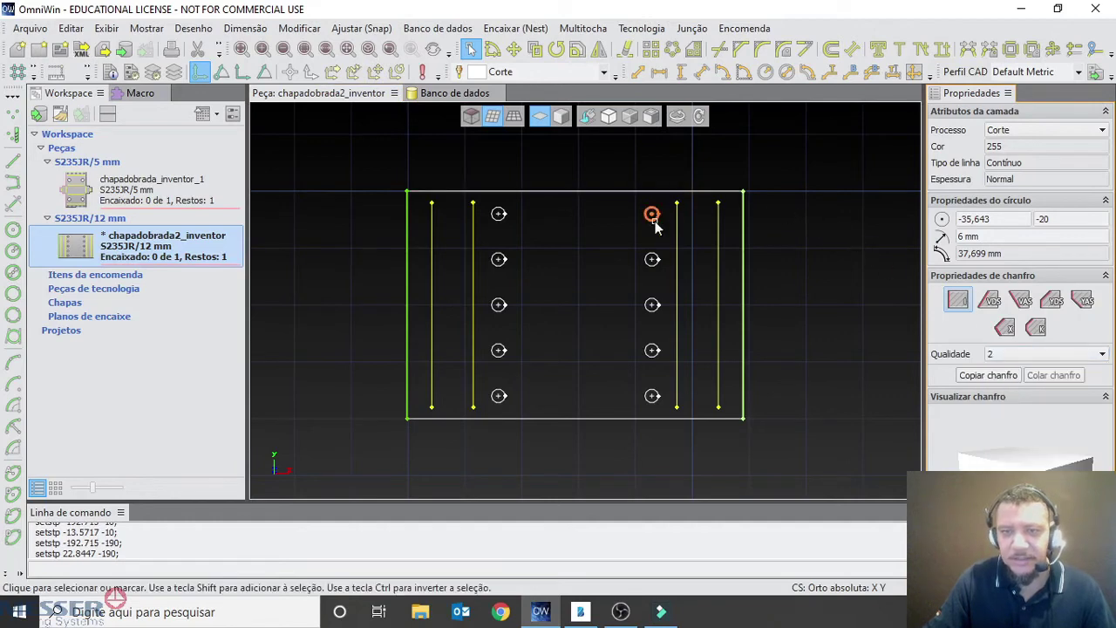
{"action": "left_click_drag", "start_coordinate": [664, 408], "coordinate": [629, 208]}
{"action": "left_click_drag", "start_coordinate": [527, 410], "coordinate": [494, 210]}
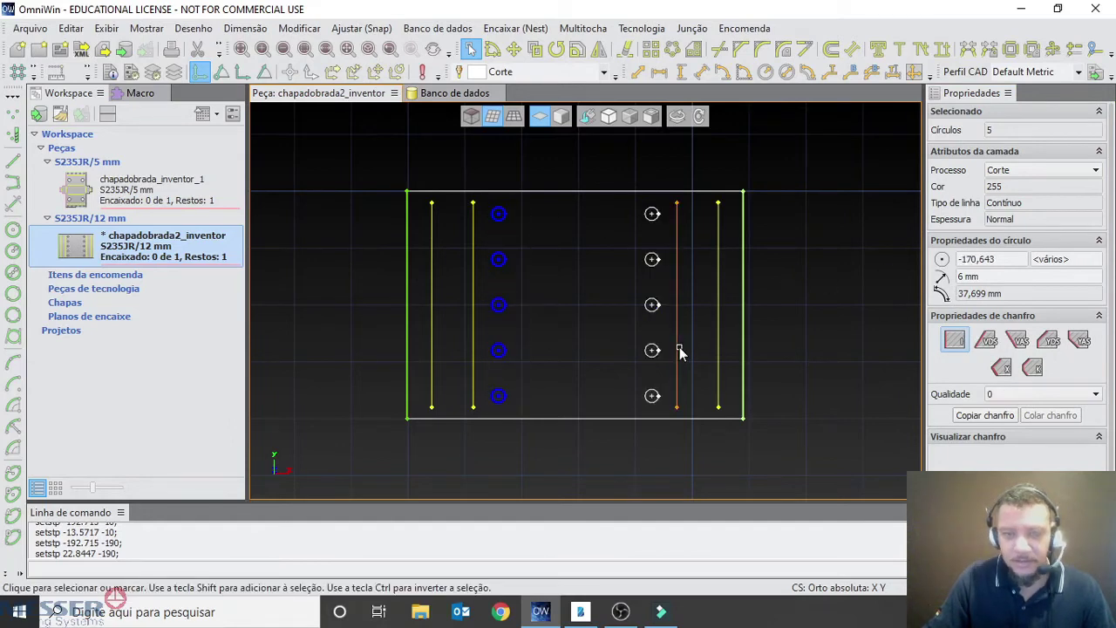
{"action": "left_click_drag", "start_coordinate": [666, 410], "coordinate": [639, 216]}
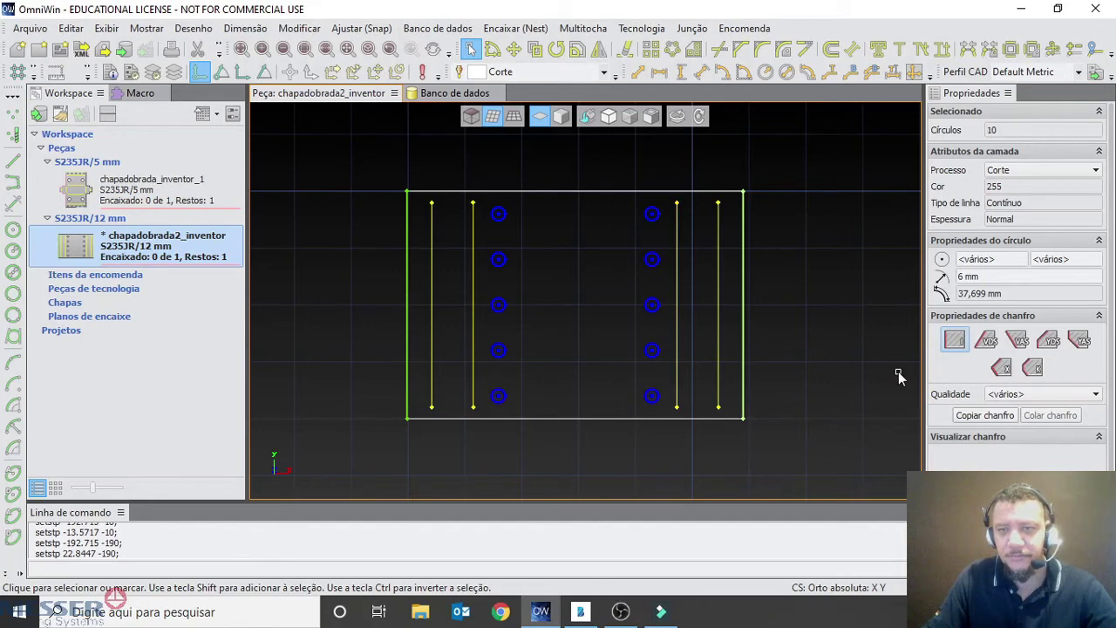
{"action": "left_click", "coordinate": [1003, 394]}
{"action": "left_click", "coordinate": [994, 439]}
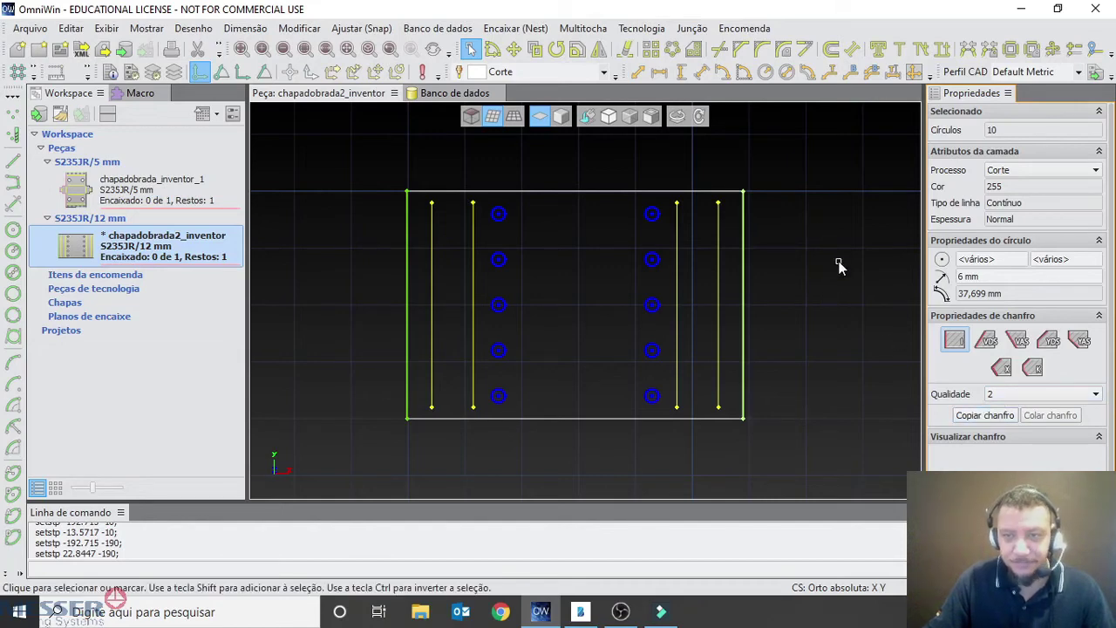
{"action": "left_click", "coordinate": [812, 384]}
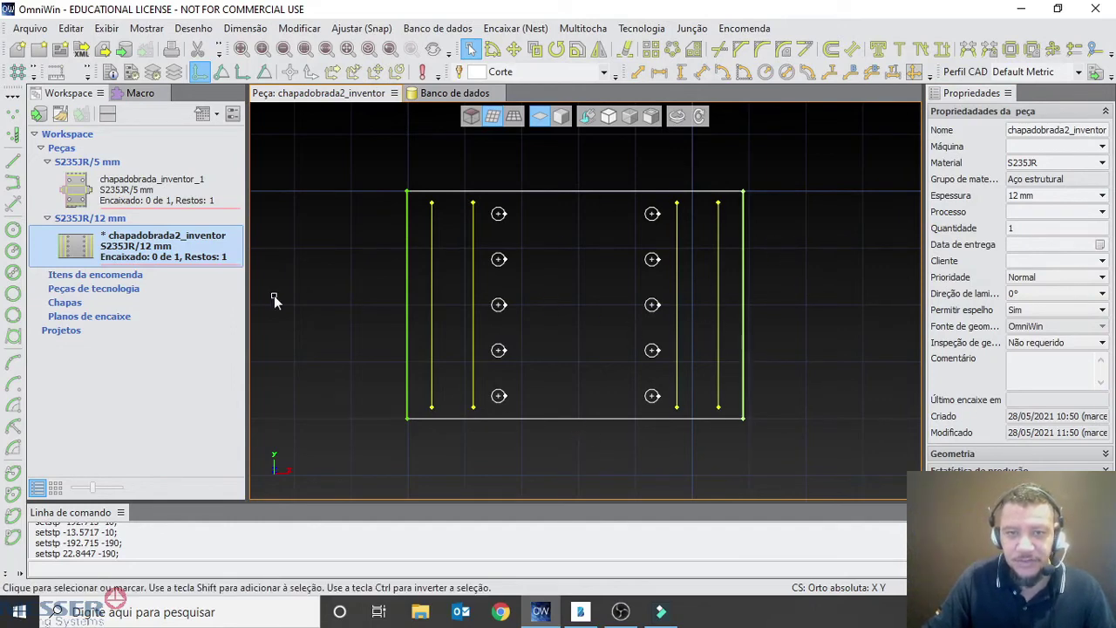
Step: In the chapadobrada_inventor_1 part, copy the left contour's X bevel to the right contour and save the part
{"action": "left_click", "coordinate": [179, 197]}
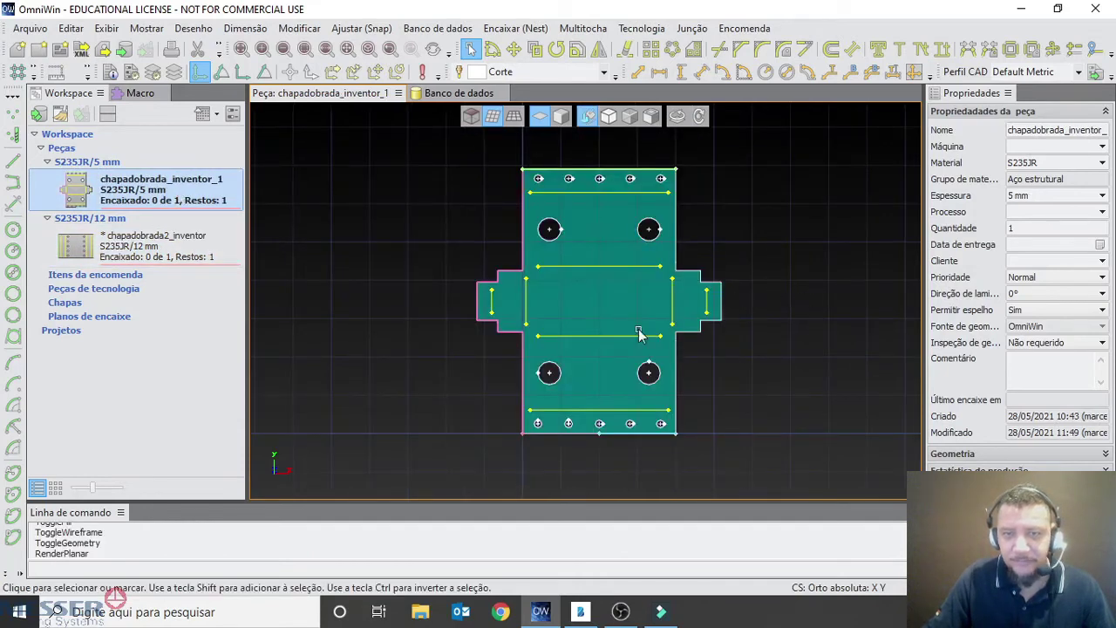
{"action": "left_click", "coordinate": [522, 268]}
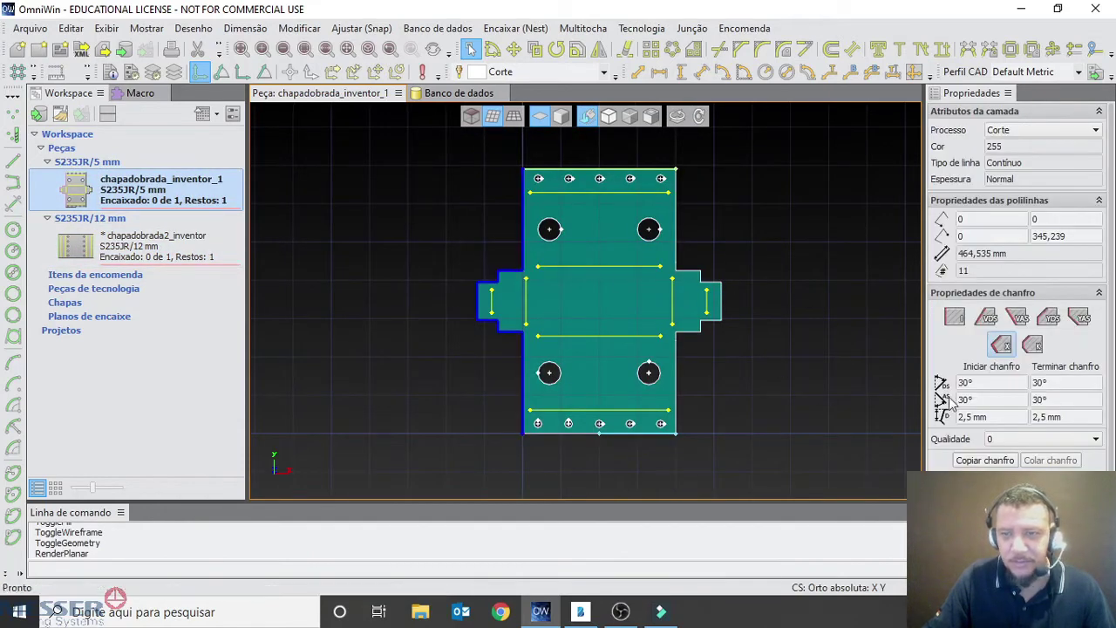
{"action": "left_click", "coordinate": [729, 298]}
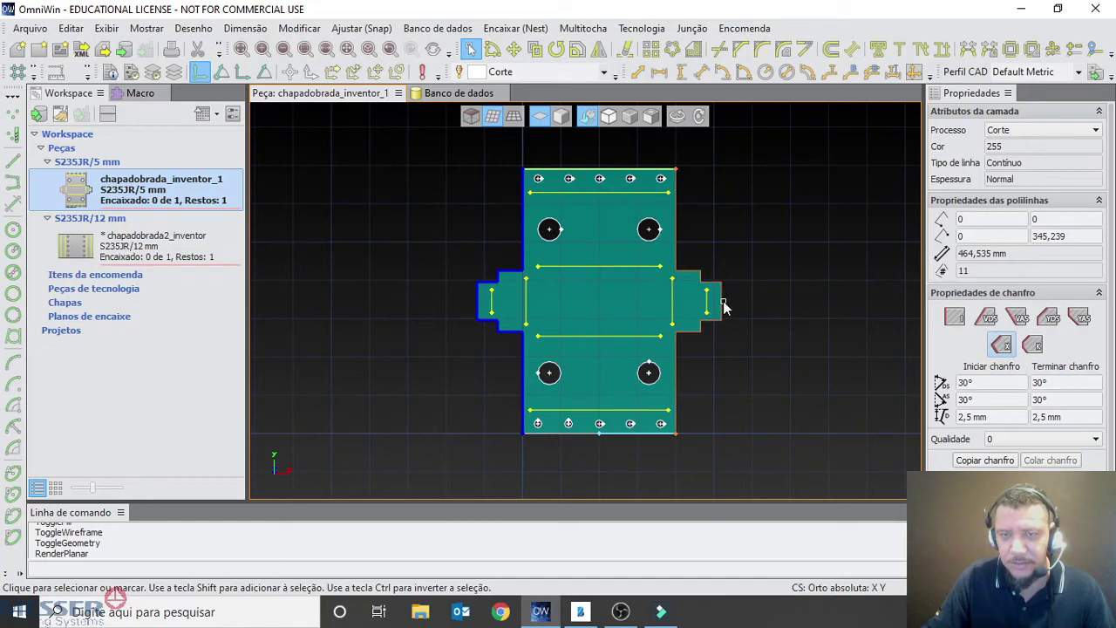
{"action": "left_click", "coordinate": [500, 277]}
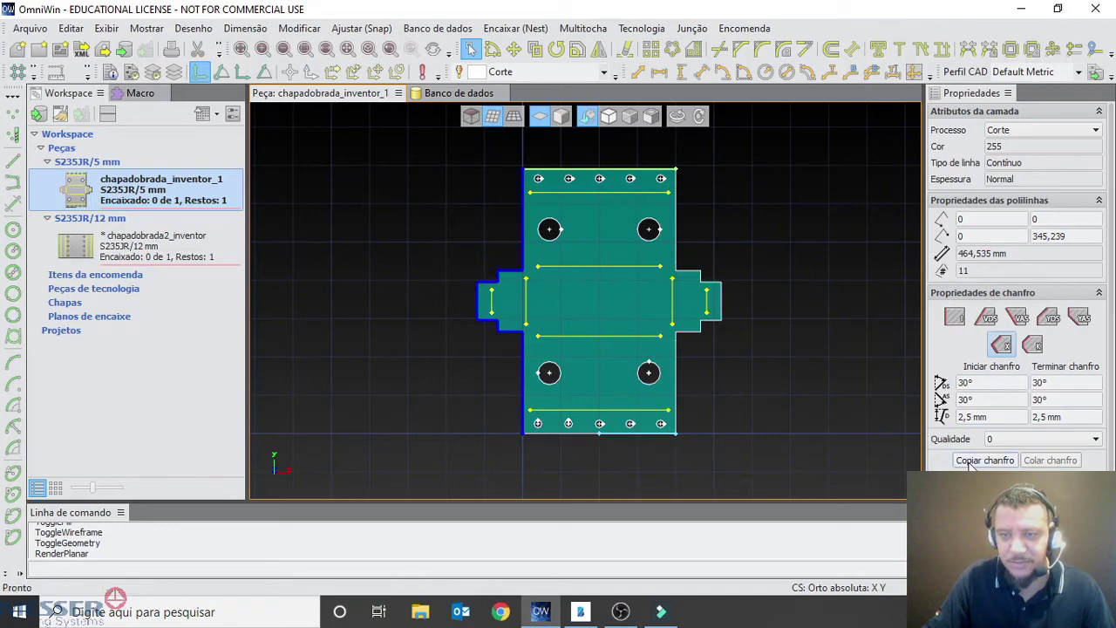
{"action": "left_click", "coordinate": [1008, 465]}
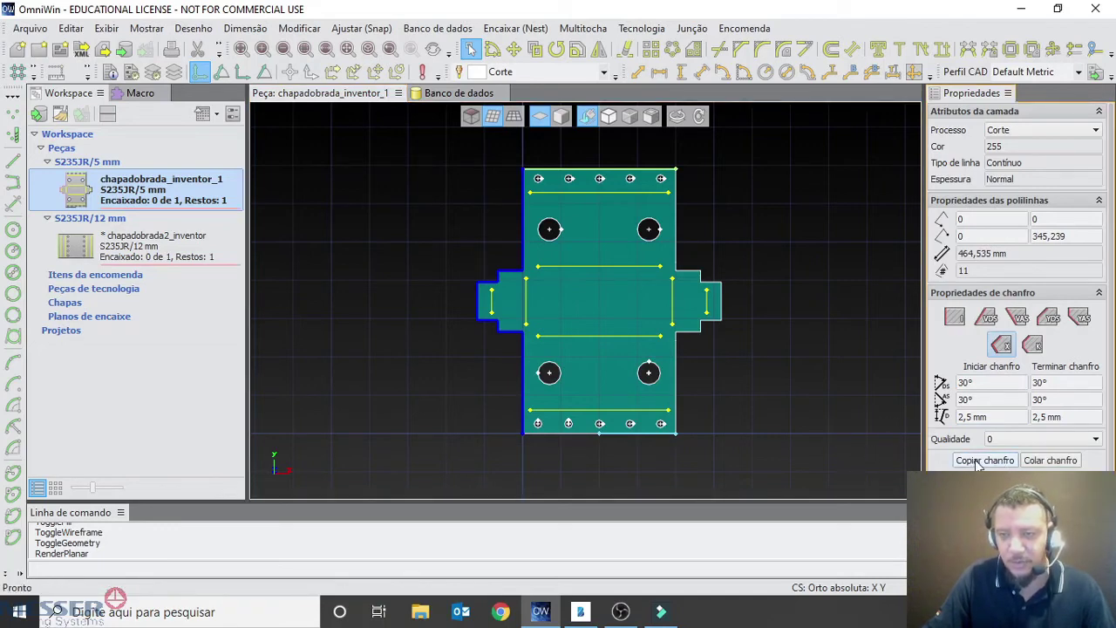
{"action": "left_click", "coordinate": [677, 364]}
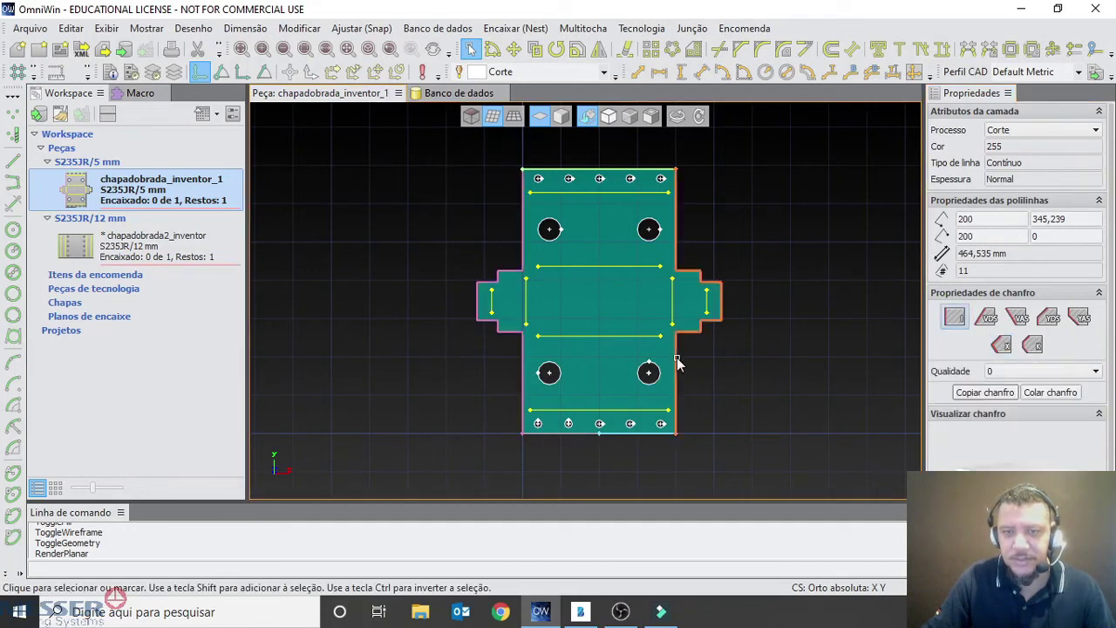
{"action": "left_click", "coordinate": [1072, 394]}
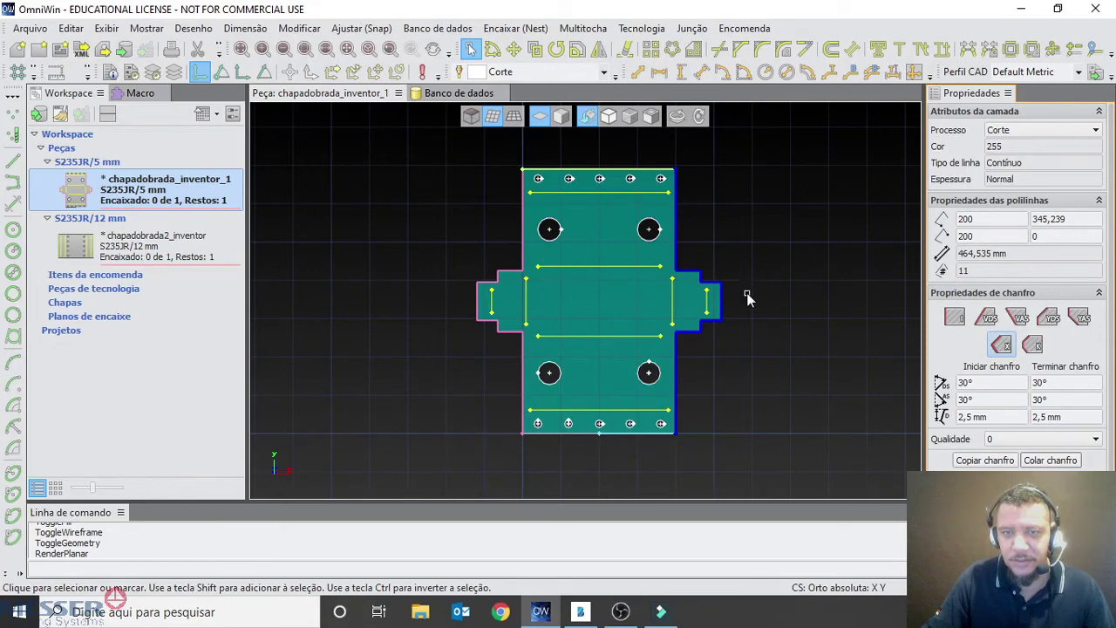
{"action": "left_click", "coordinate": [738, 329]}
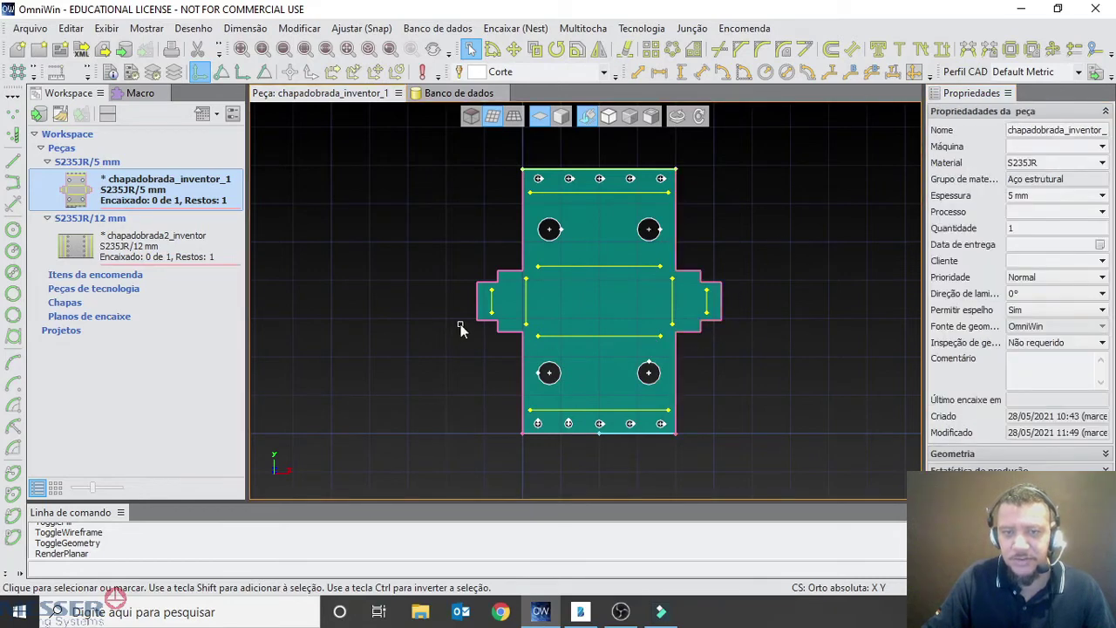
{"action": "right_click", "coordinate": [148, 189]}
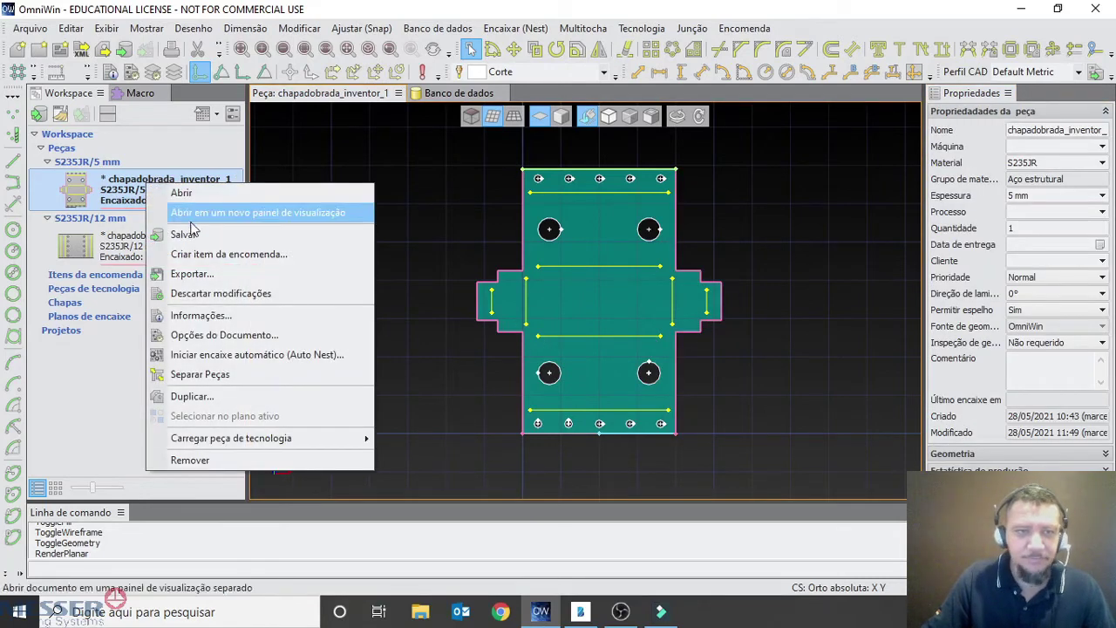
{"action": "left_click", "coordinate": [179, 232]}
Step: Reopen the chapadobrada2_inventor part and check the cut quality of individual circles in the right column
{"action": "left_click", "coordinate": [130, 249]}
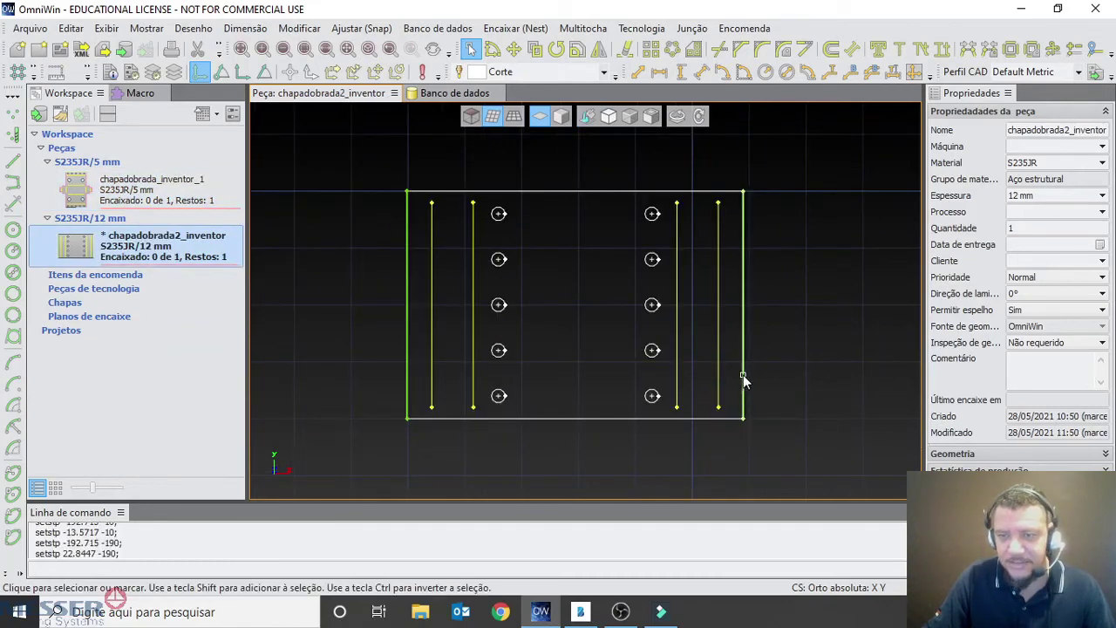
{"action": "left_click", "coordinate": [648, 220]}
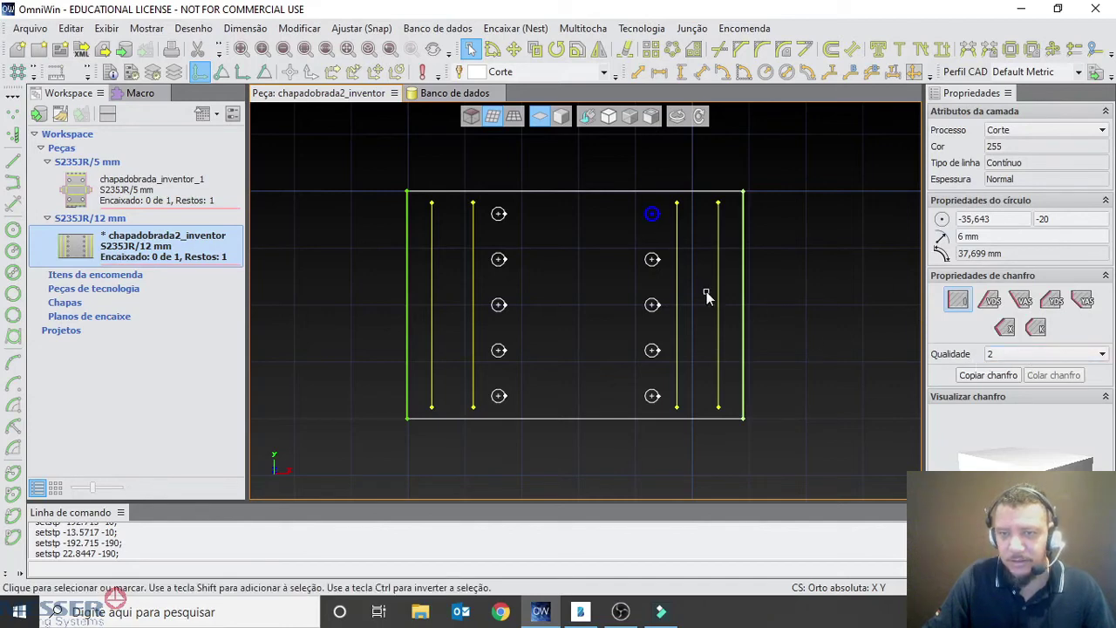
{"action": "left_click", "coordinate": [652, 304]}
{"action": "left_click", "coordinate": [652, 350]}
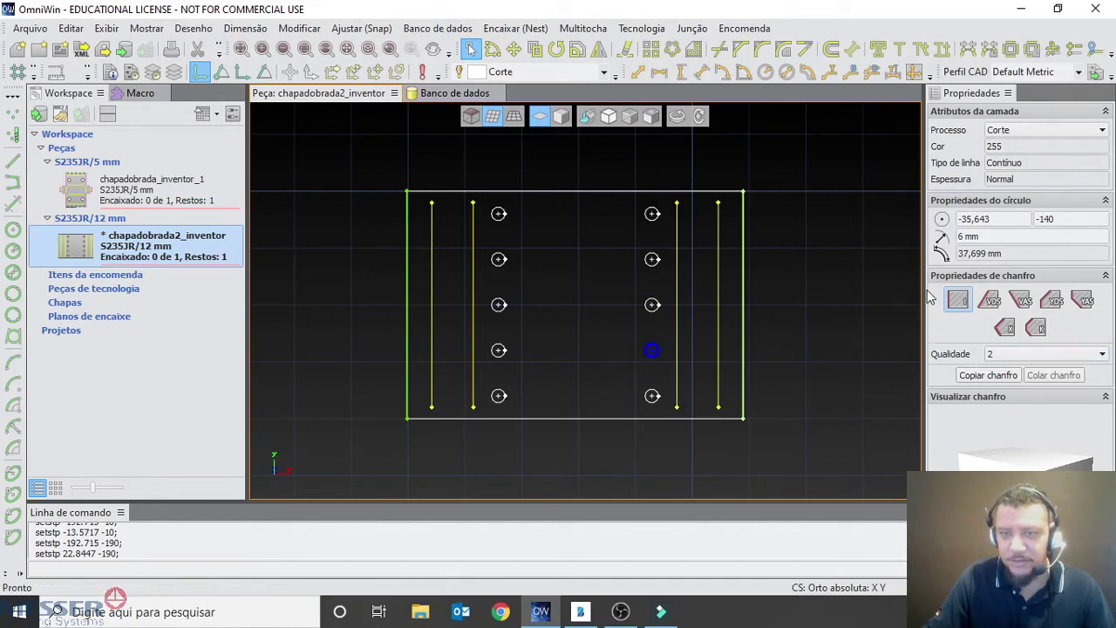
Step: Review the bevel and cut quality settings of the outline's upper, right and left edges and the right column's uppermost circle
{"action": "left_click", "coordinate": [635, 192]}
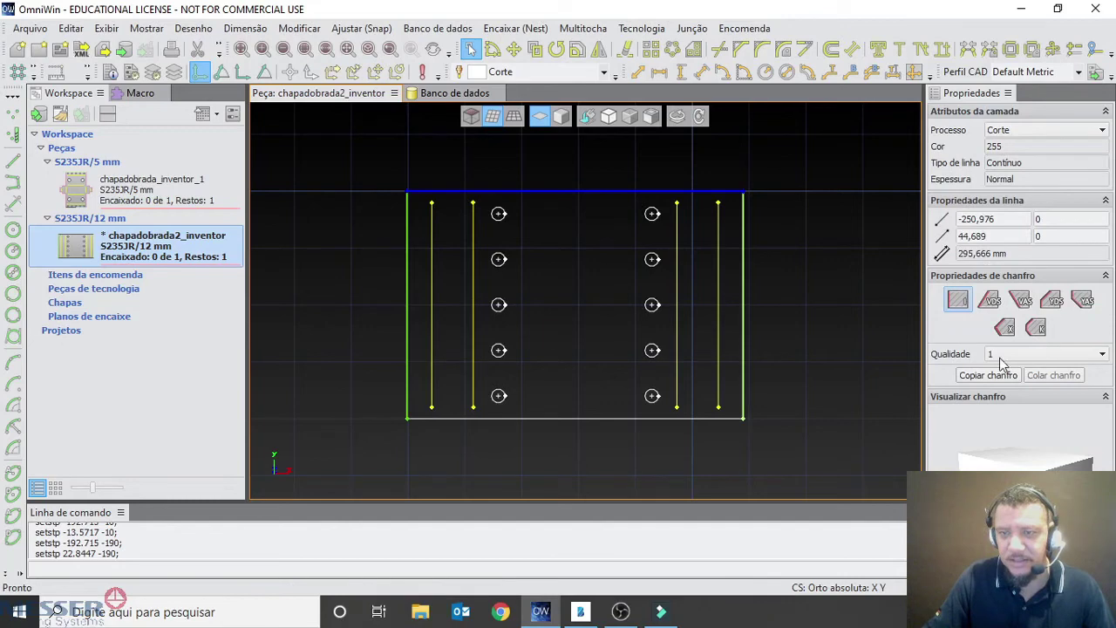
{"action": "left_click", "coordinate": [747, 293]}
{"action": "left_click", "coordinate": [744, 295]}
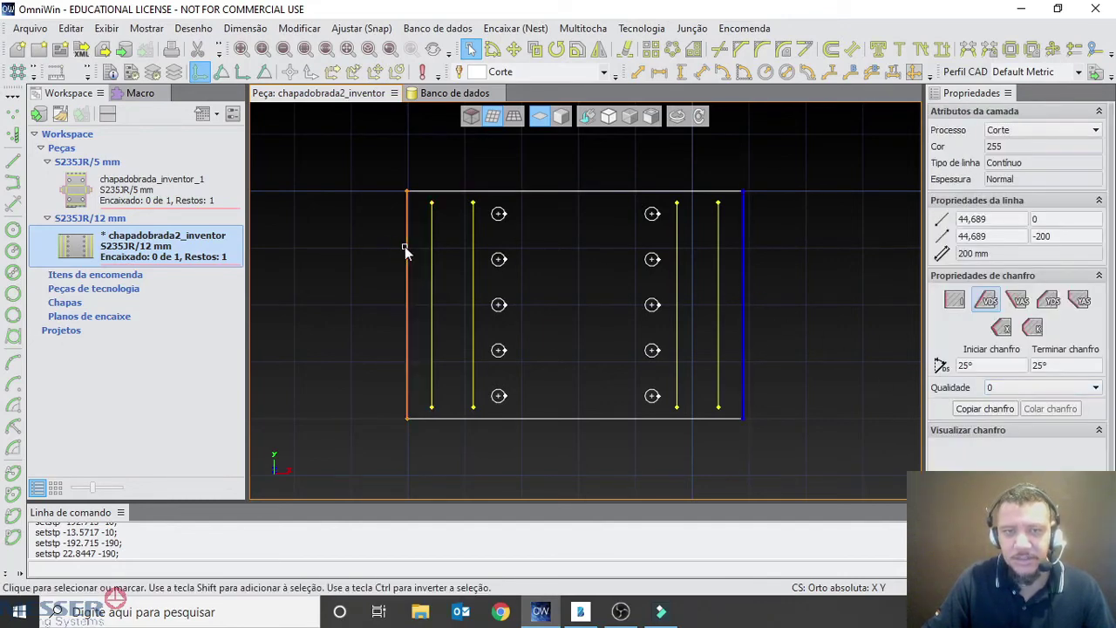
{"action": "left_click", "coordinate": [407, 247]}
{"action": "left_click", "coordinate": [747, 293]}
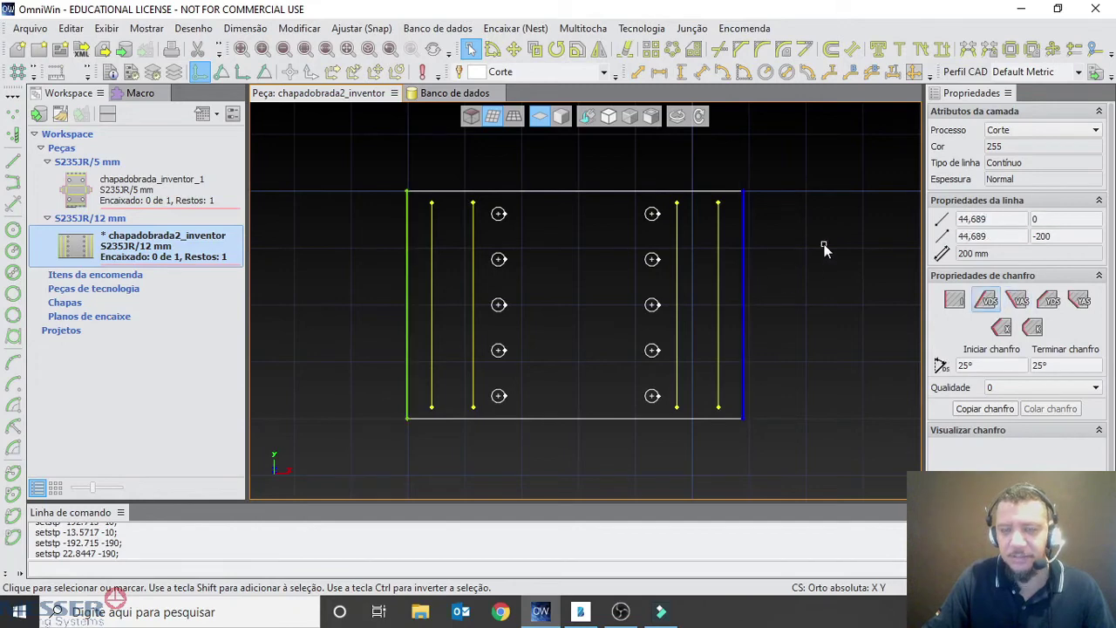
{"action": "left_click", "coordinate": [589, 192]}
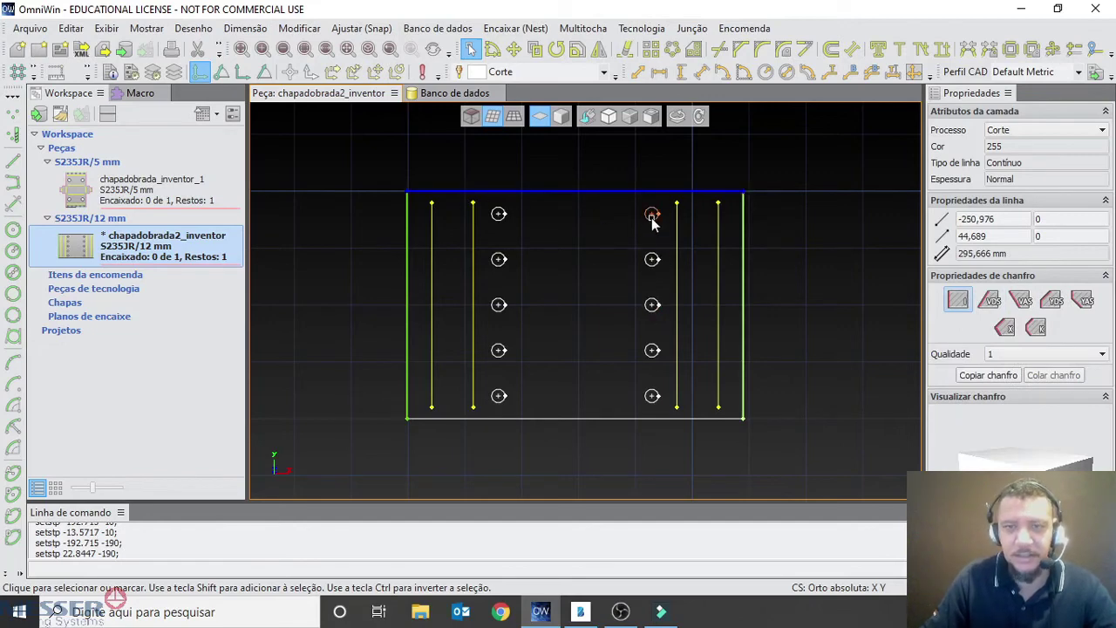
{"action": "left_click", "coordinate": [611, 319]}
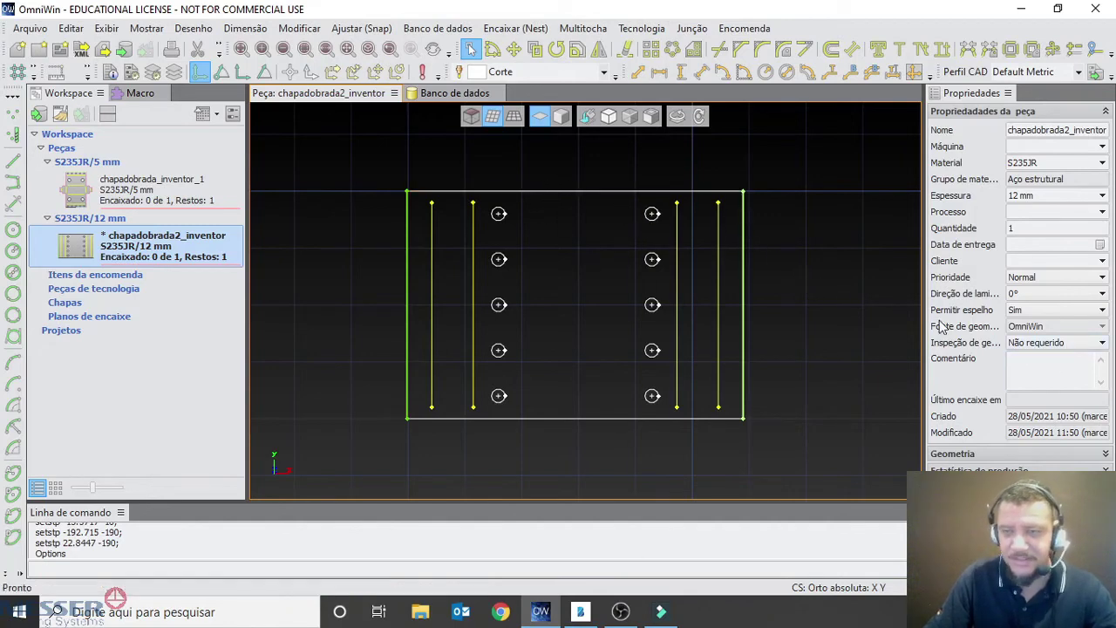
{"action": "left_click", "coordinate": [656, 214]}
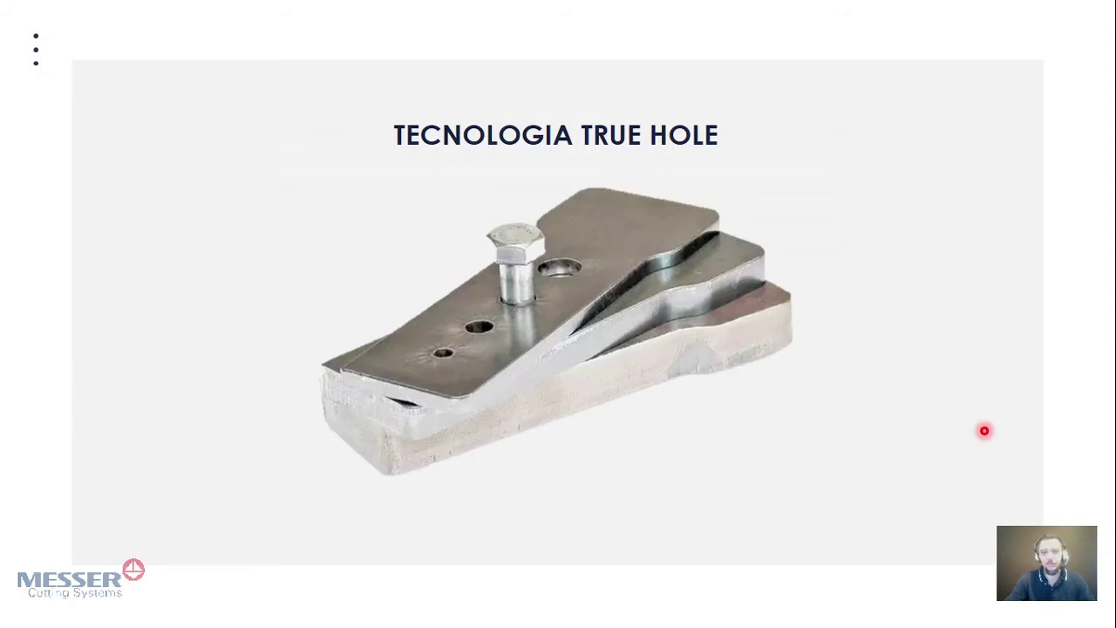
{"action": "key", "text": "Right"}
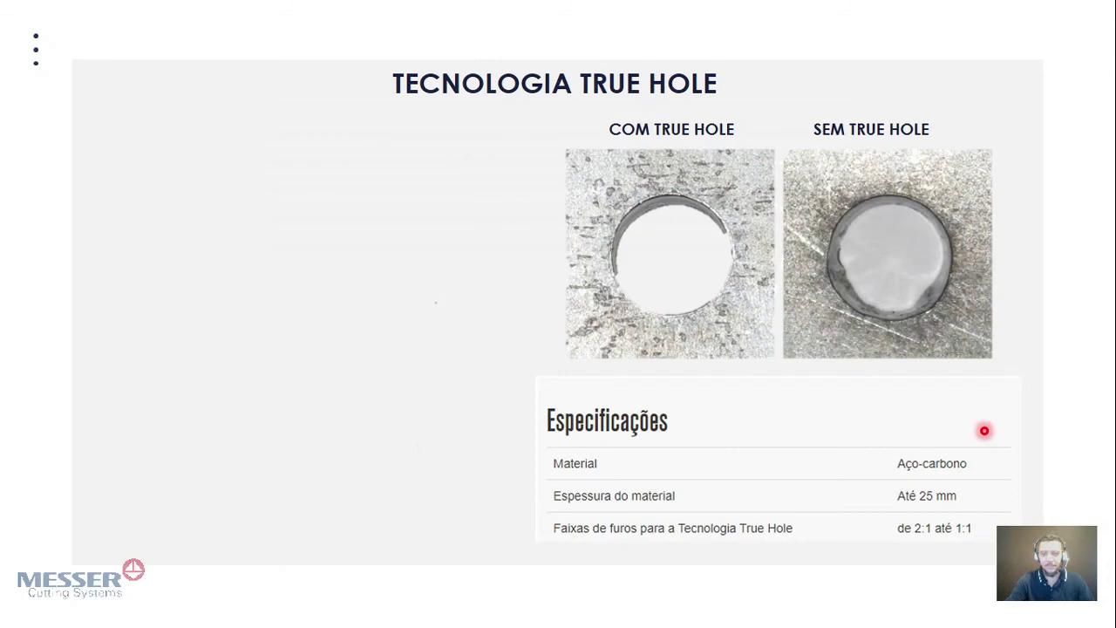